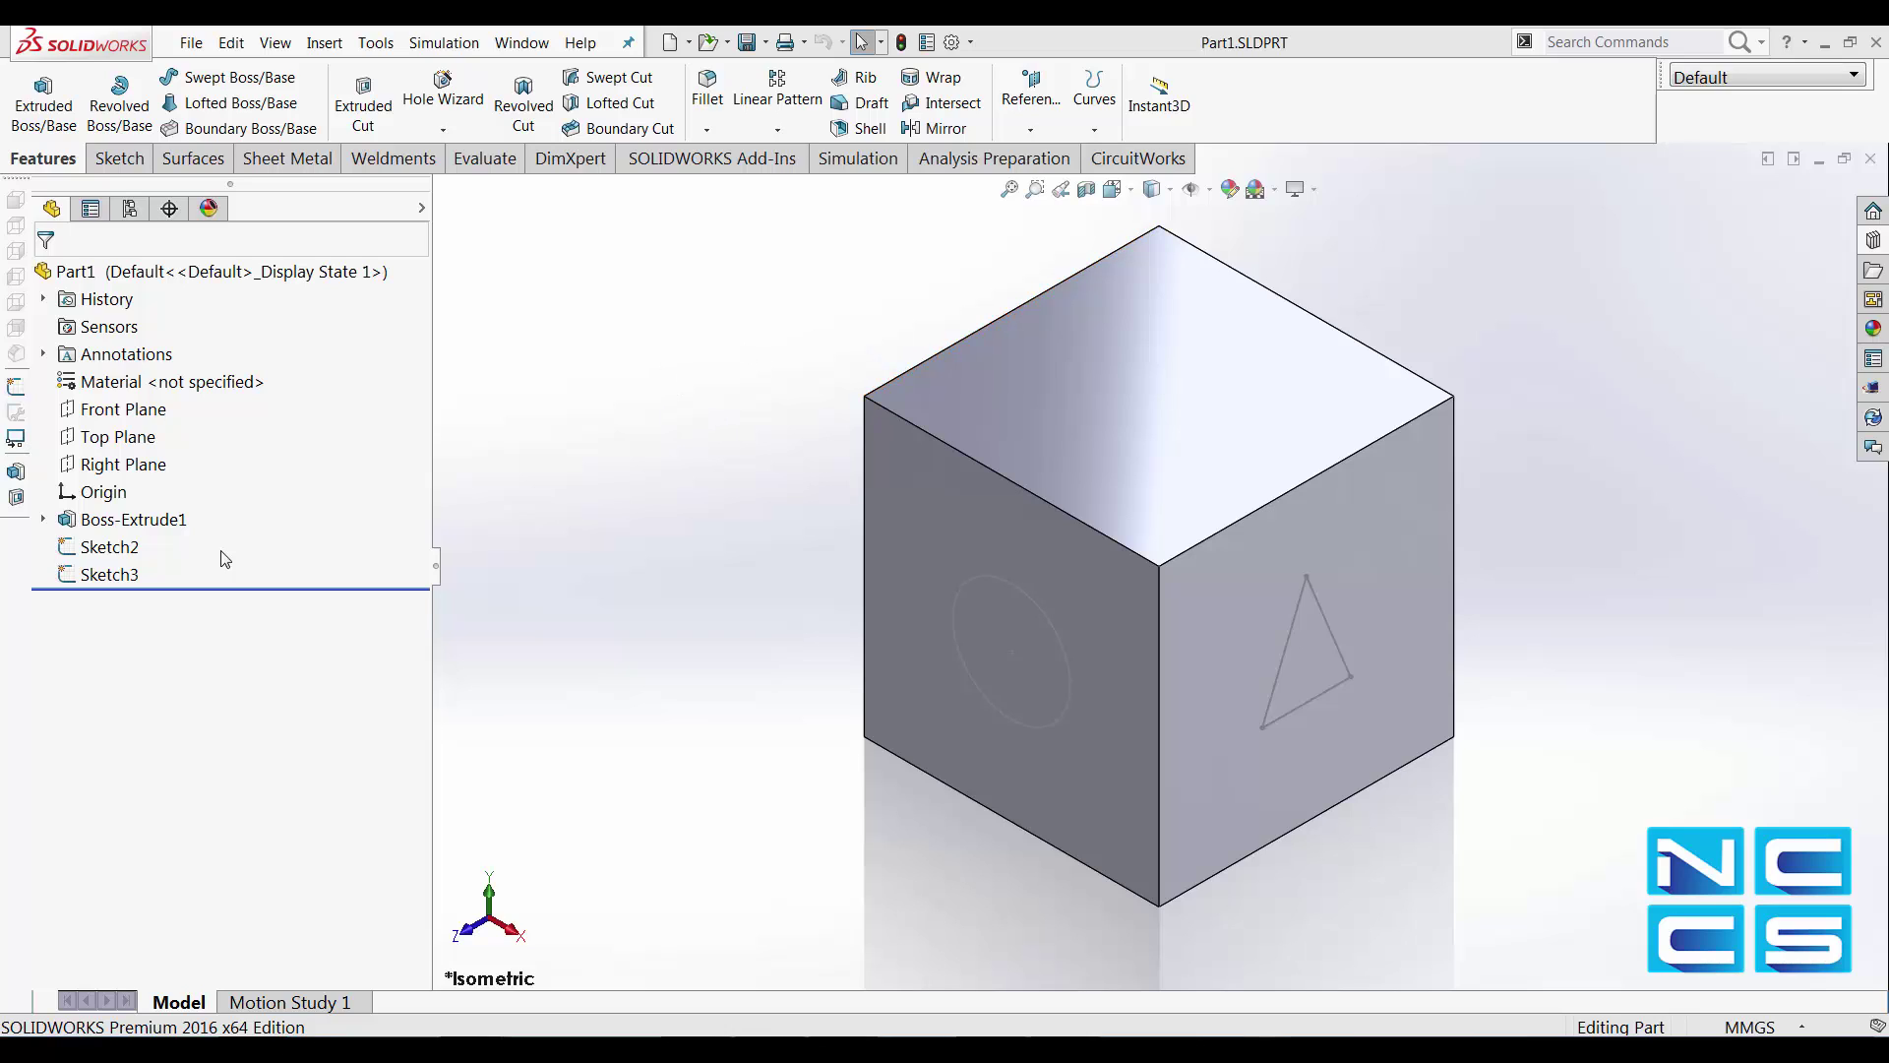
Step: Select the circle sketch Sketch2, after briefly picking the triangle sketch Sketch3
click(107, 547)
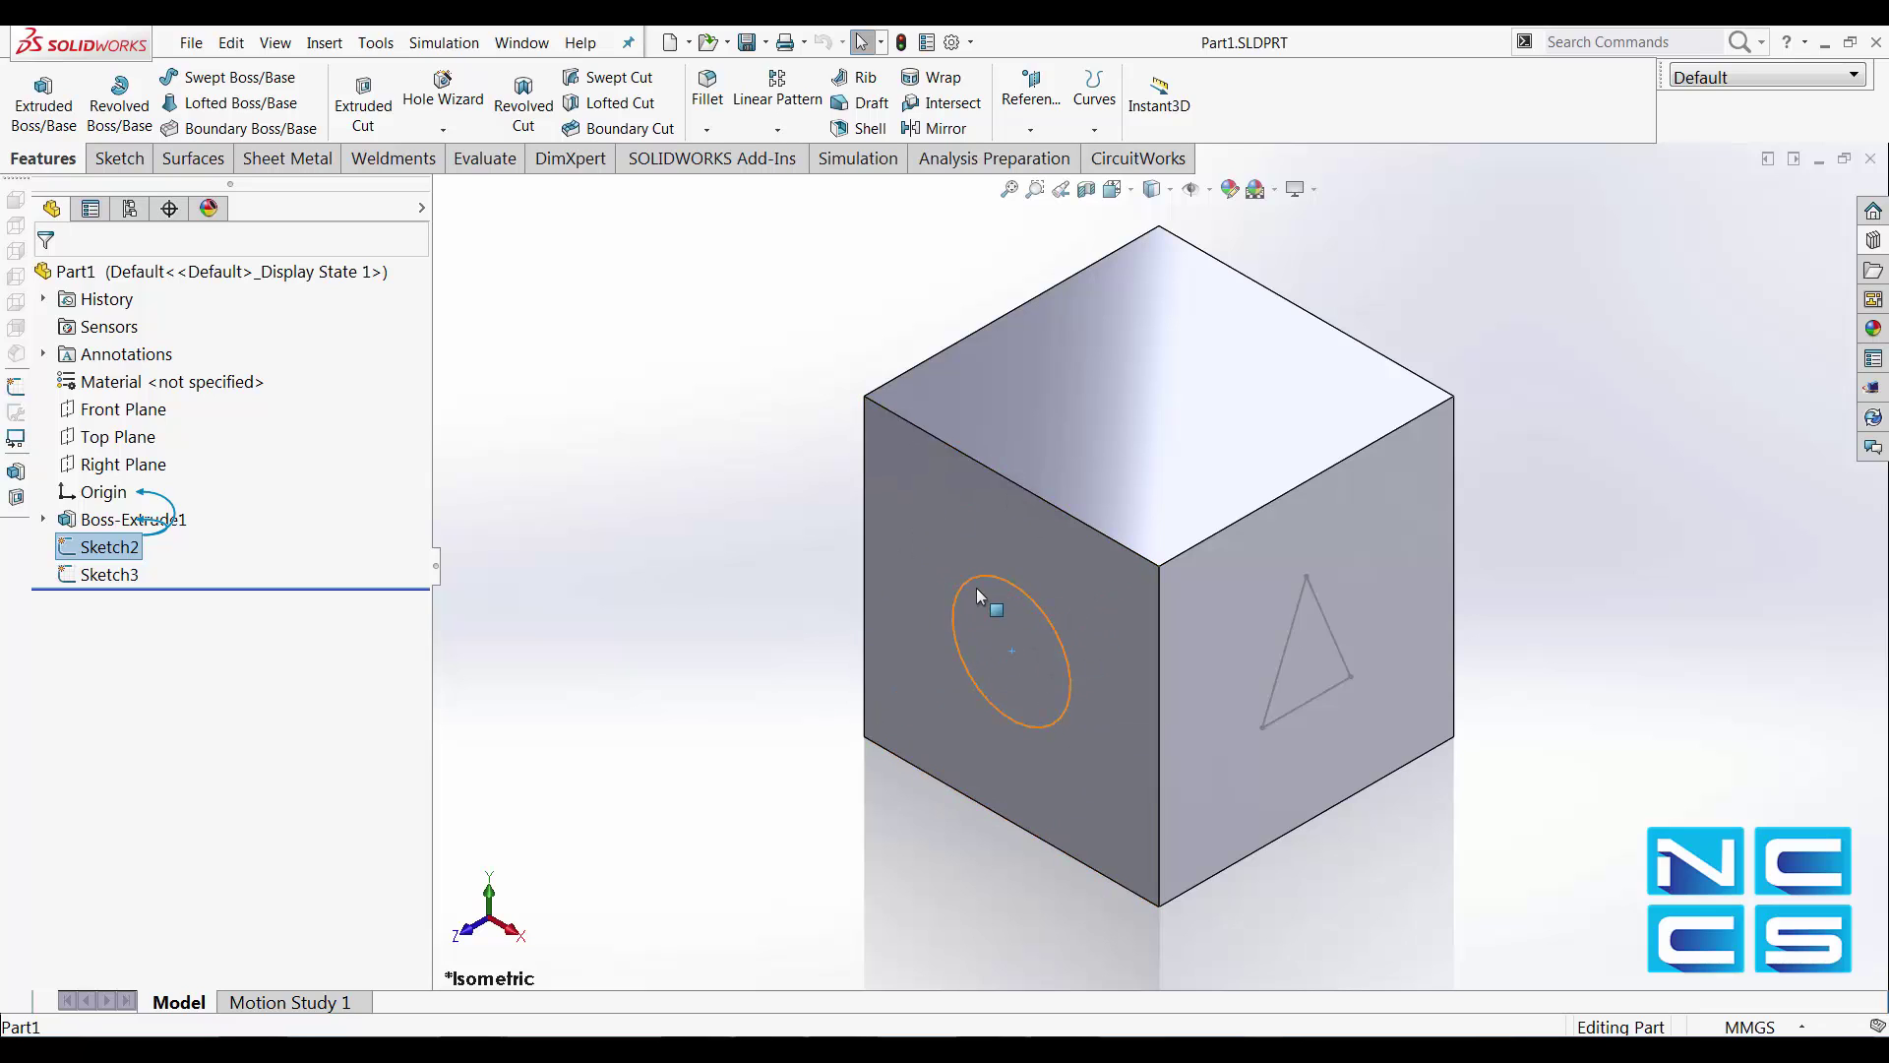
click(1283, 651)
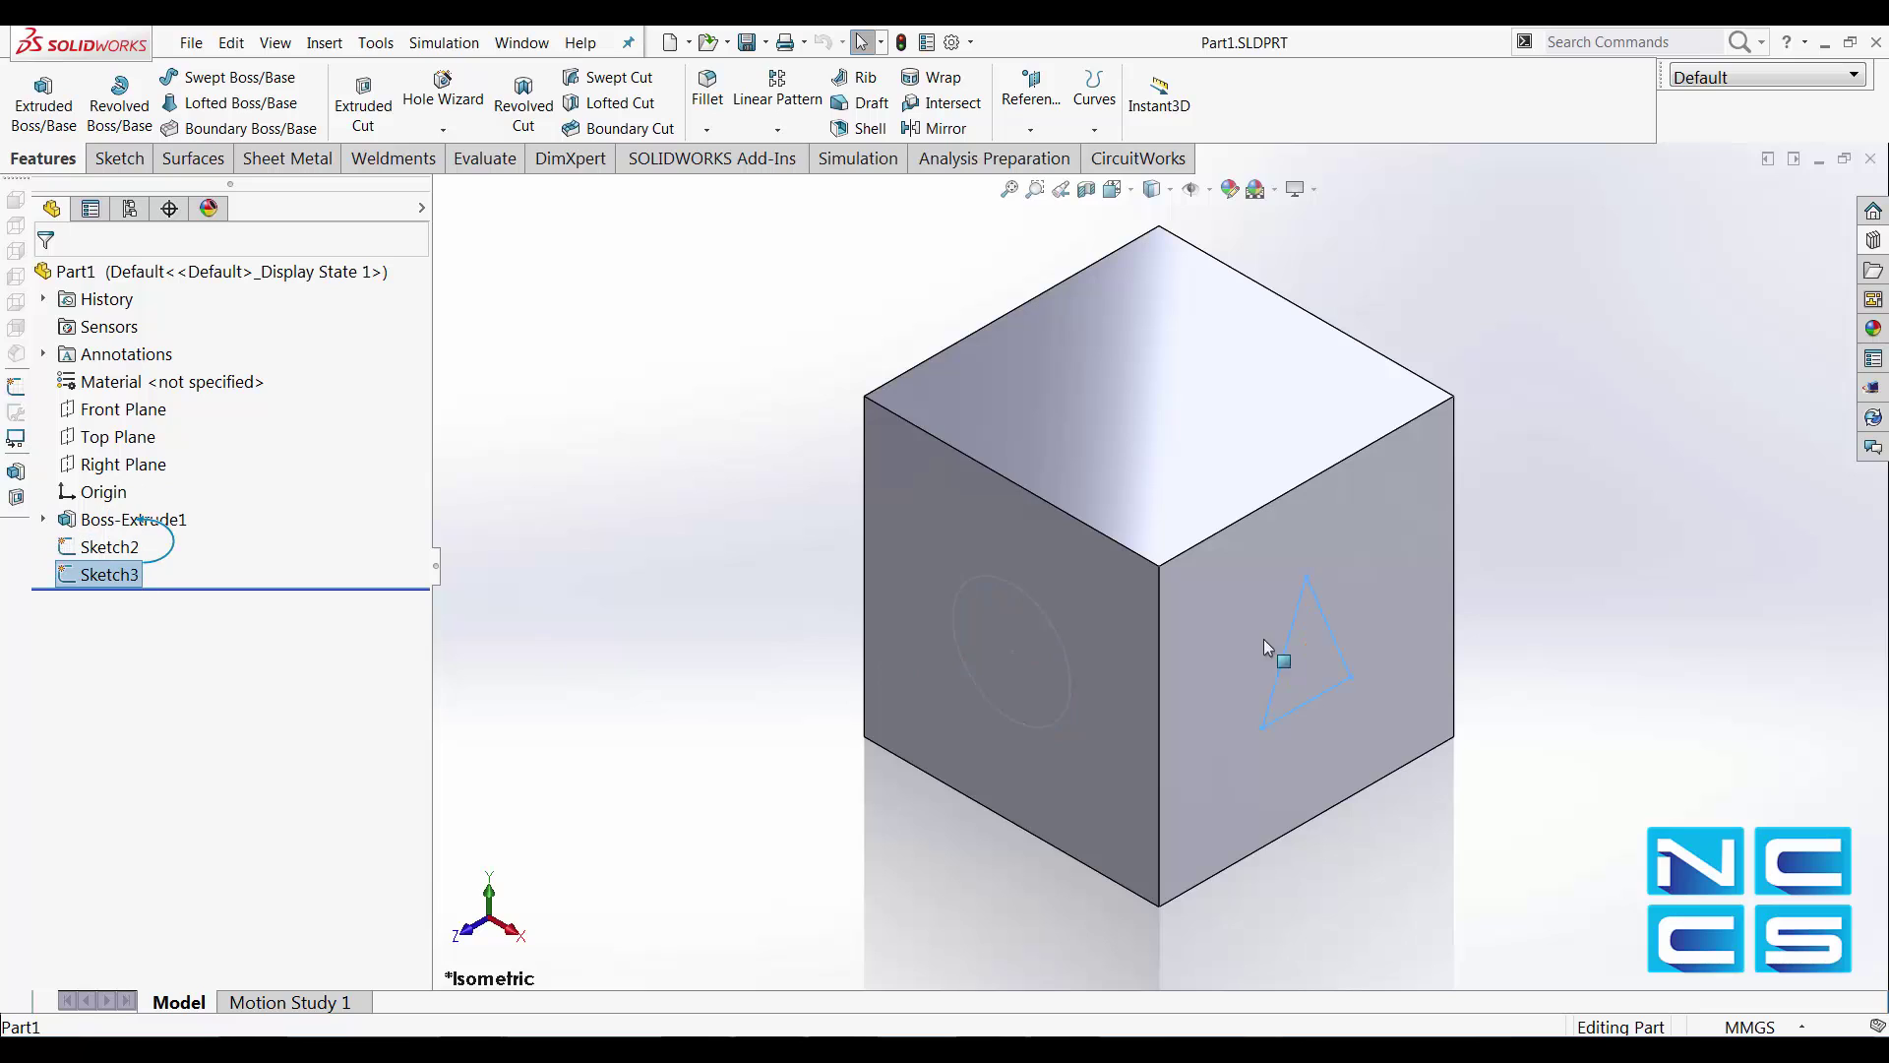
click(110, 547)
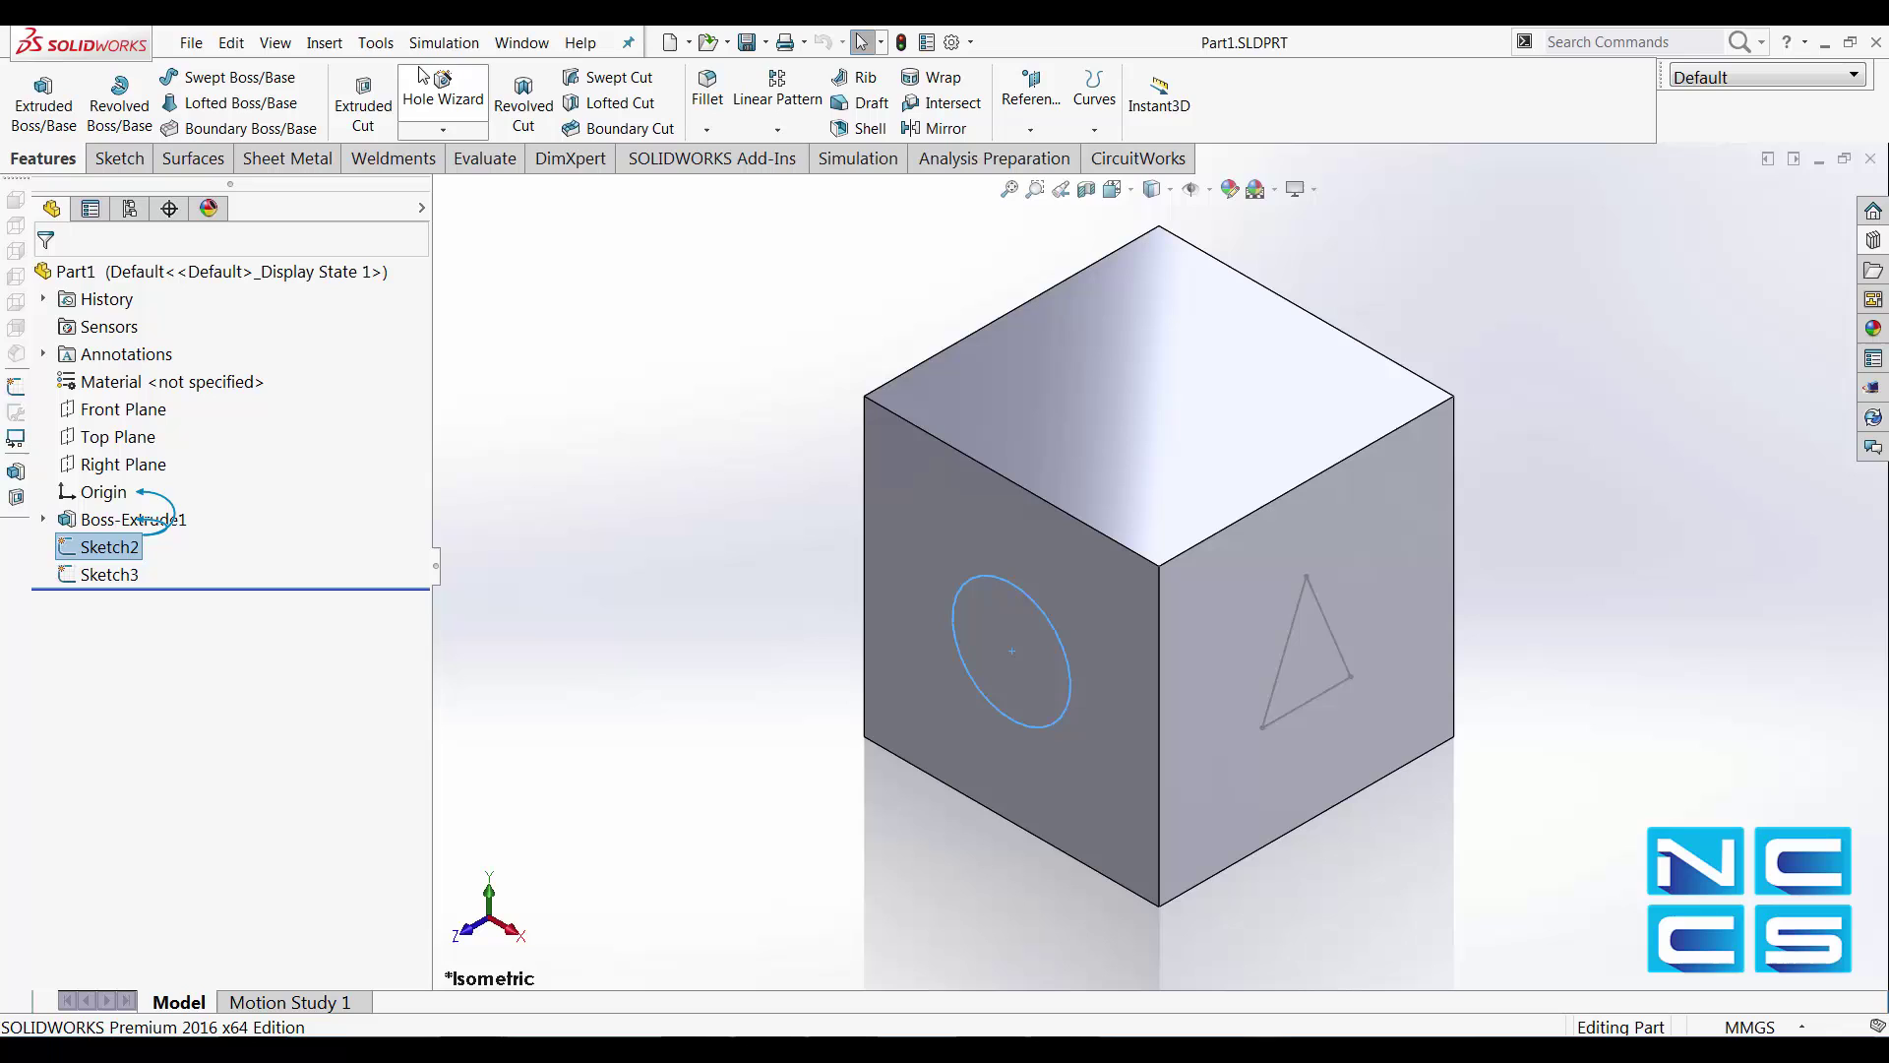
click(325, 41)
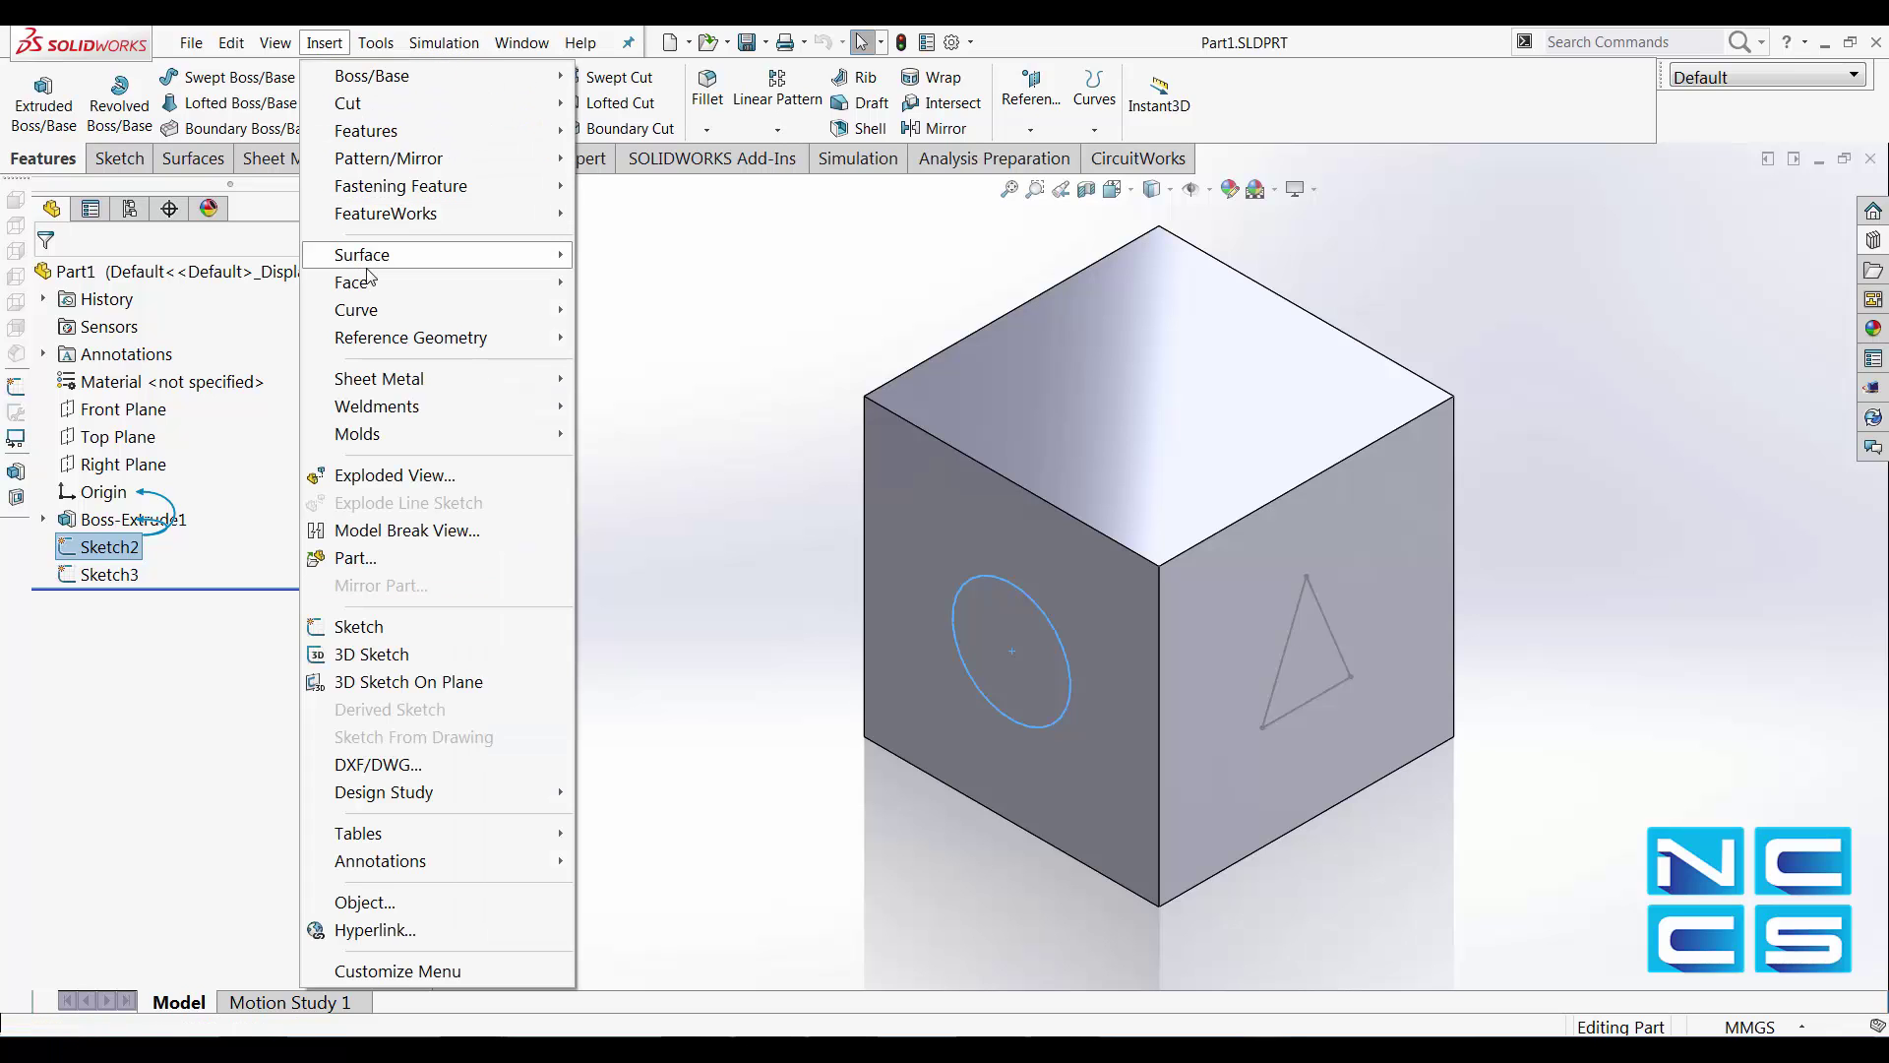
click(326, 43)
mouse_move(356, 310)
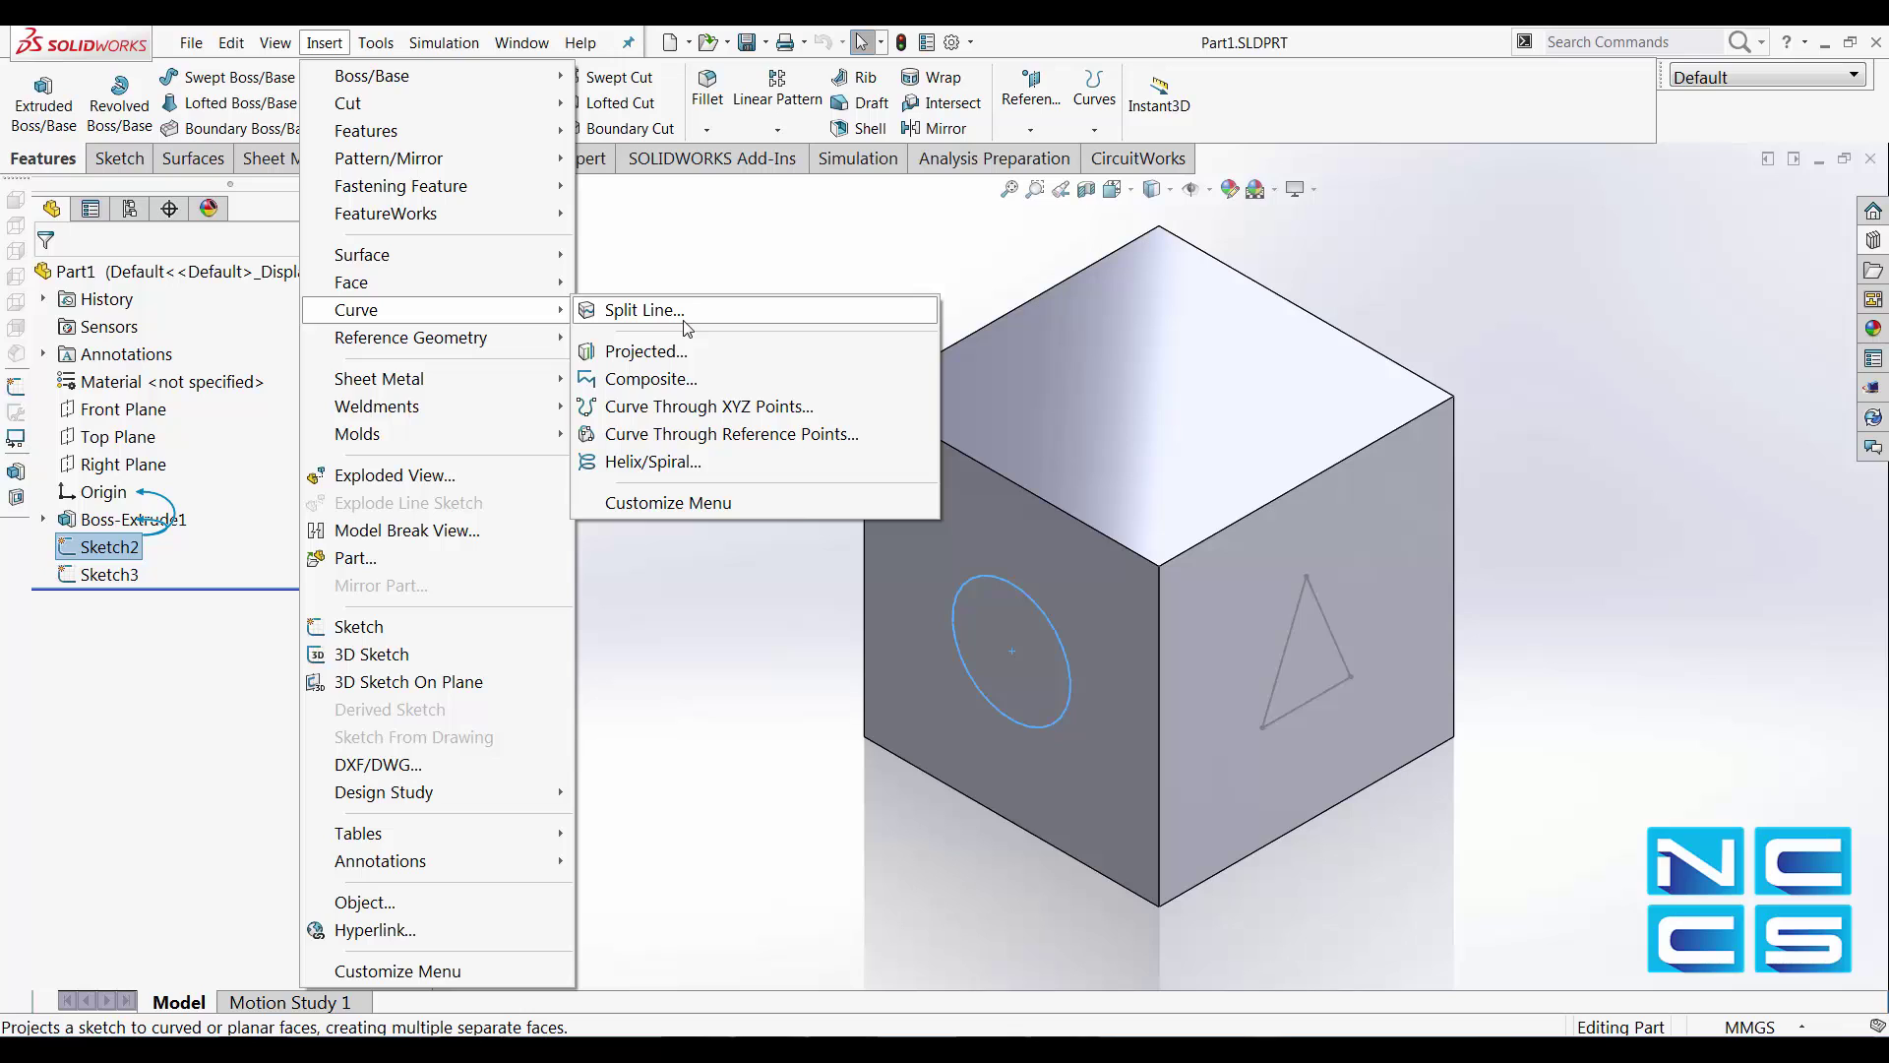
click(688, 254)
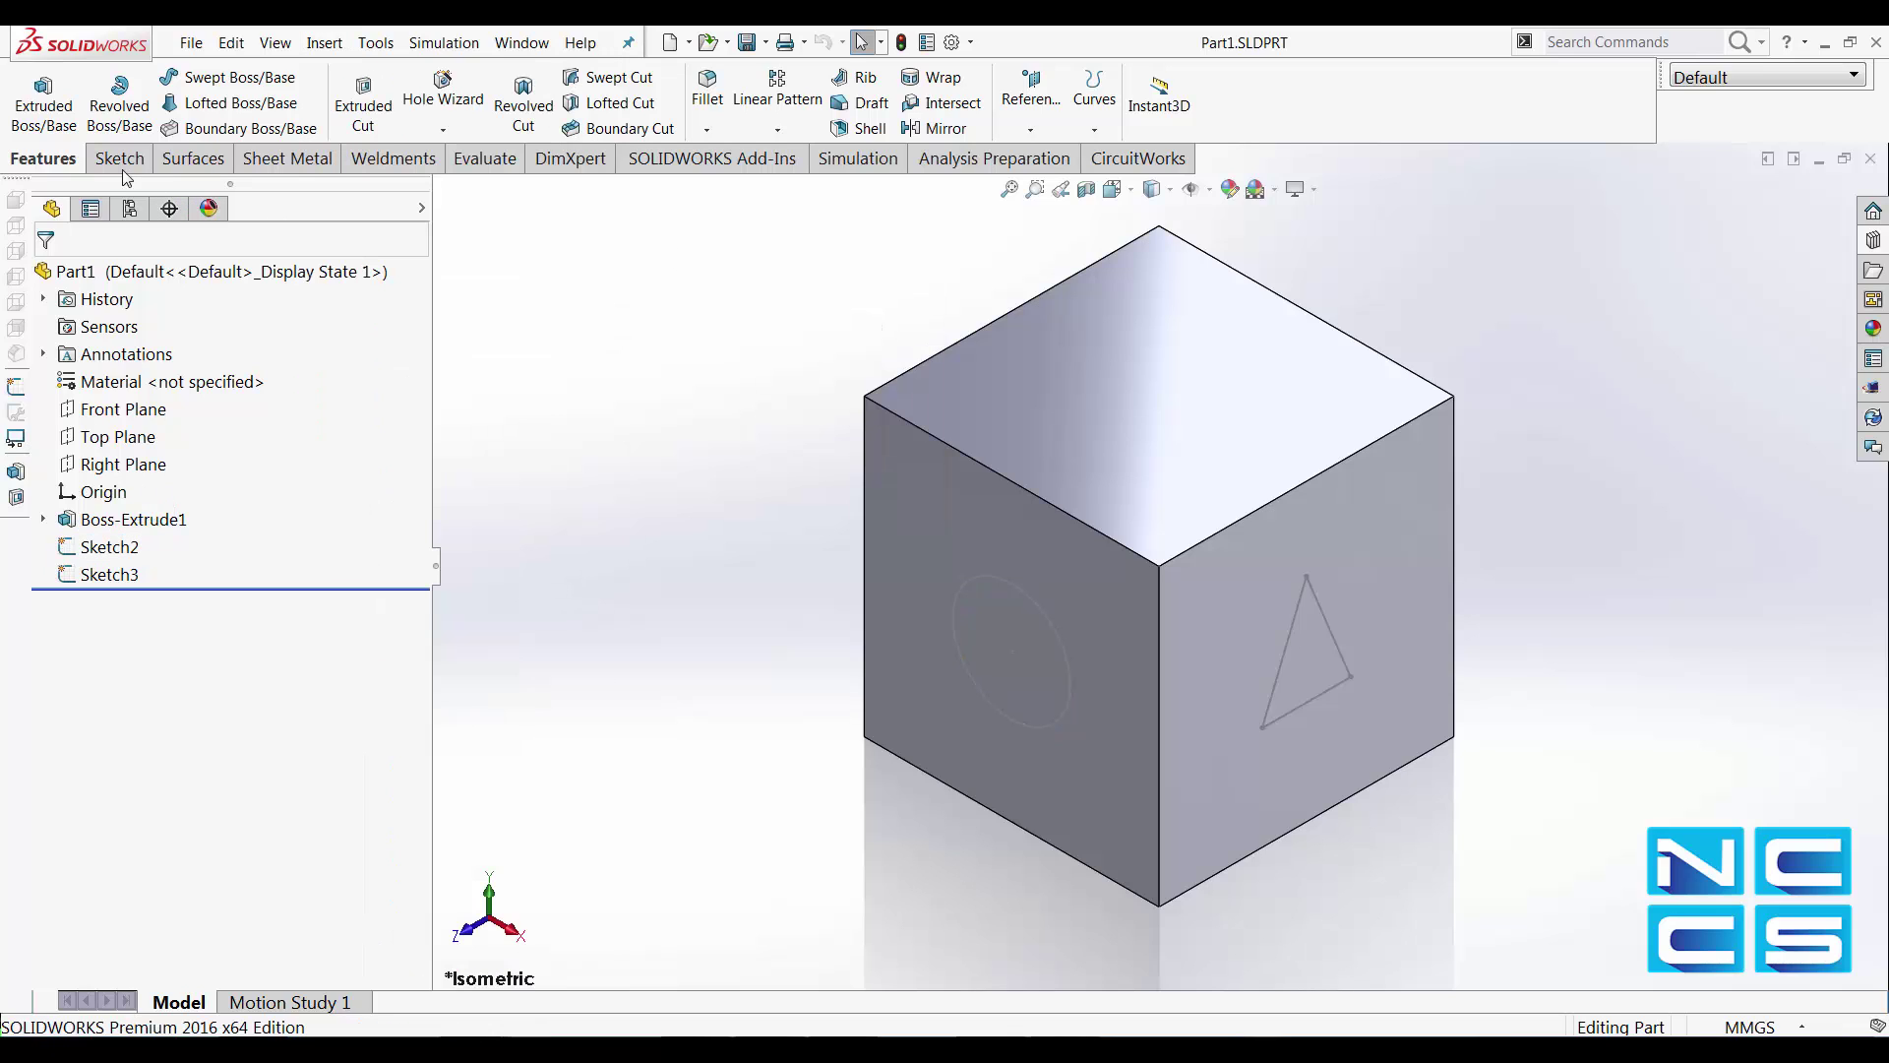
Step: Create a projection split line from Sketch2 on the cube's left face
click(1105, 121)
click(1137, 154)
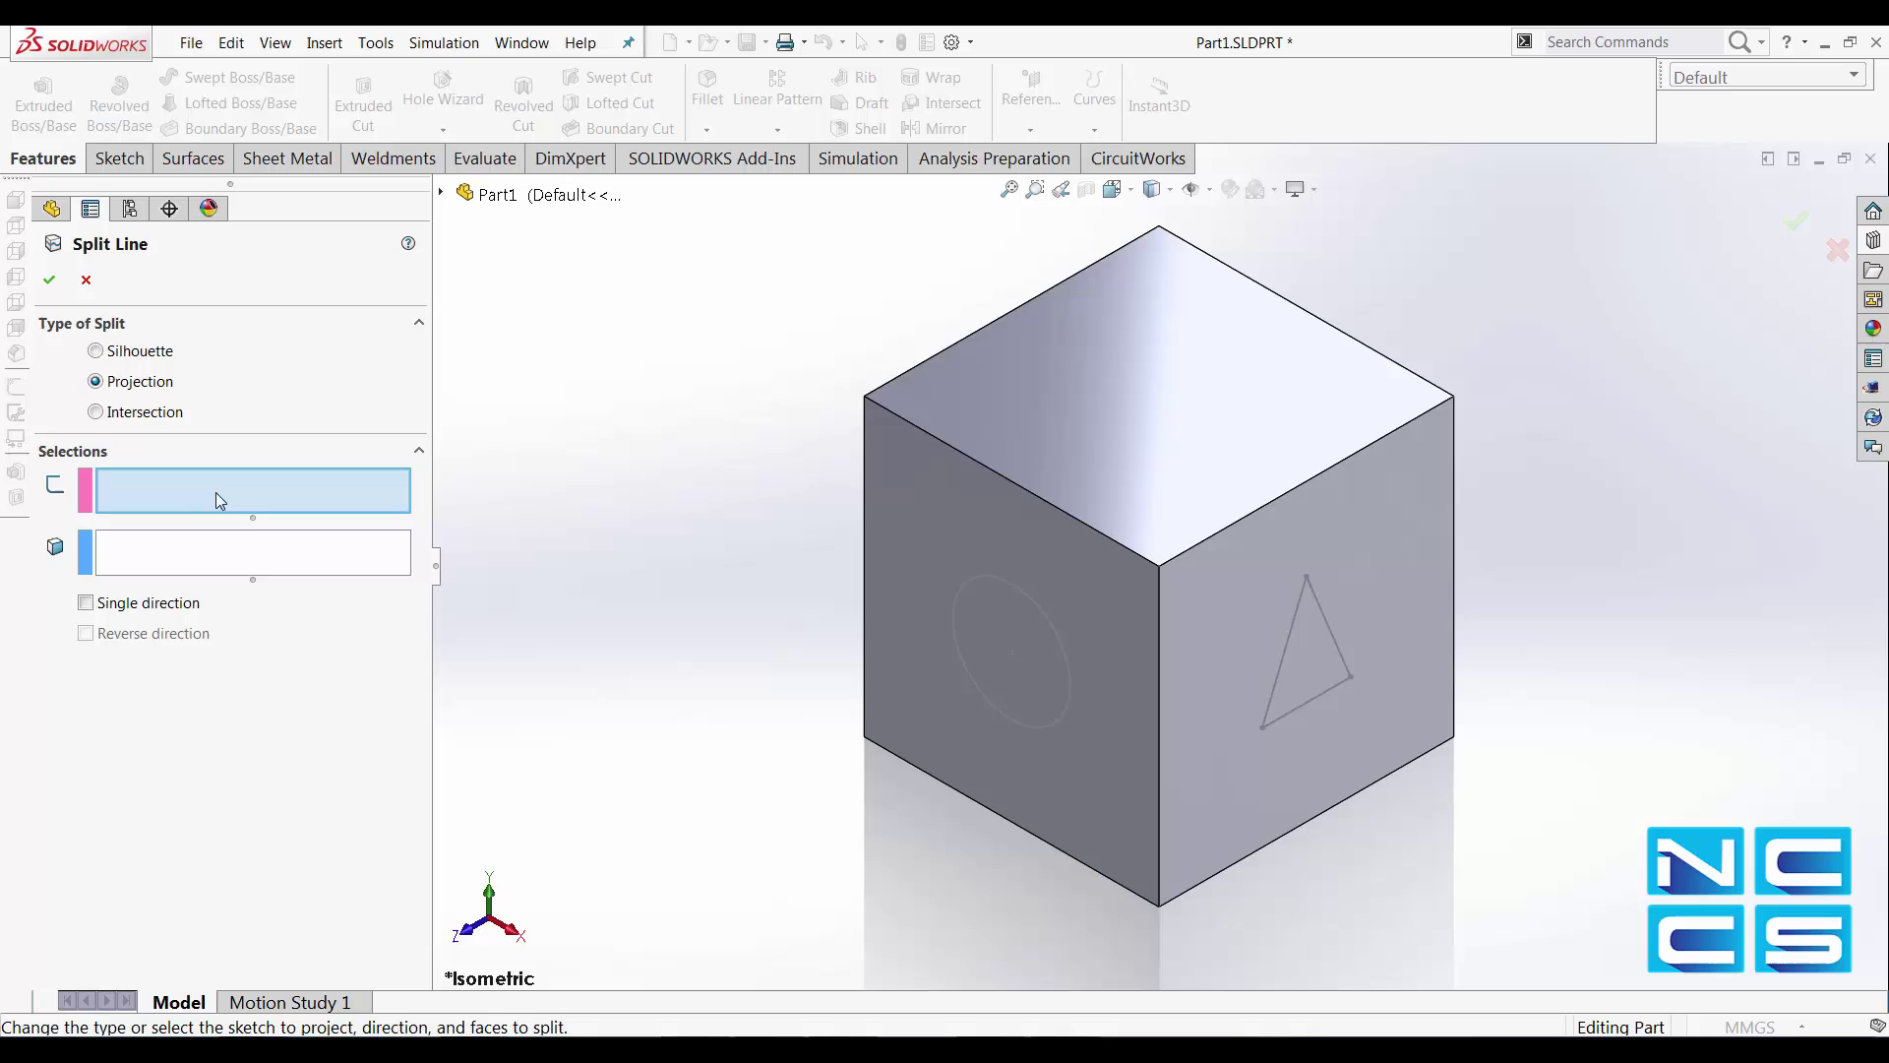
click(964, 594)
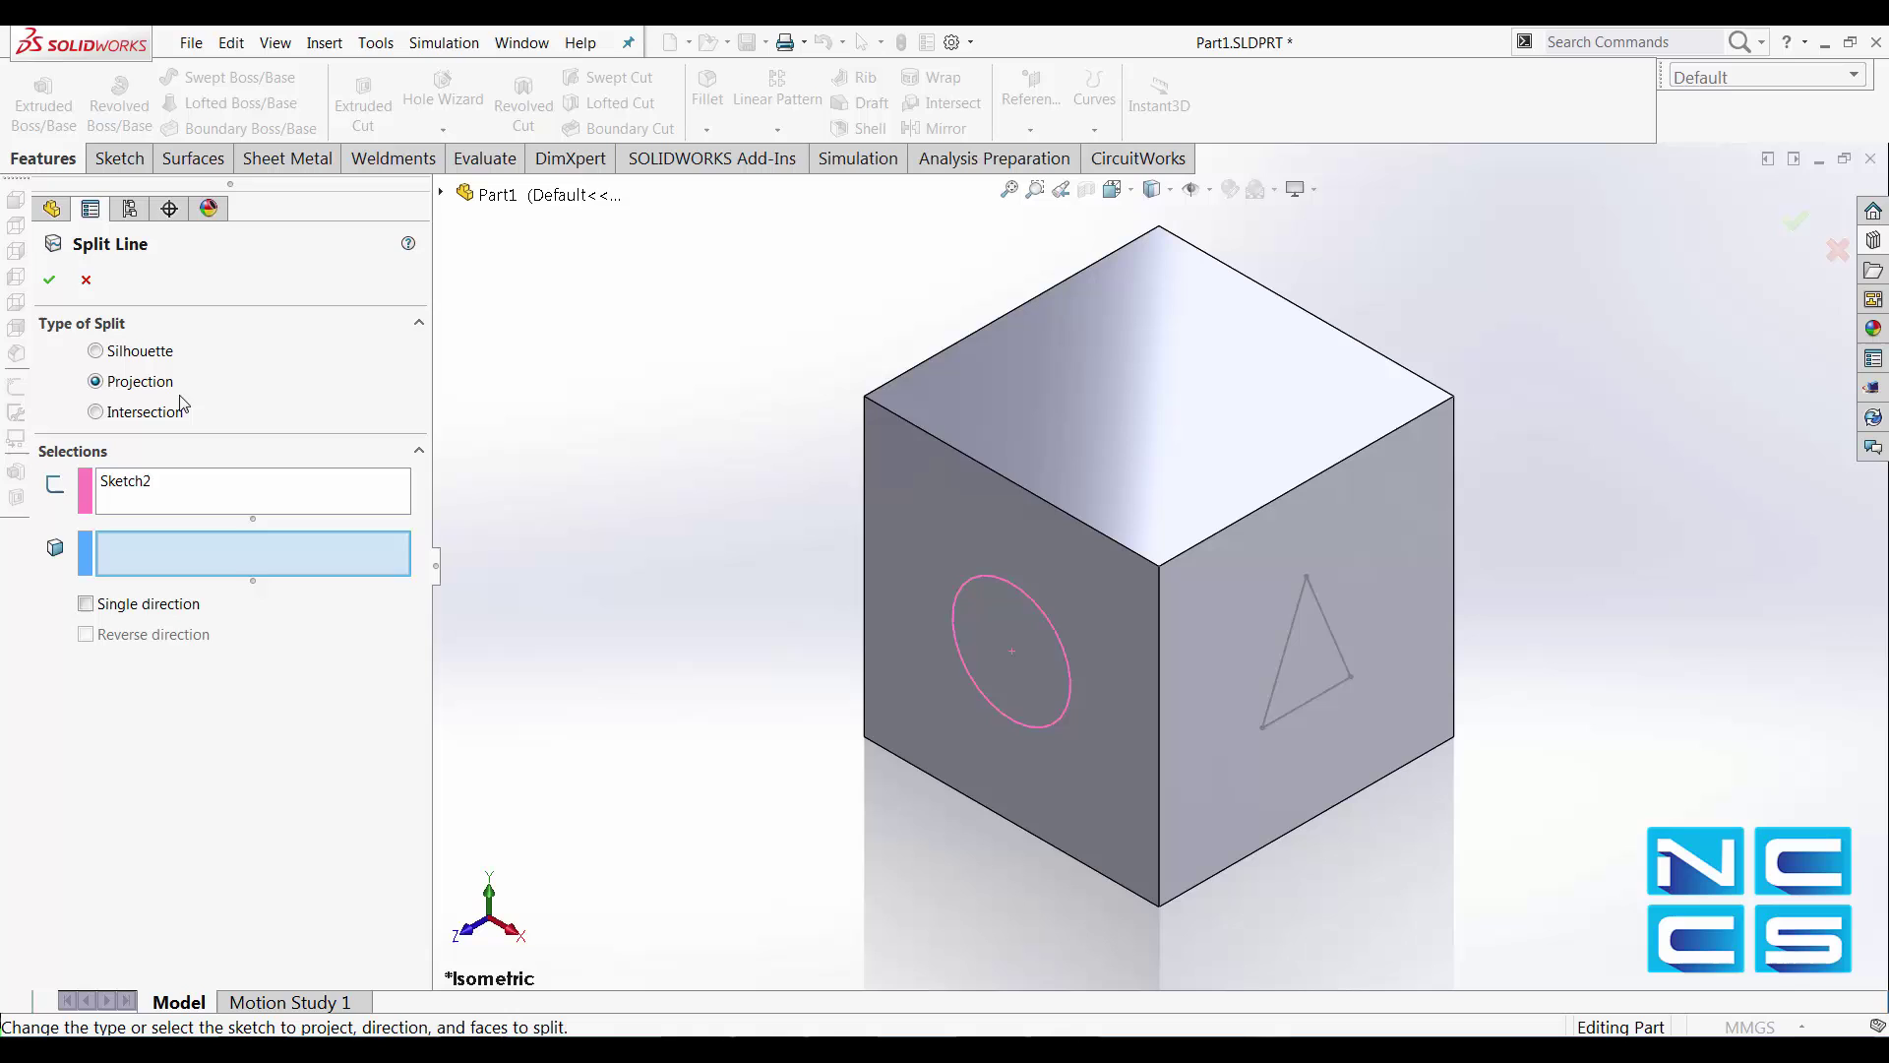
click(896, 511)
click(49, 279)
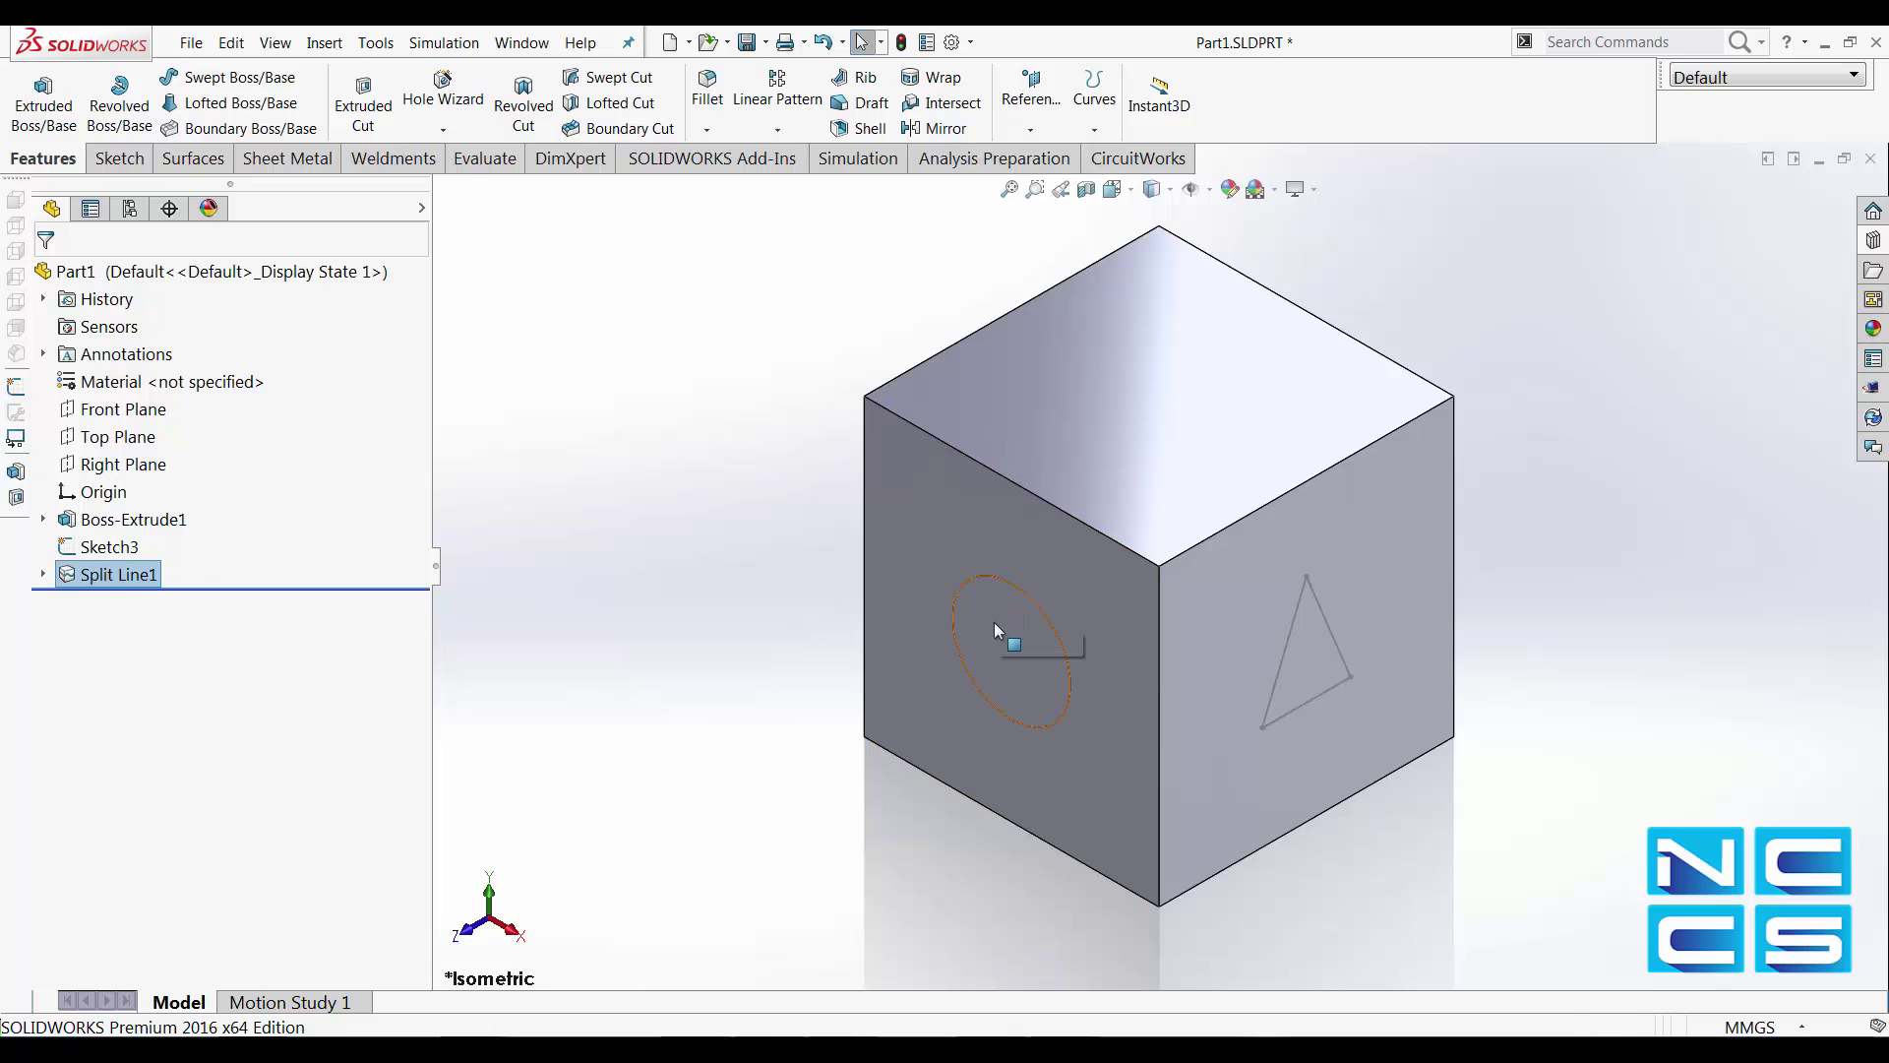
click(994, 622)
click(933, 534)
click(1044, 672)
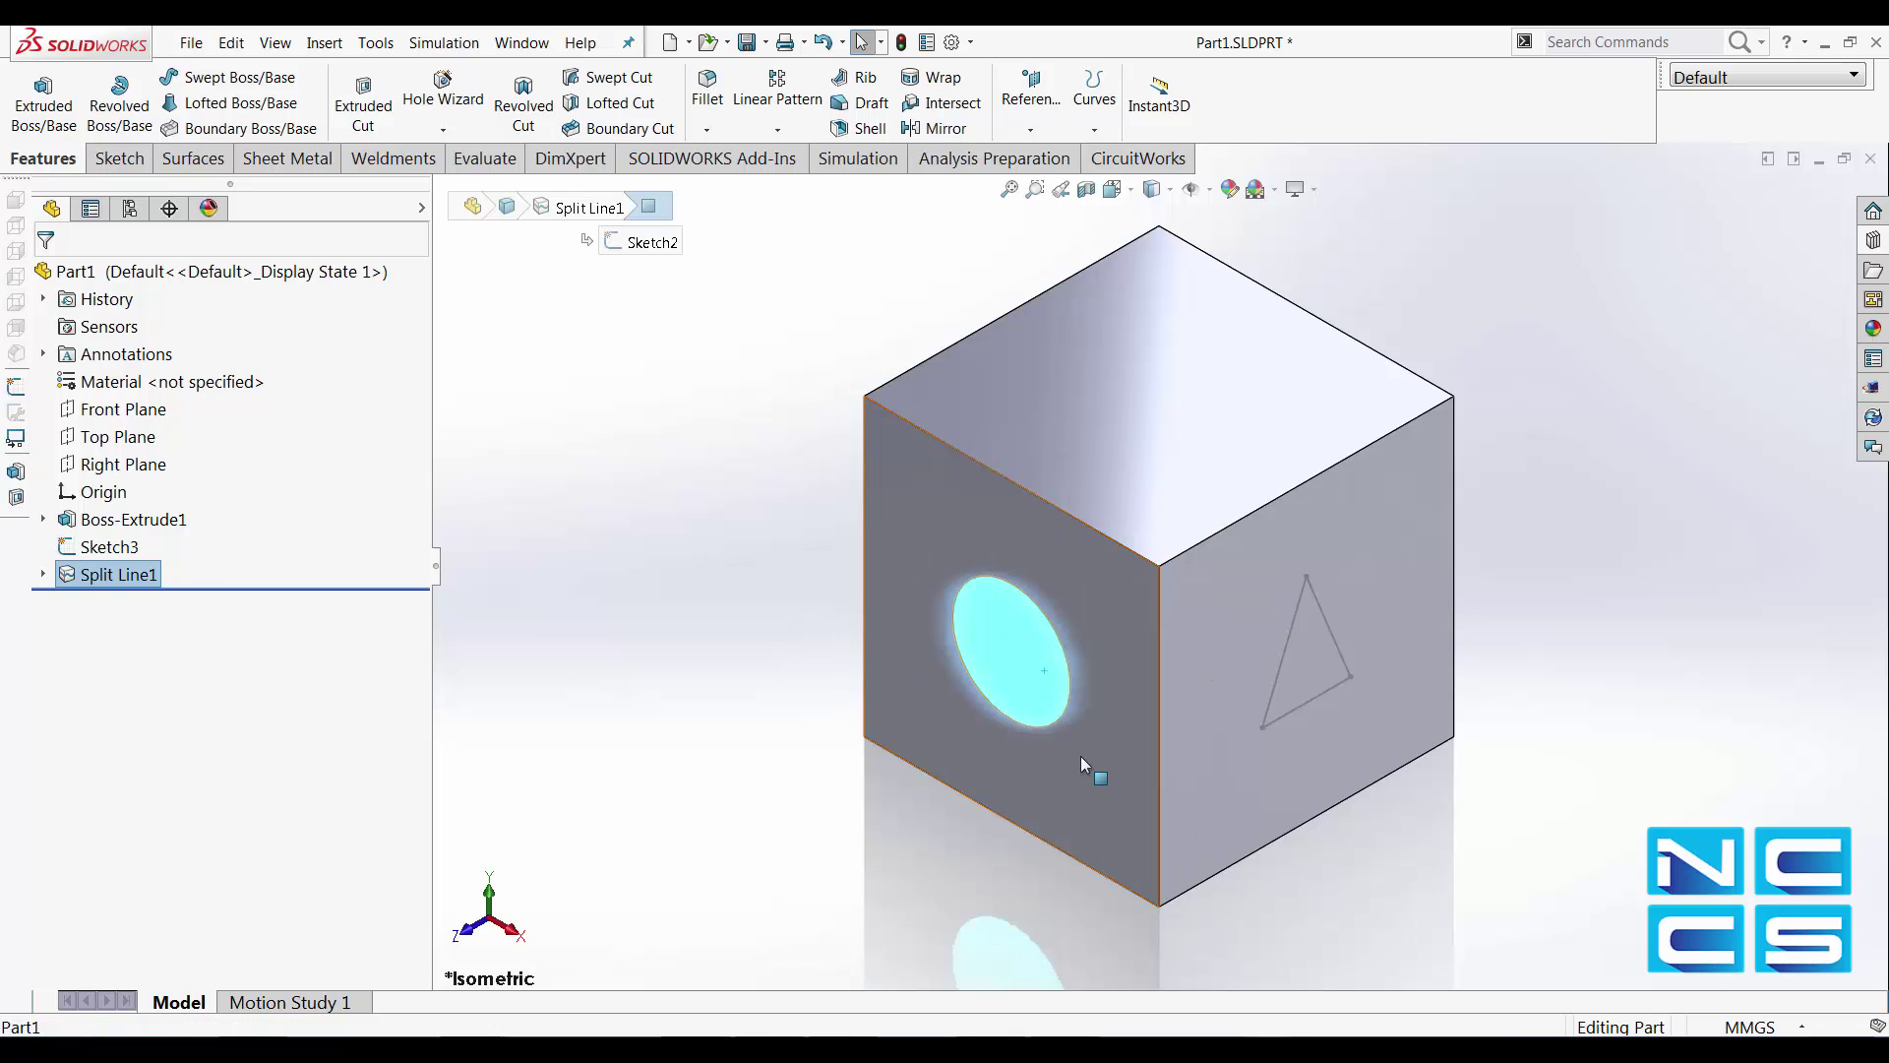
click(1082, 756)
click(713, 598)
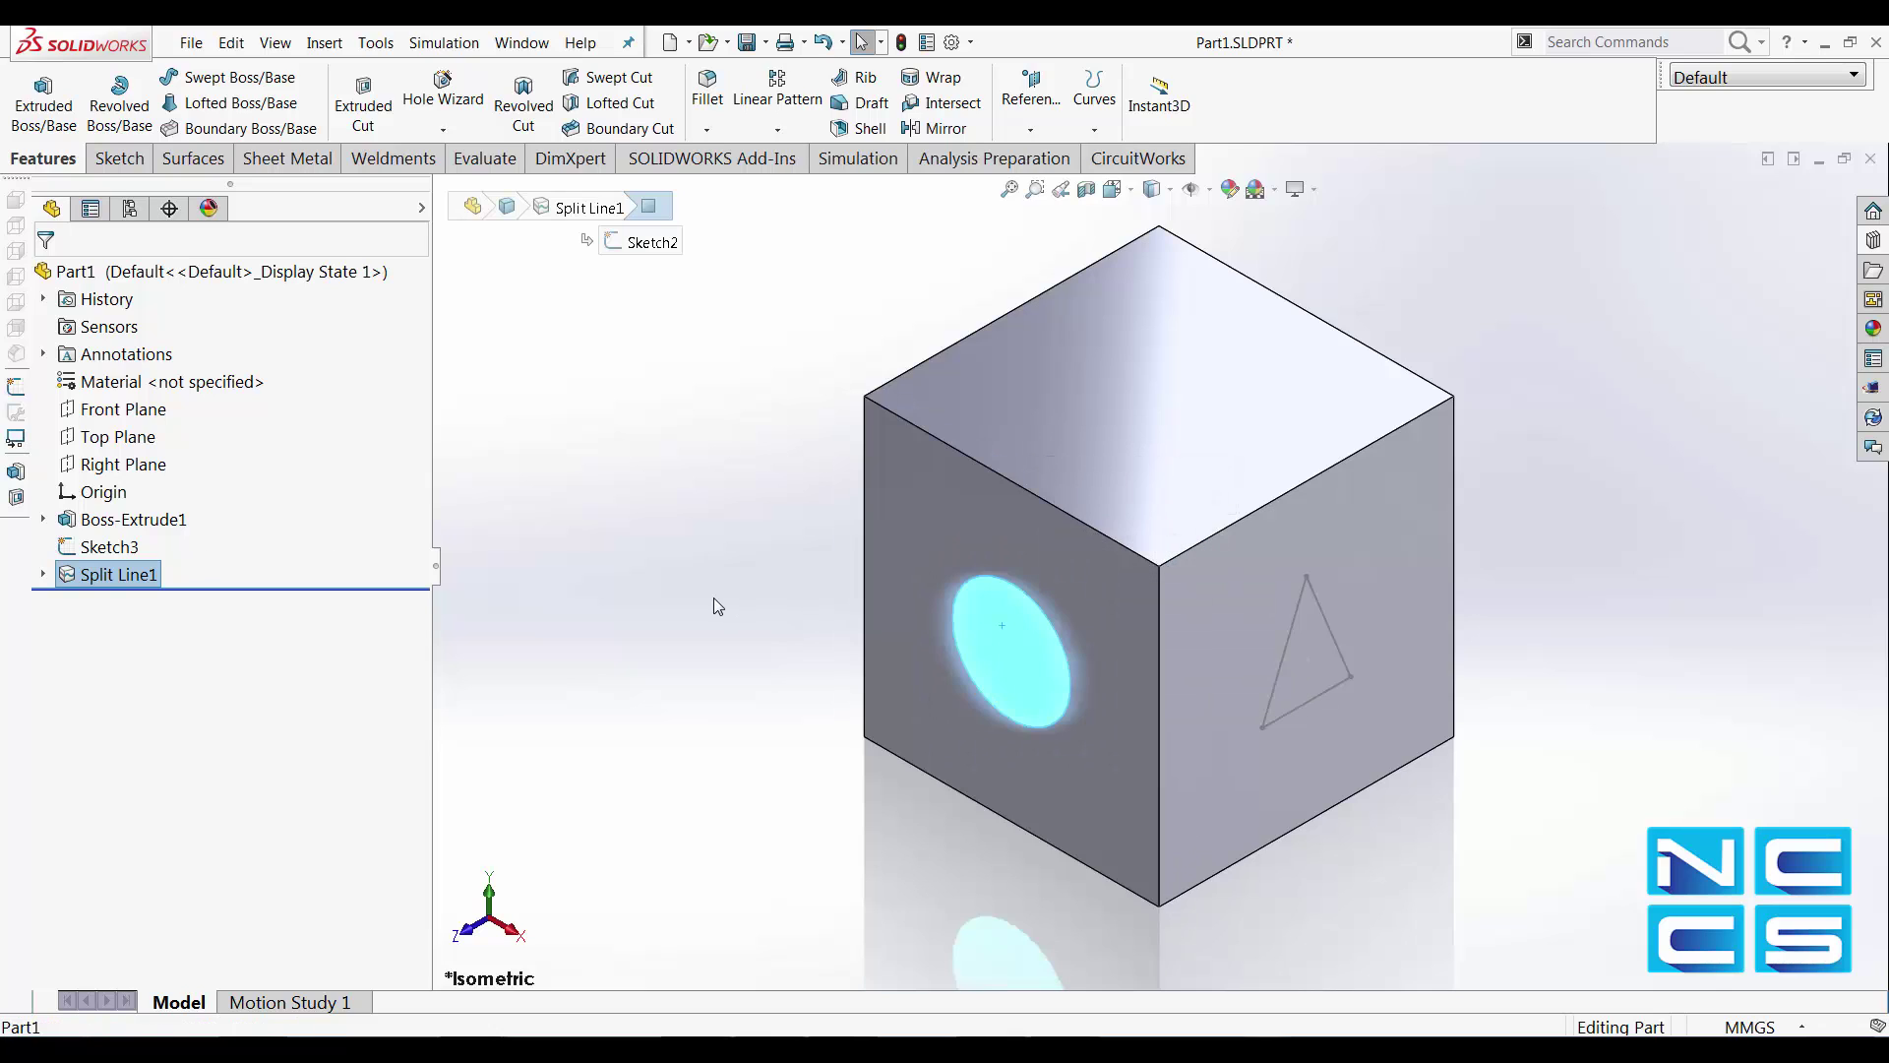
click(1232, 640)
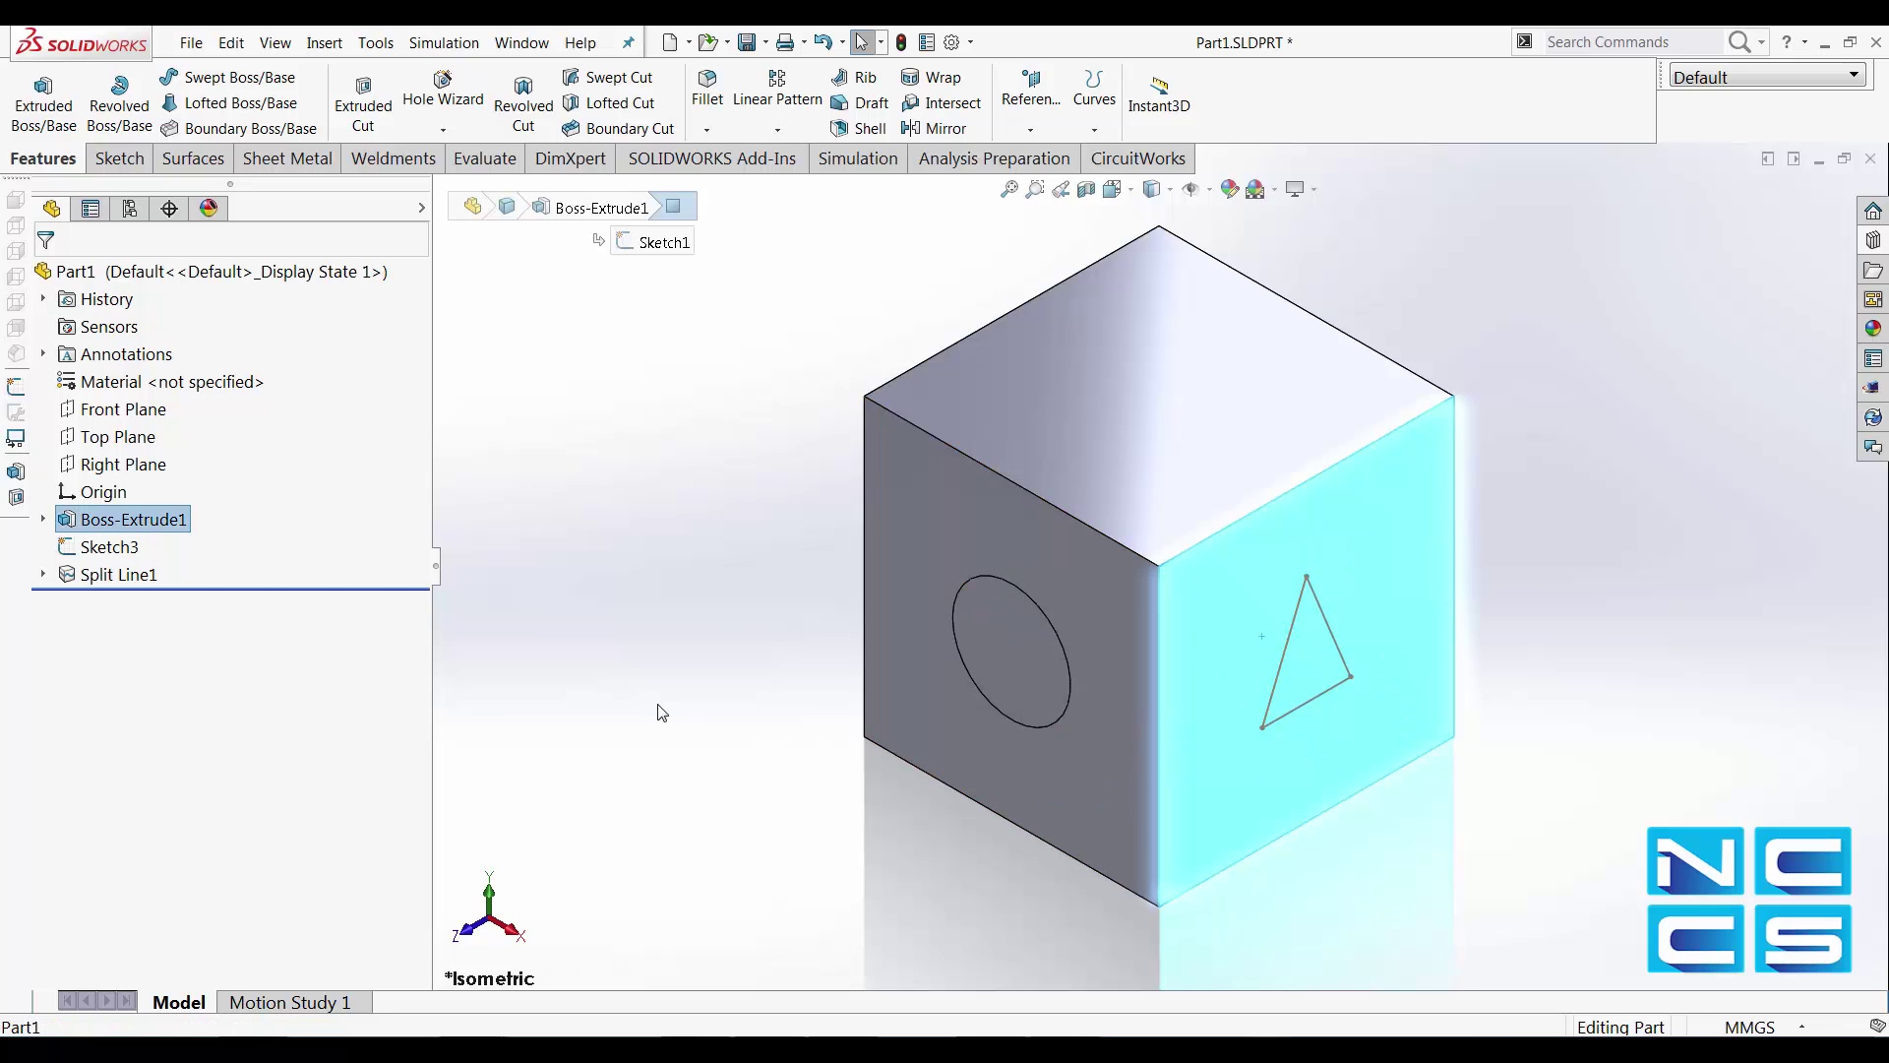
click(796, 594)
click(110, 546)
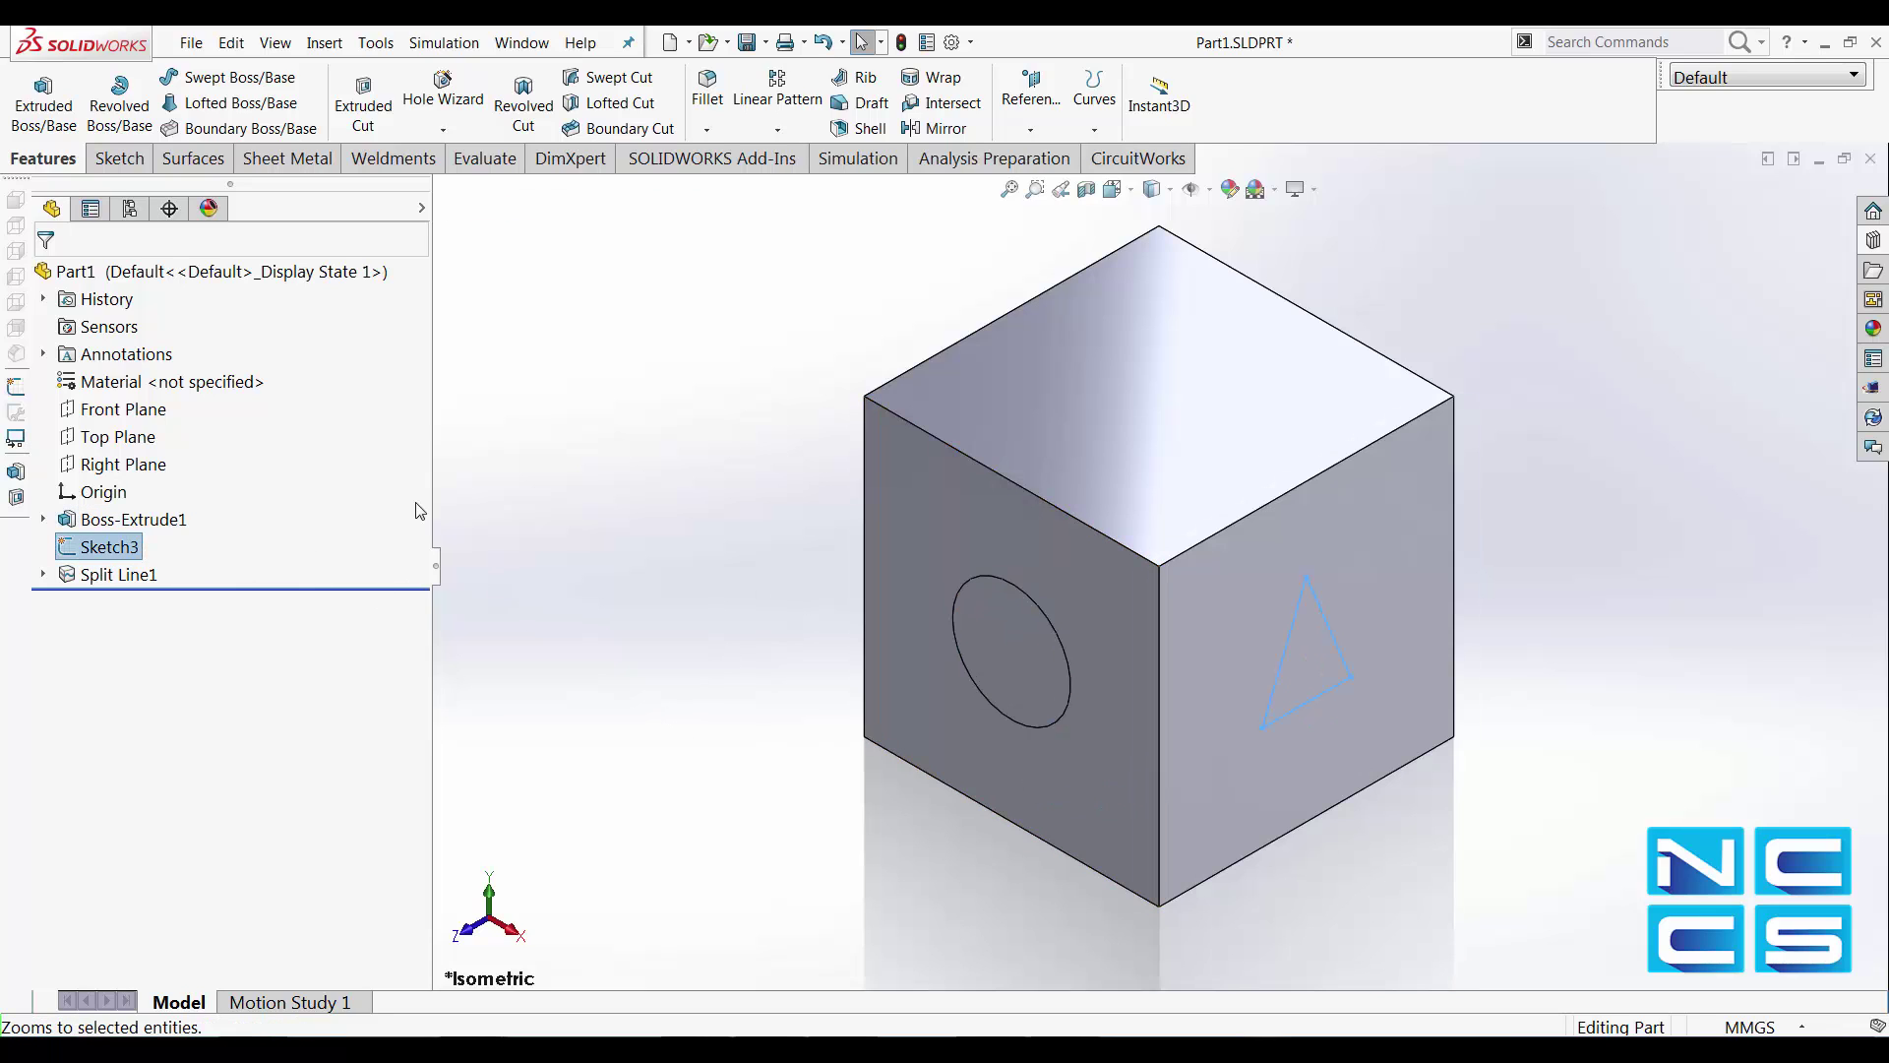
Step: Project the triangle sketch Sketch3 onto the cube's right face as a split line
click(1093, 129)
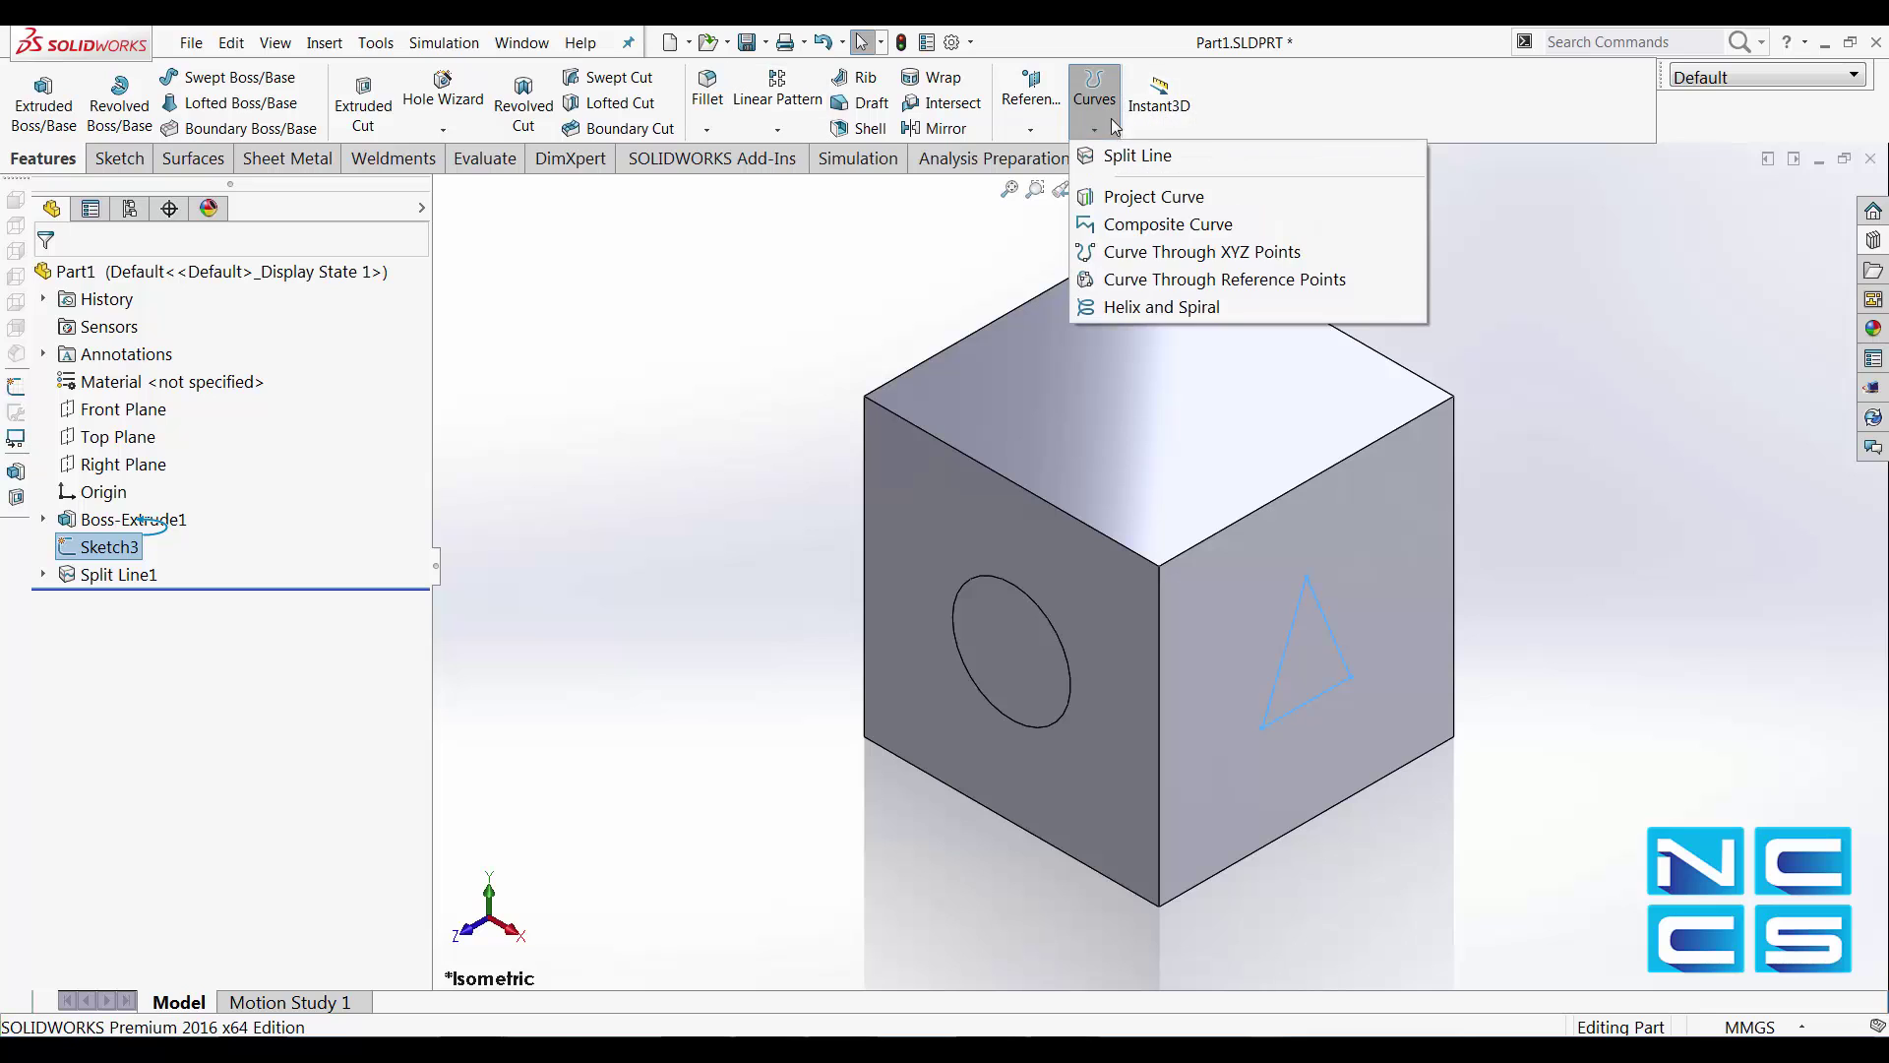
click(1136, 156)
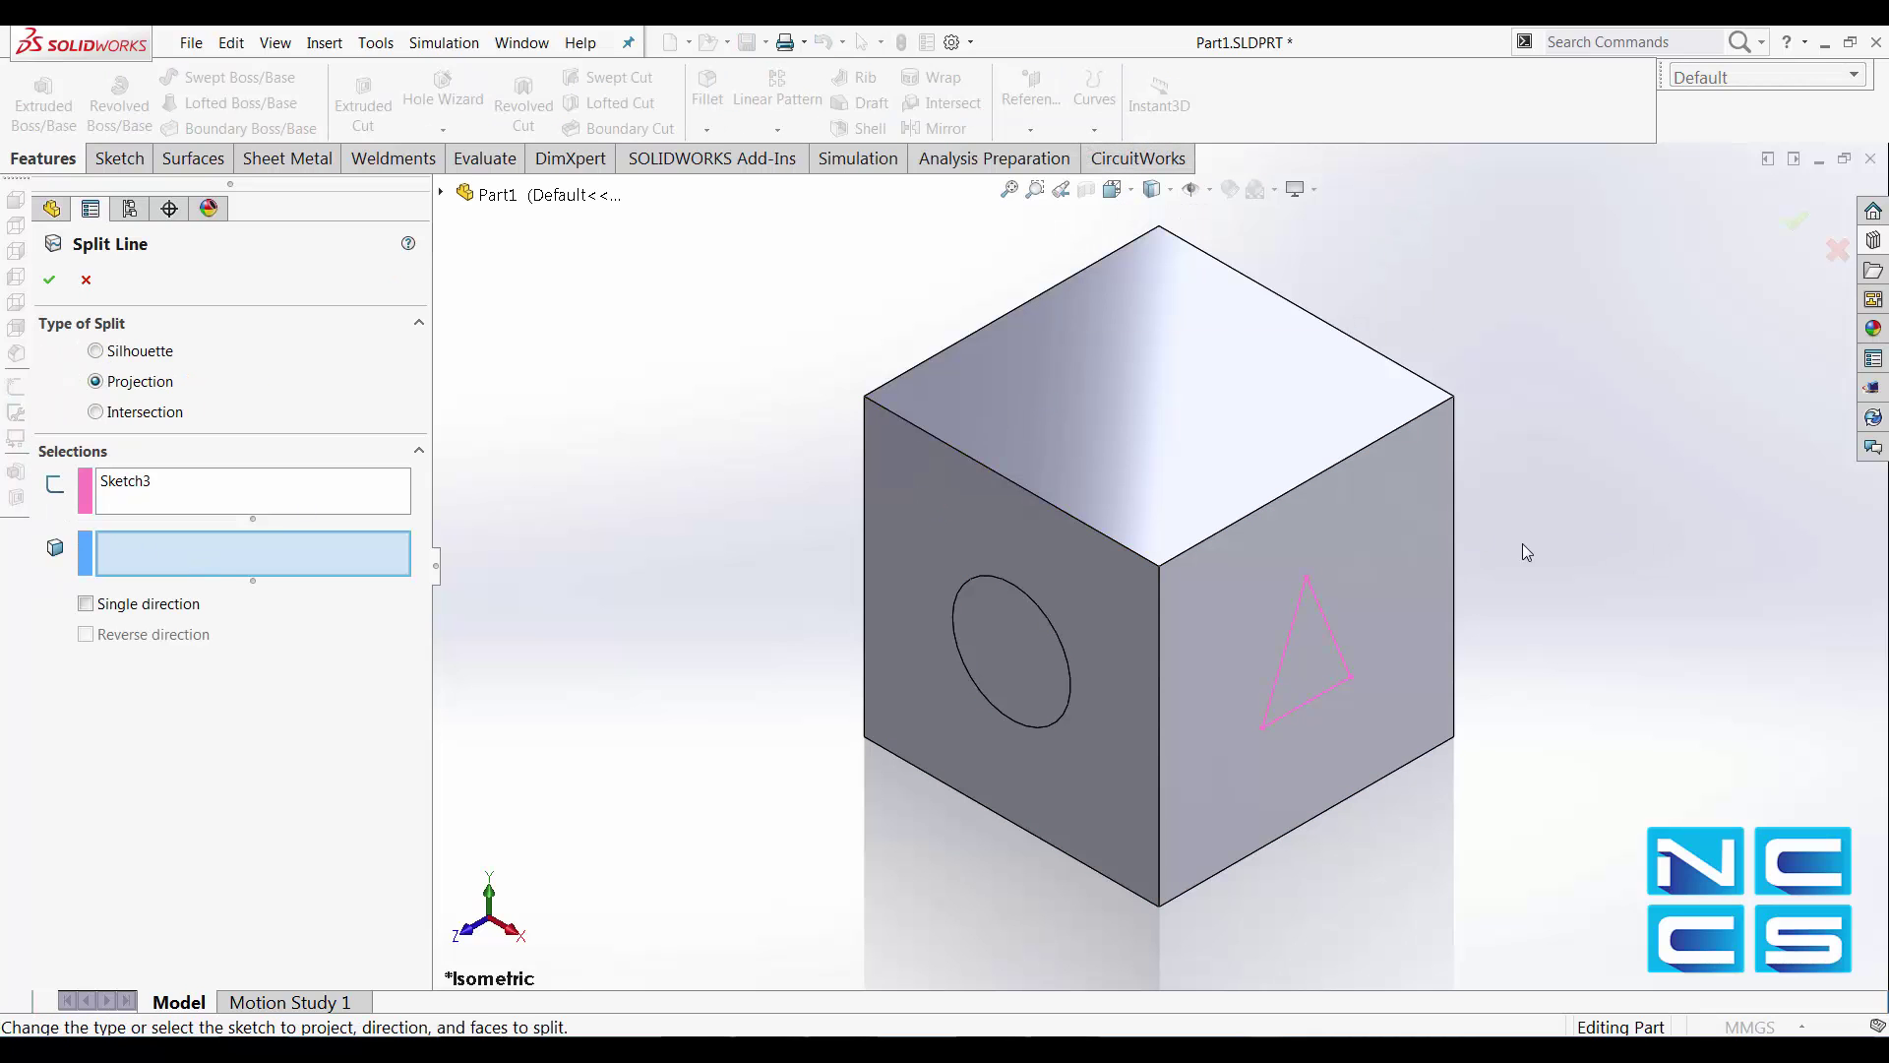
click(1443, 569)
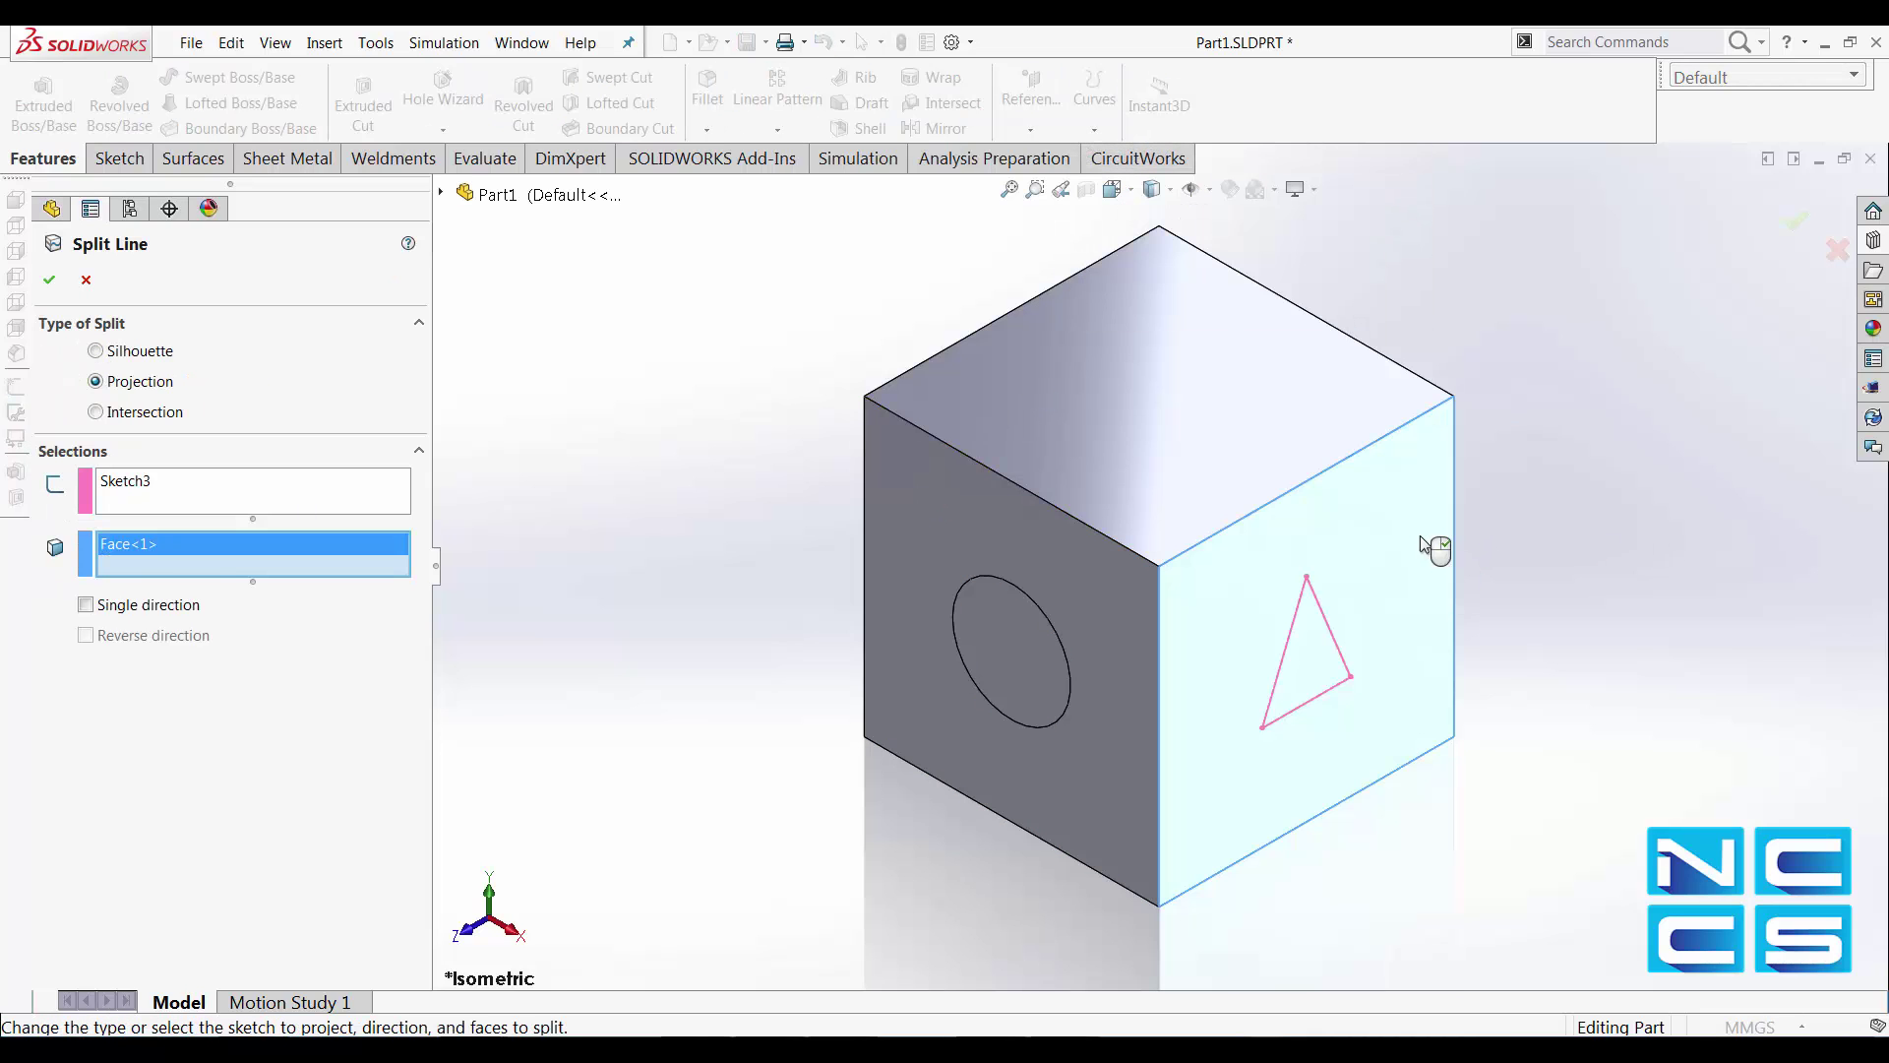
click(48, 279)
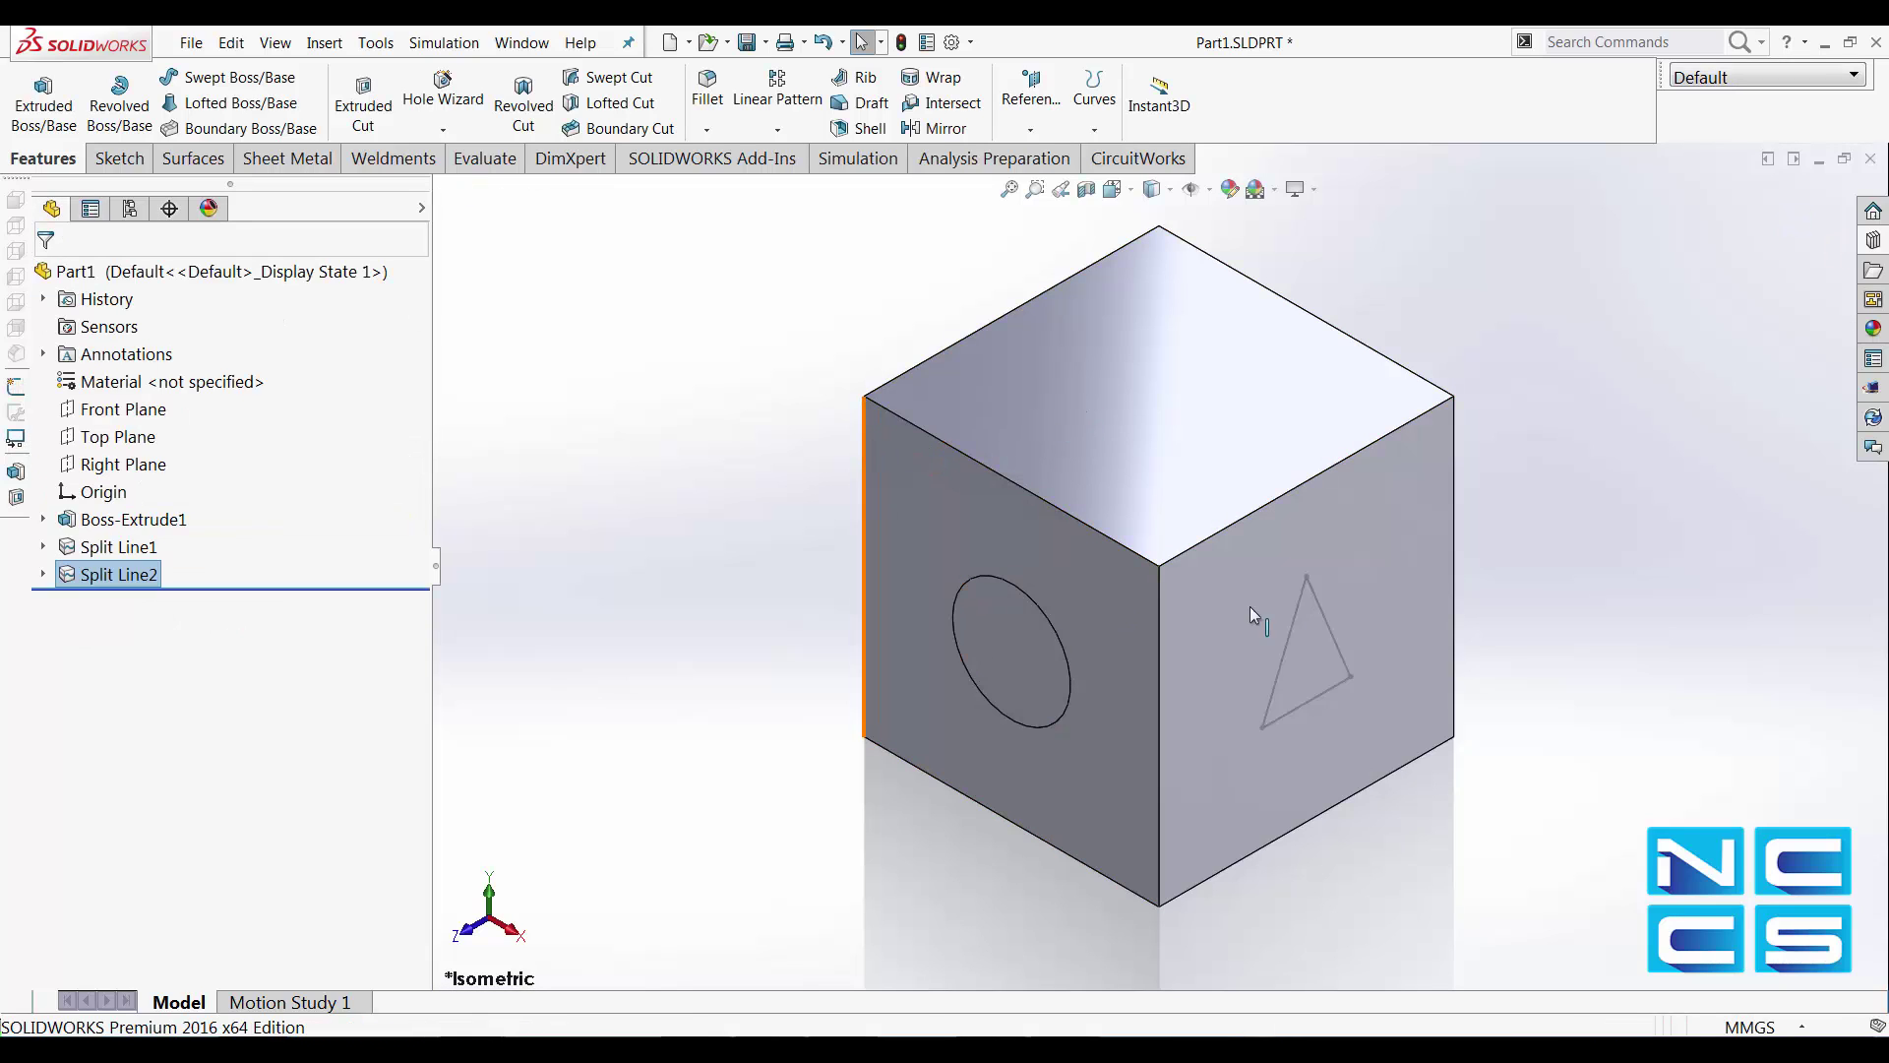
Step: Check the new triangular face and the rest of the right face, then deselect
click(1307, 641)
click(1410, 649)
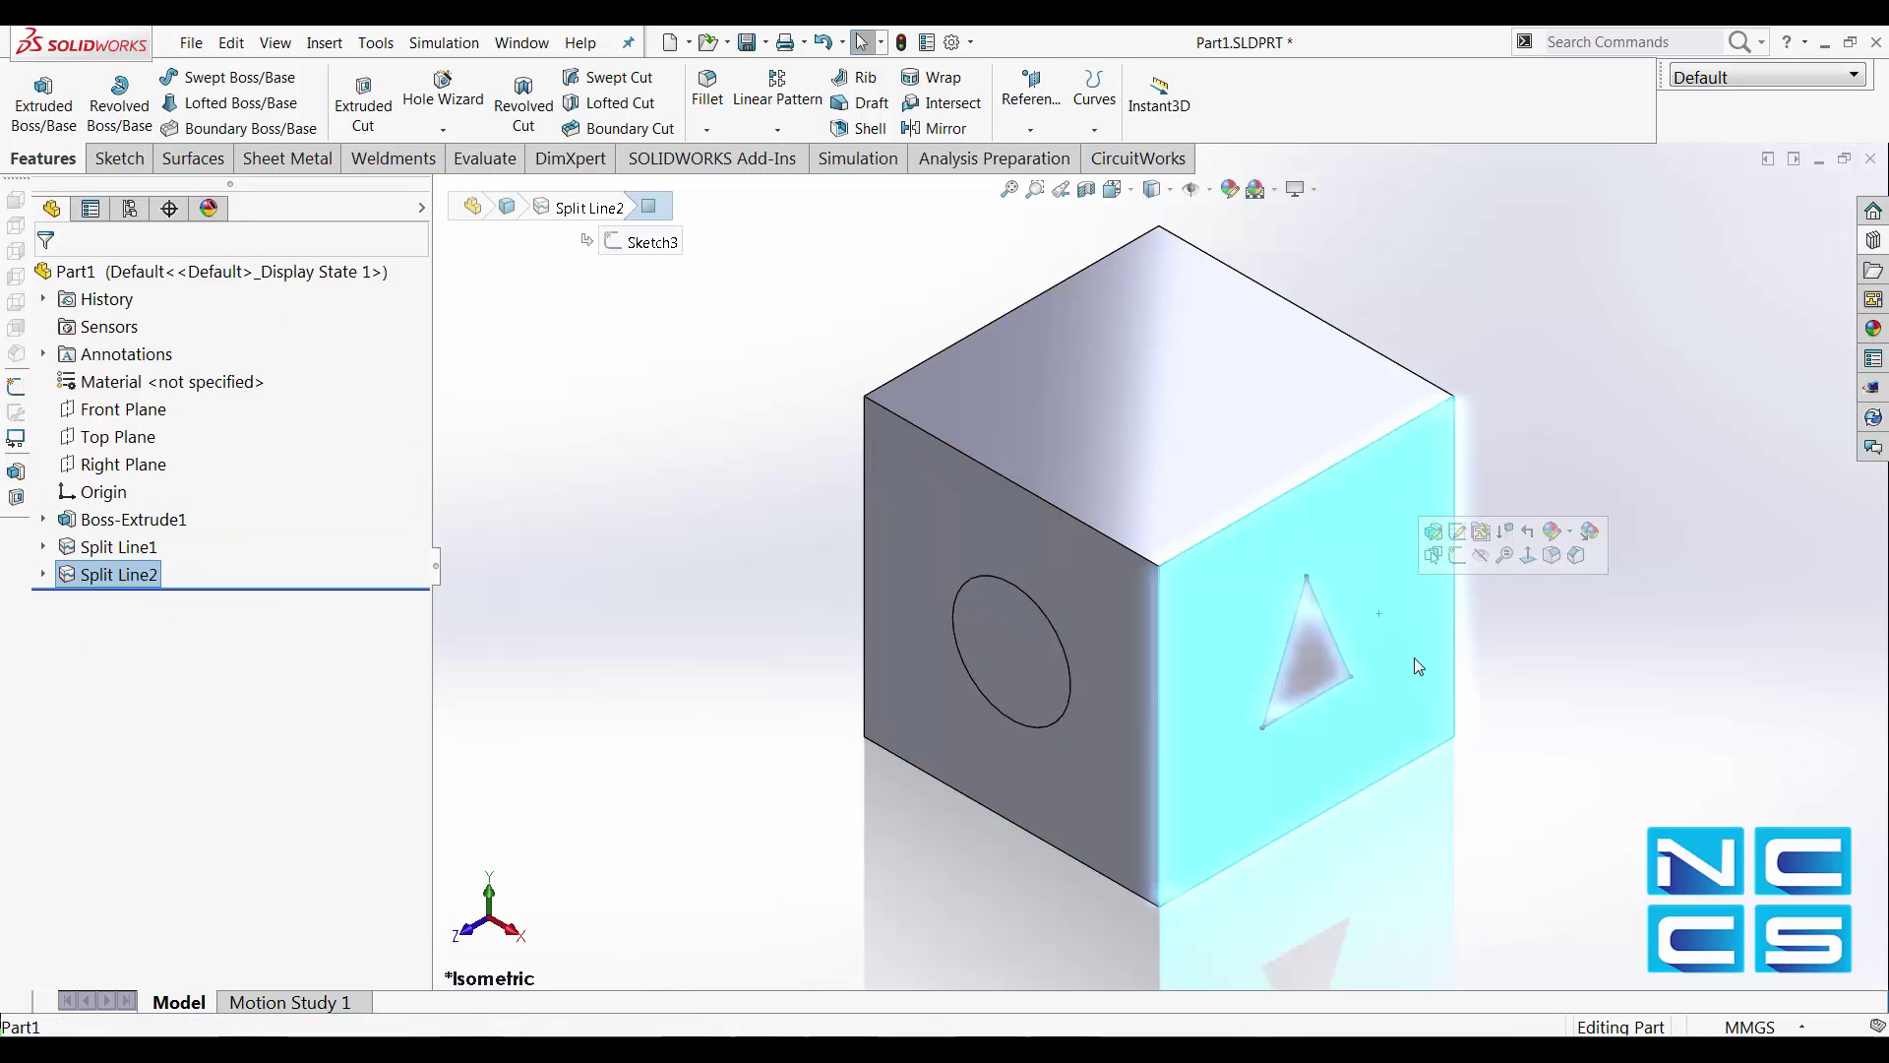
click(767, 934)
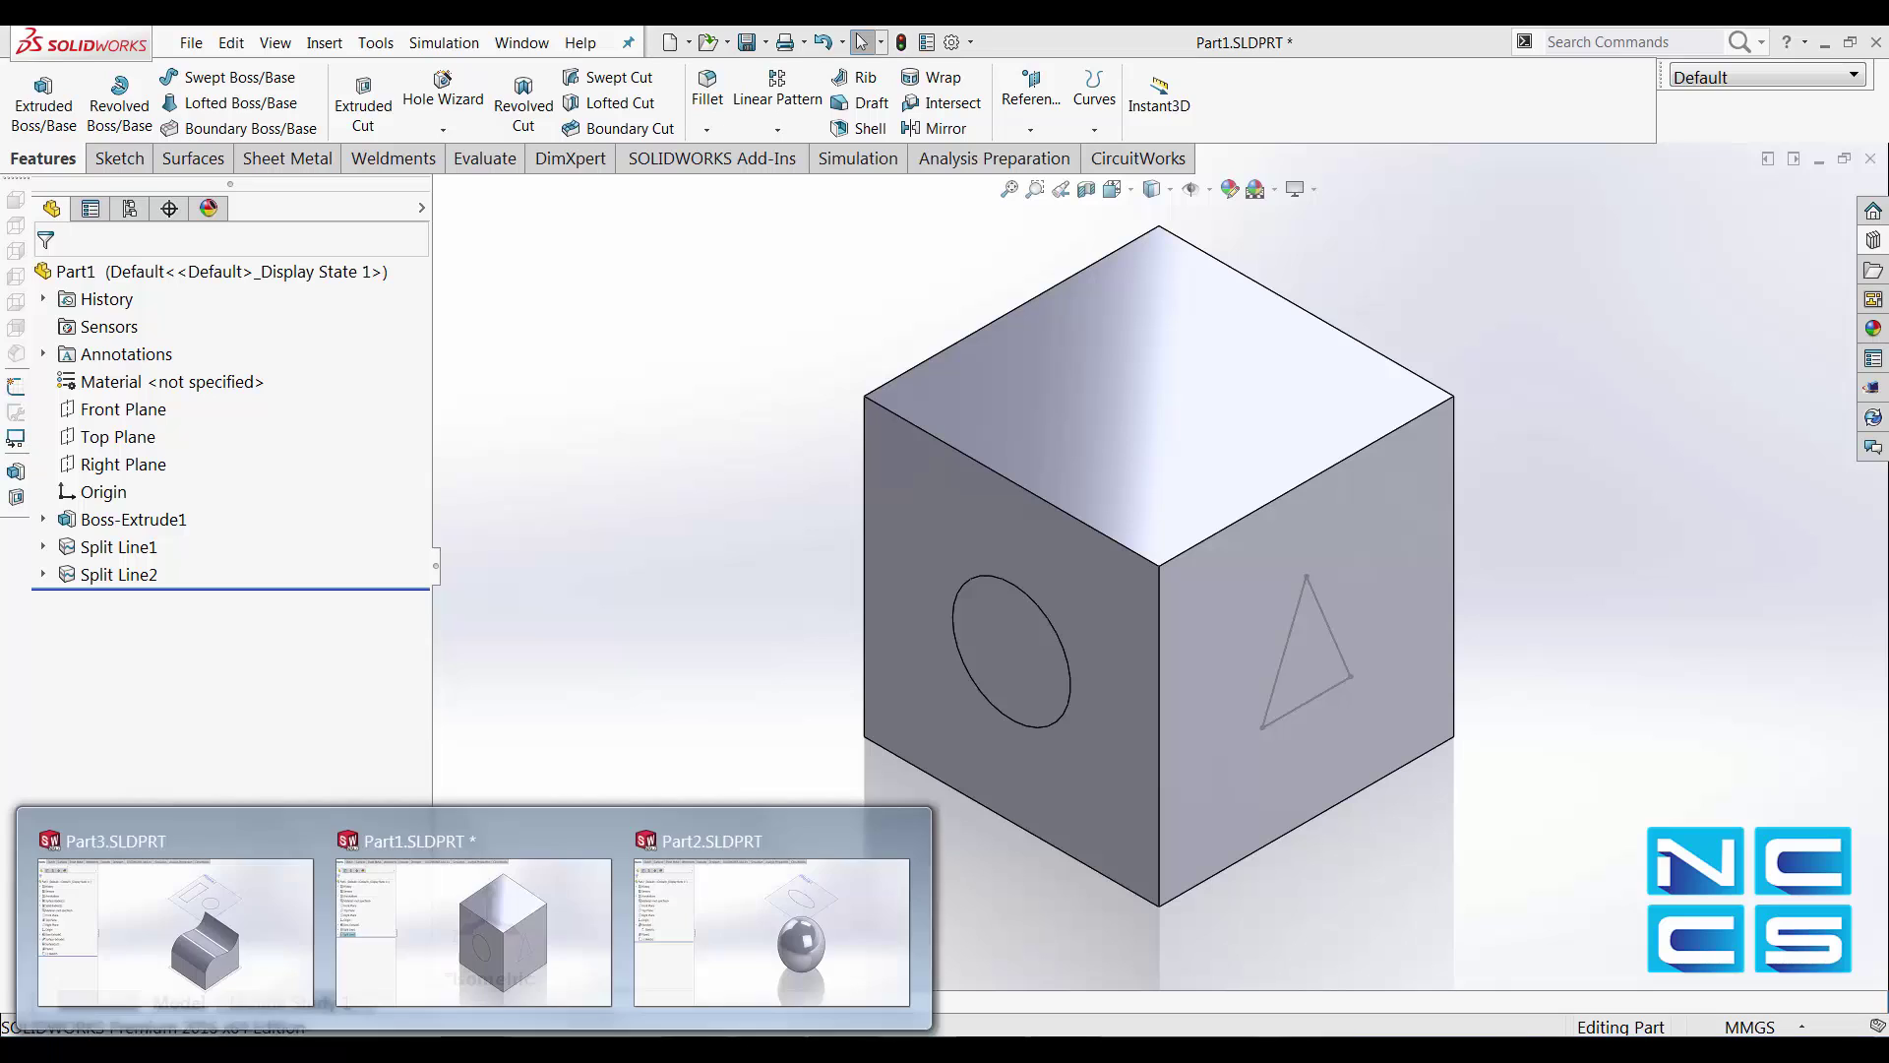
Step: Bring up Part2.SLDPRT, then select Plane1 and the ellipse sketch Sketch2
click(728, 933)
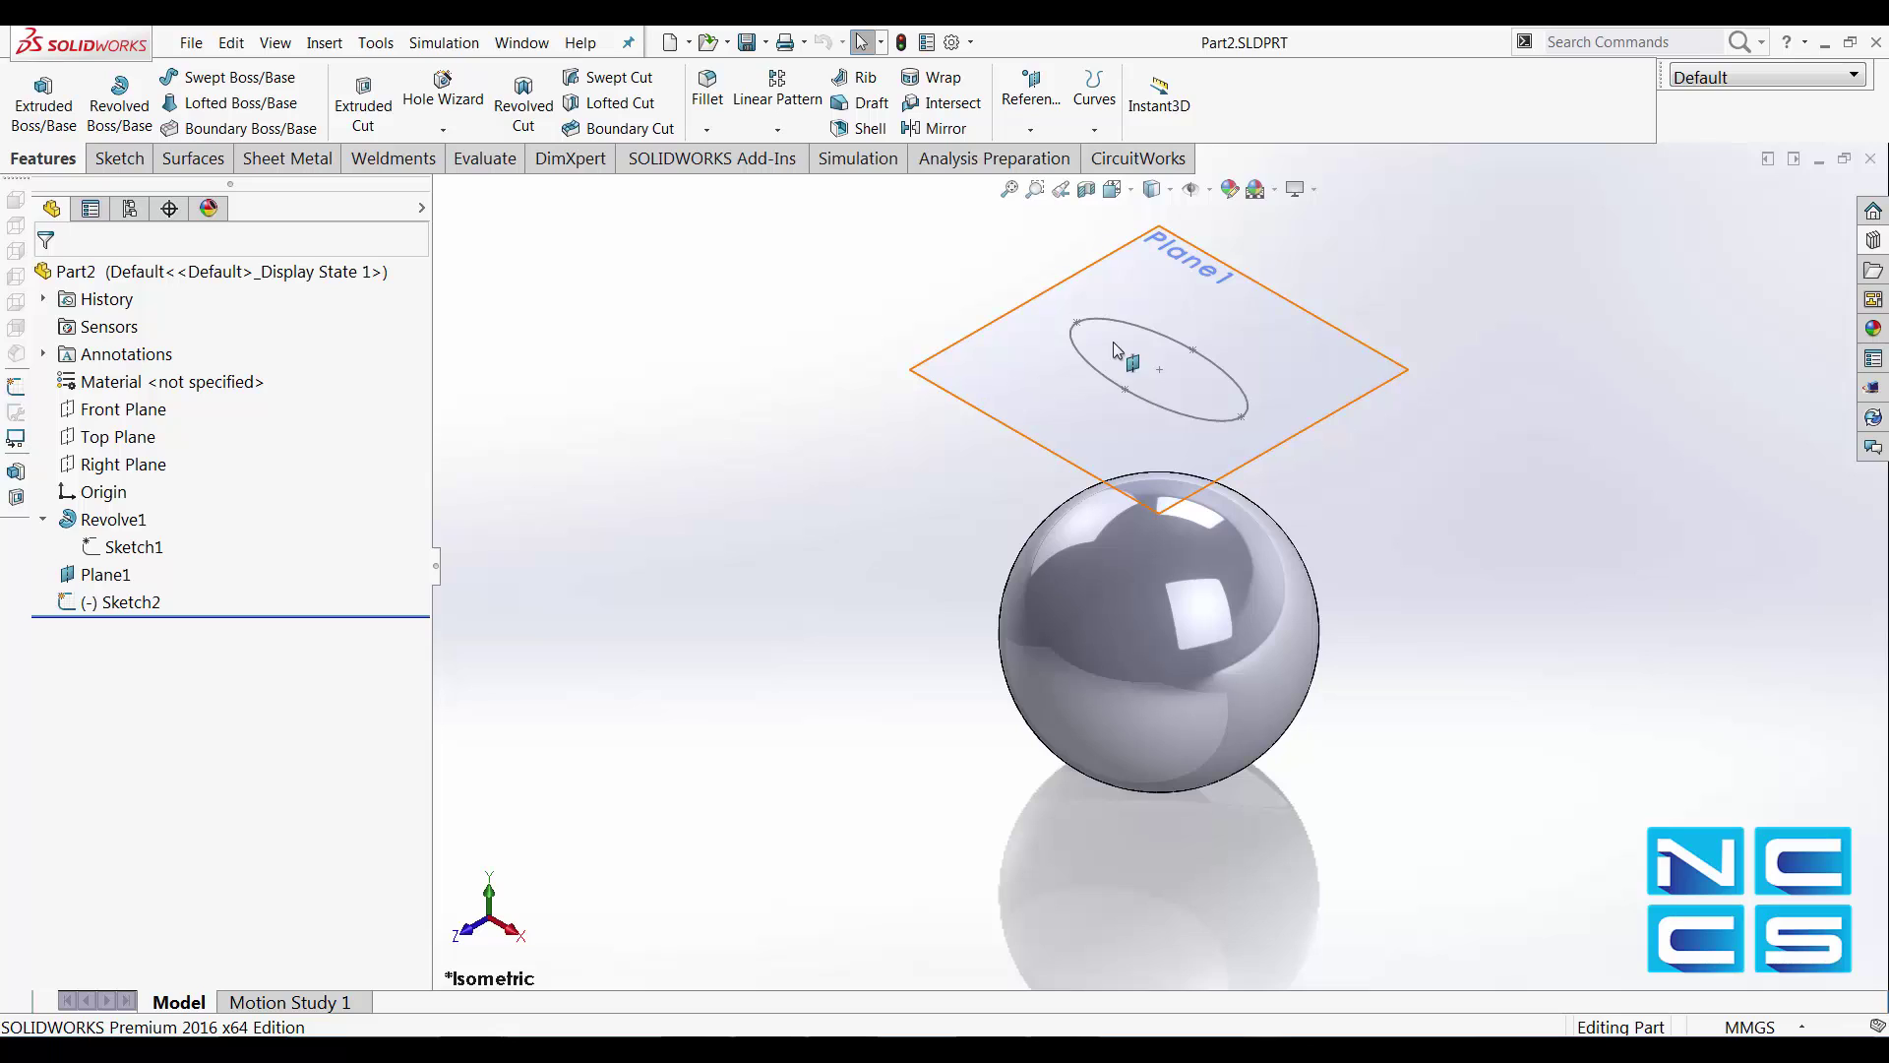
click(1098, 371)
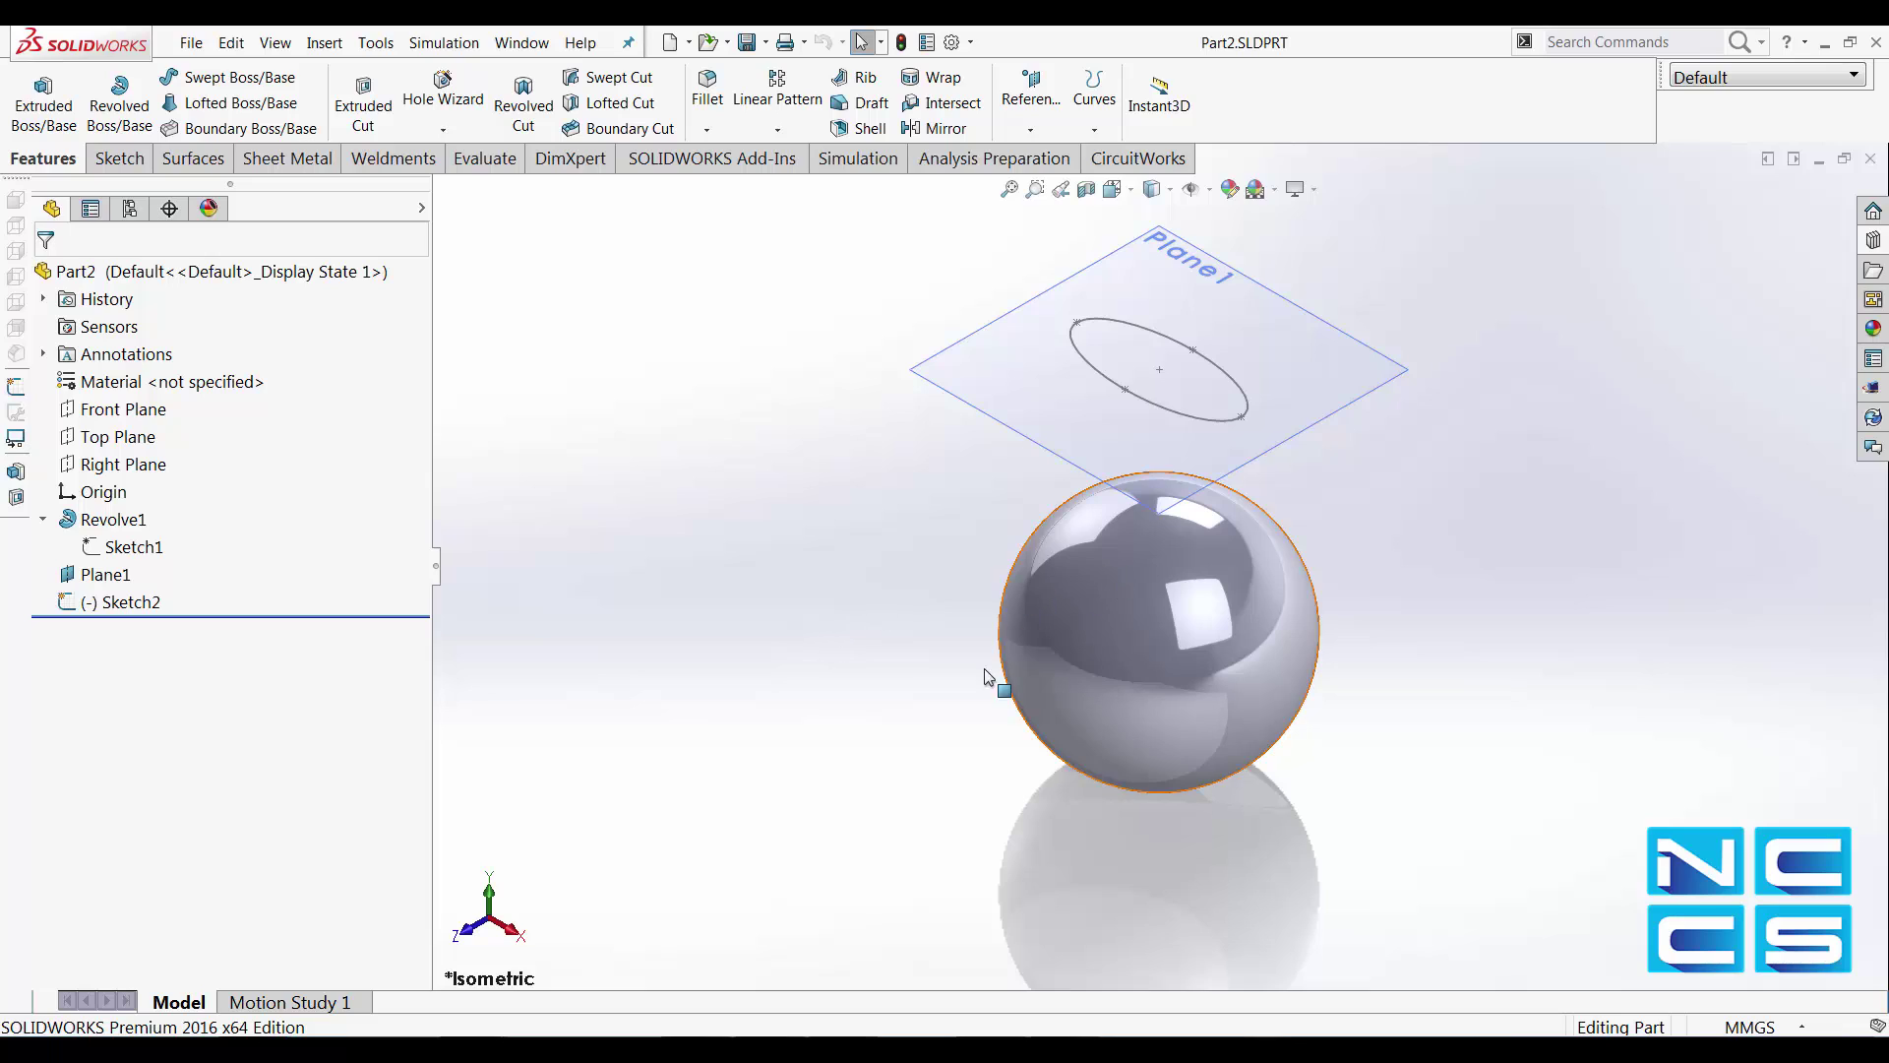
click(119, 603)
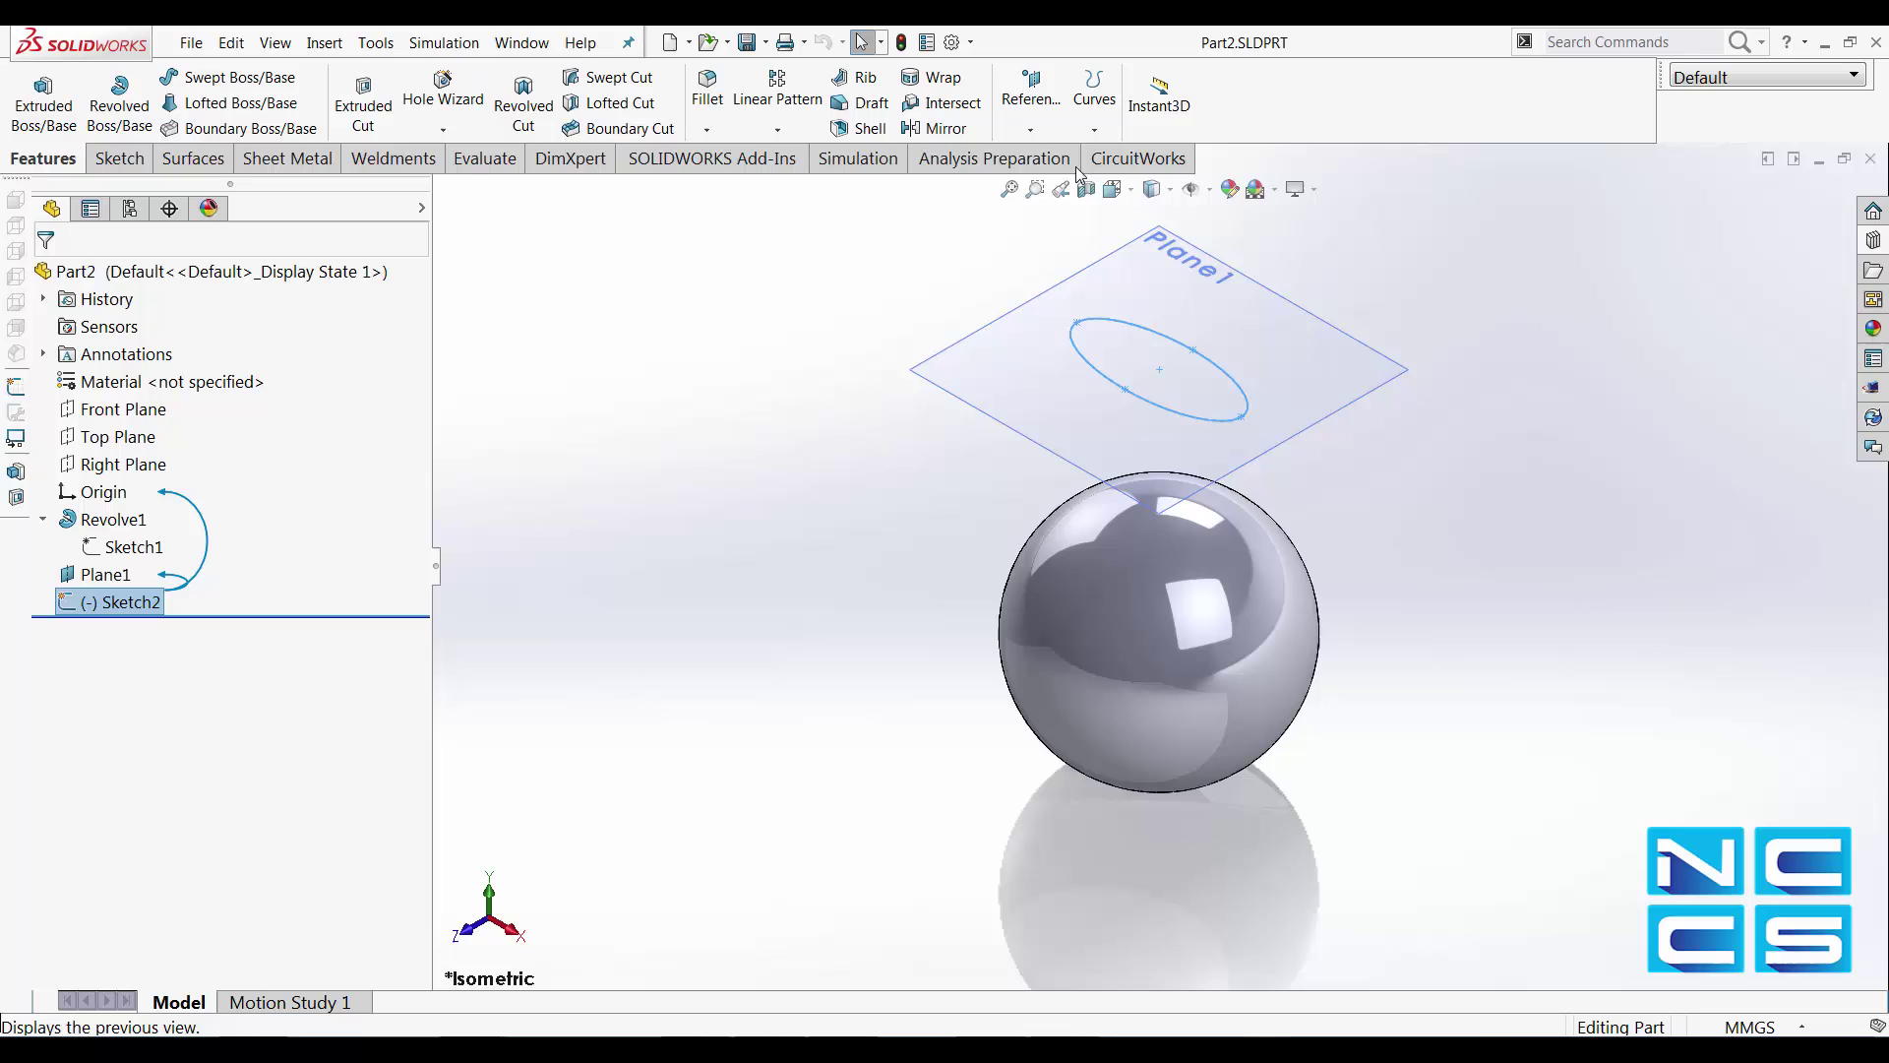
Step: Create a projection split line from Sketch2 on the sphere's surface
click(1088, 127)
click(1137, 158)
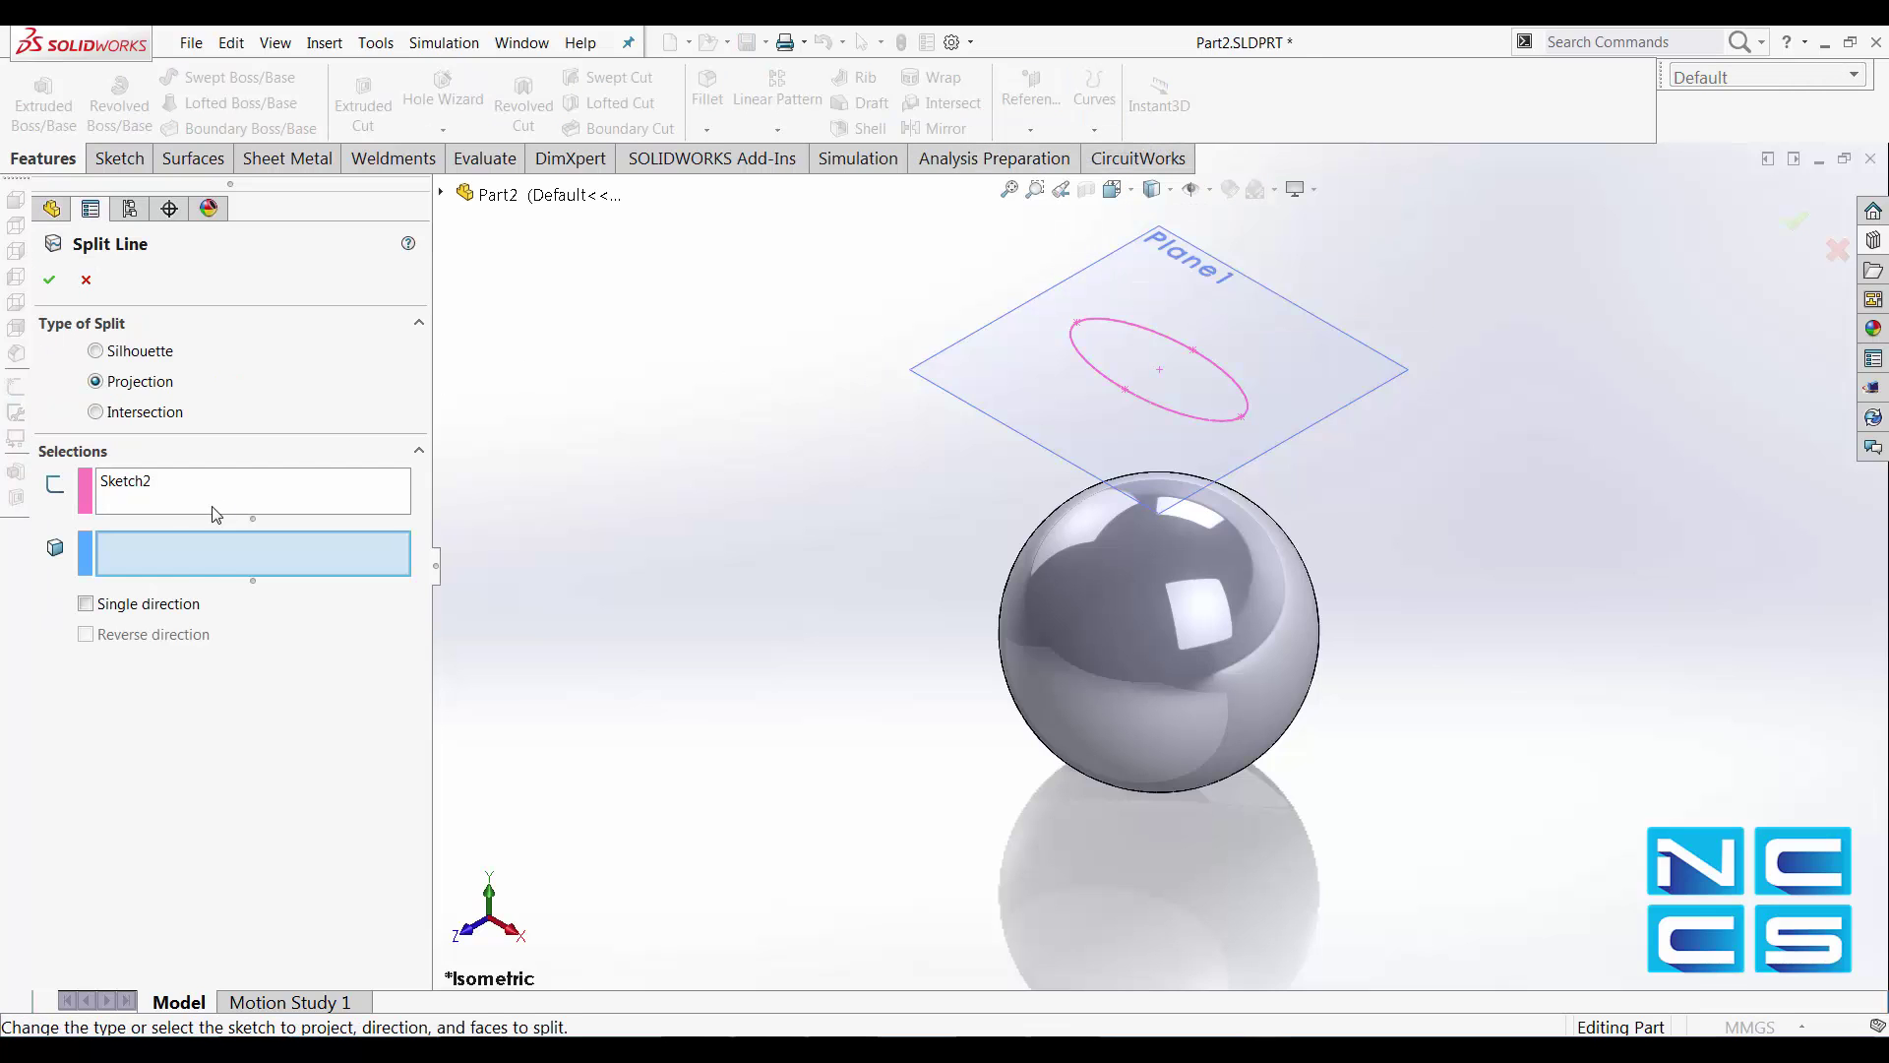
click(1139, 562)
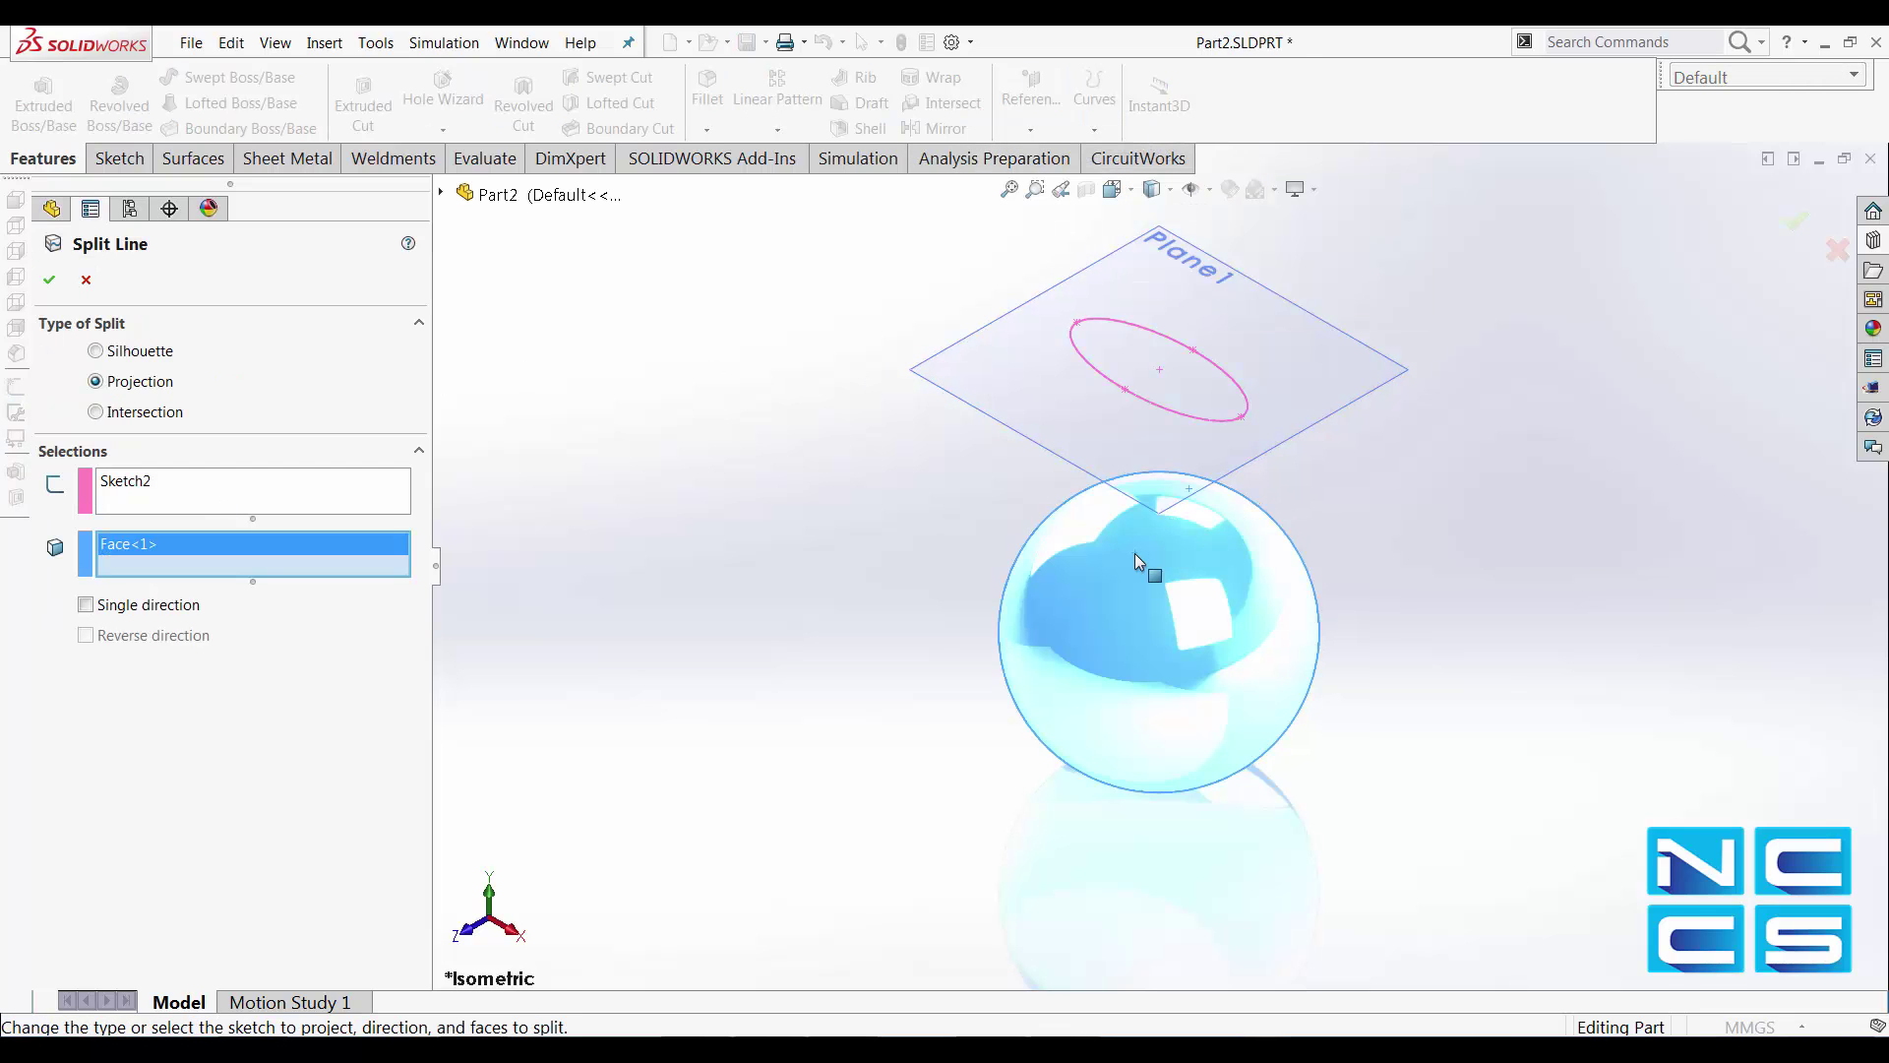
click(47, 278)
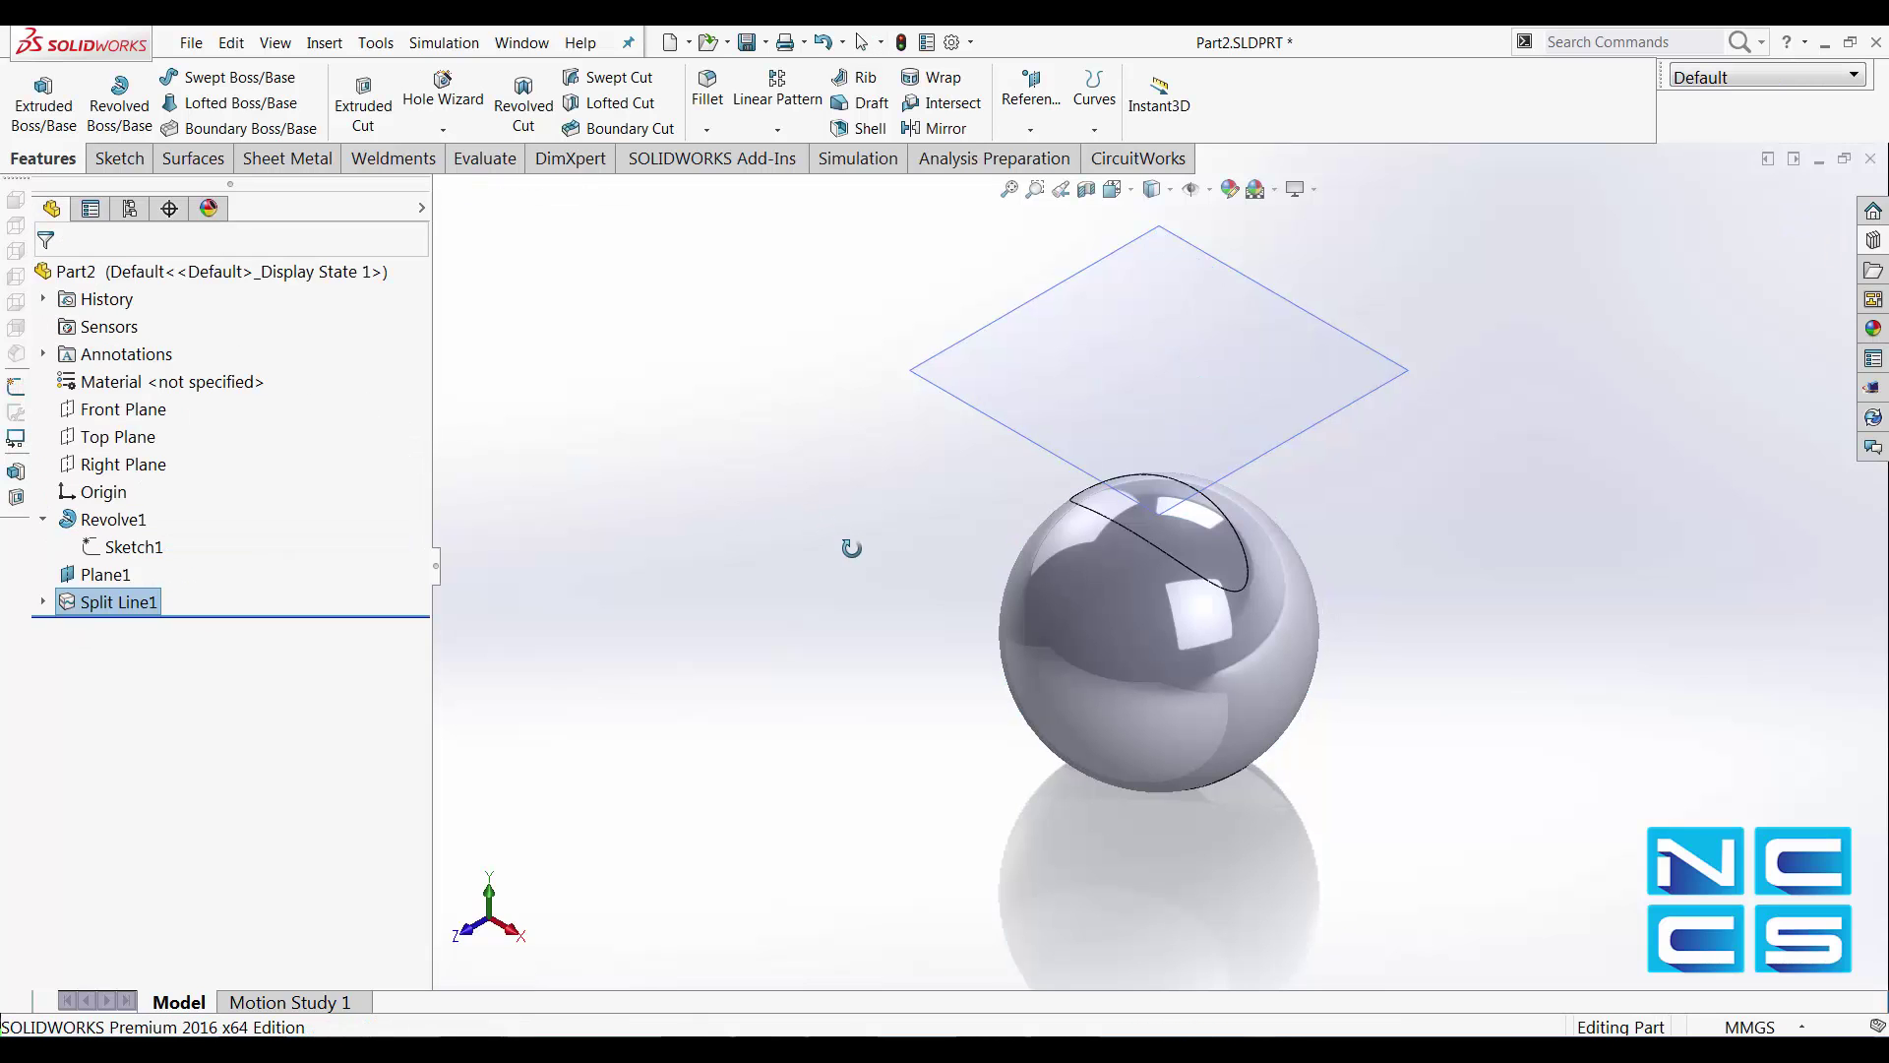
Step: Hide Plane1 above the sphere
middle_drag(818, 520, 826, 715)
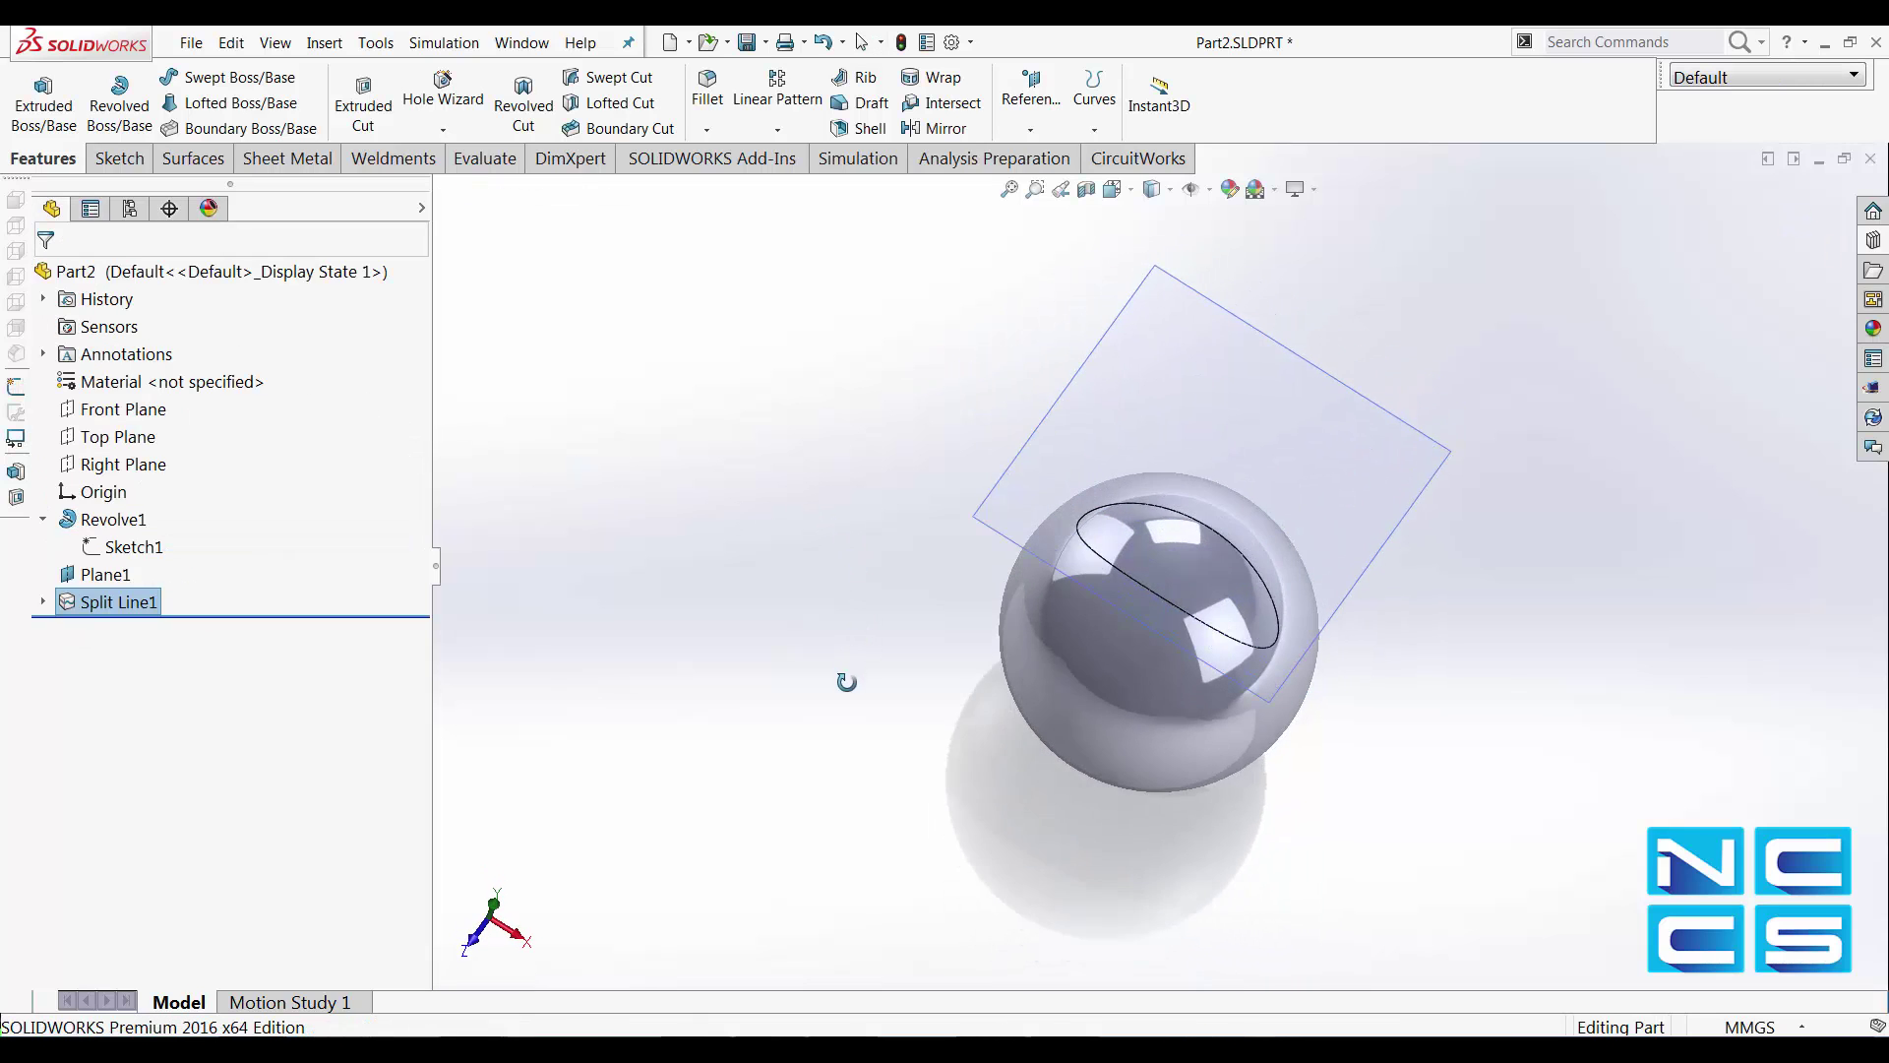
right_click(106, 575)
click(91, 672)
Step: Inspect the elliptical split face on the sphere from several angles
middle_drag(964, 644, 1139, 632)
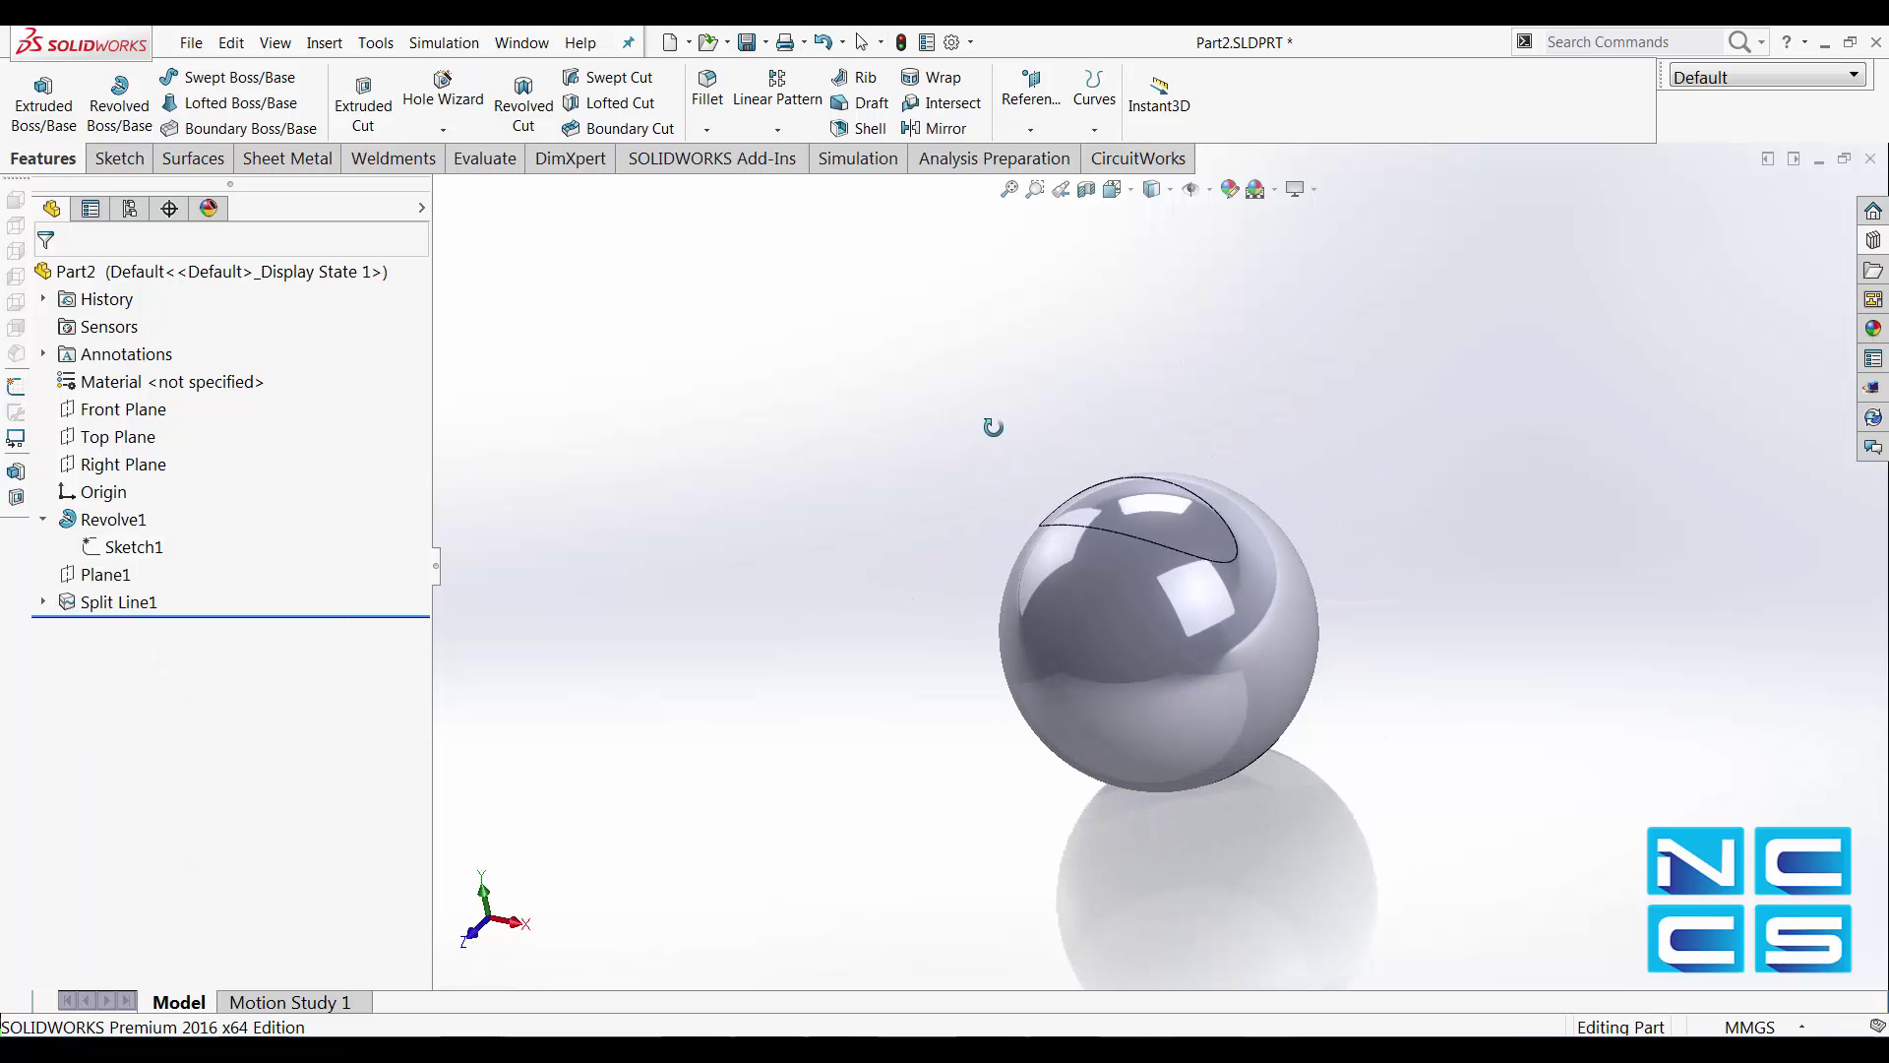
click(1177, 531)
click(893, 723)
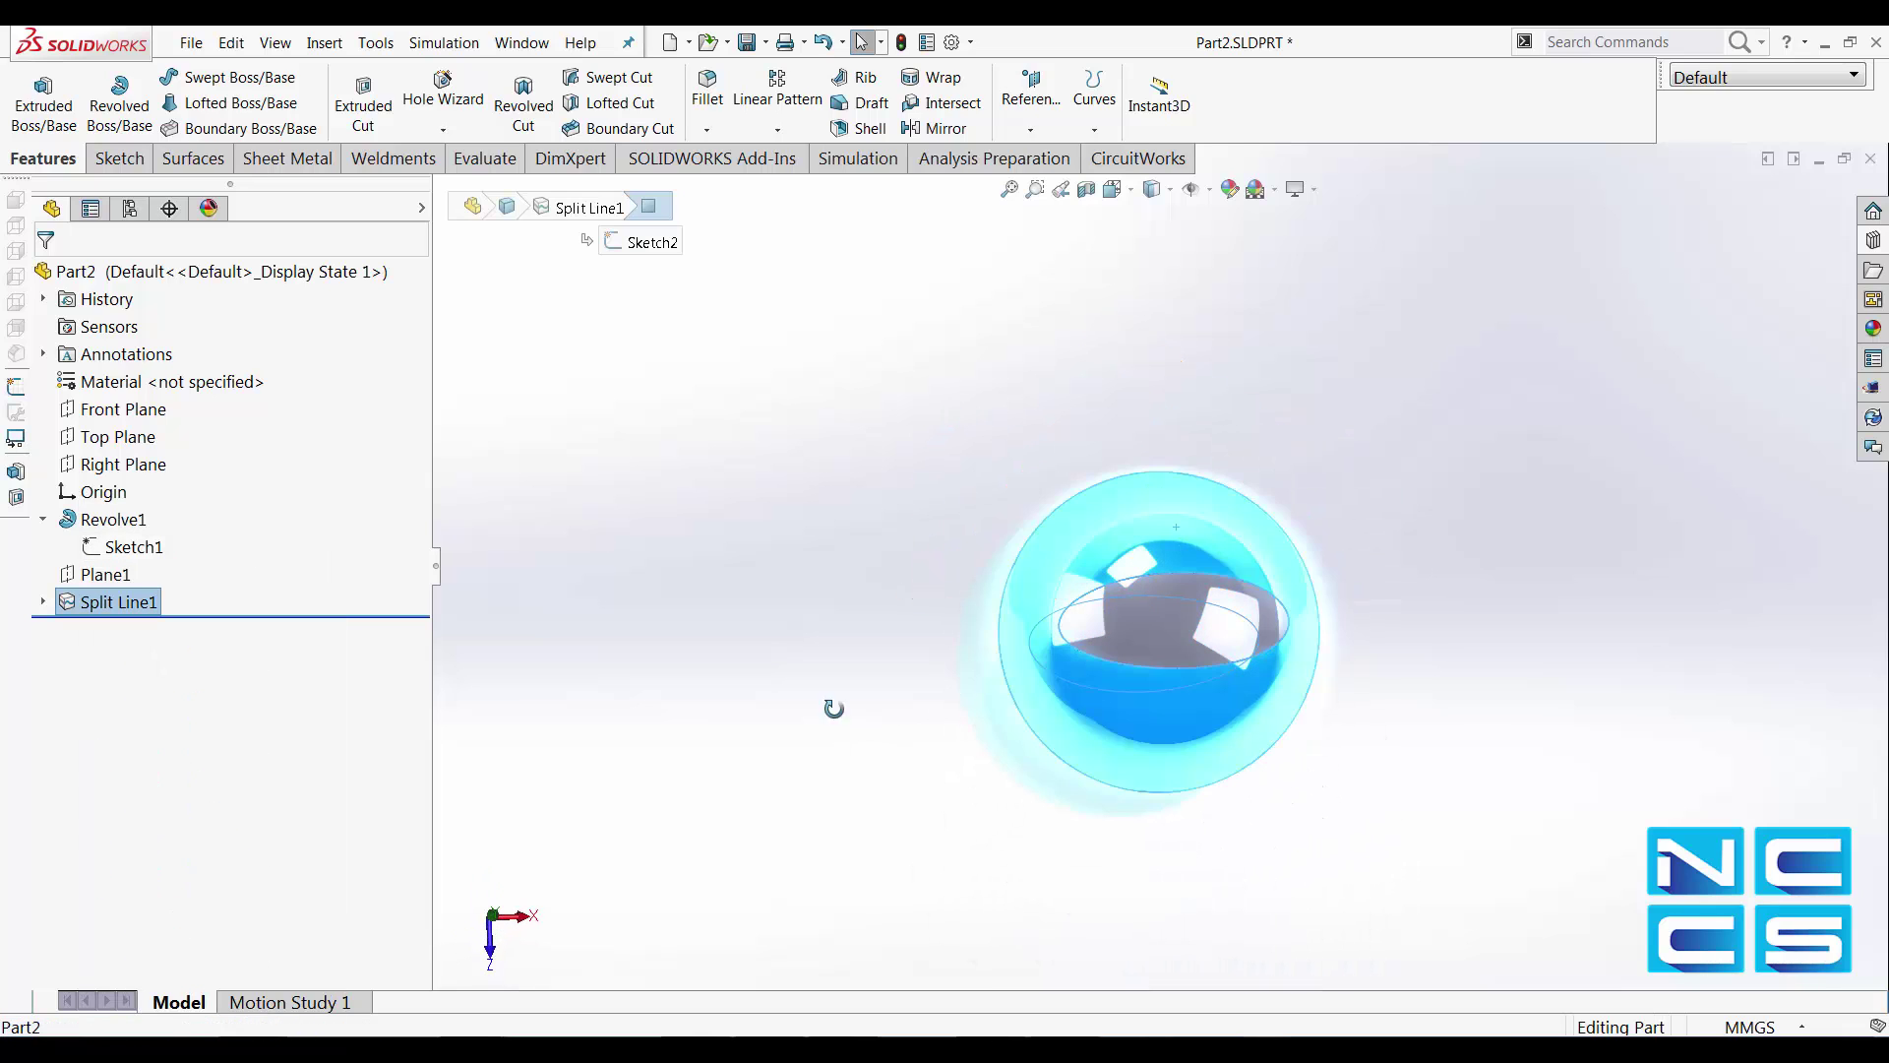
mouse_move(834, 708)
middle_down()
mouse_move(827, 405)
mouse_move(1002, 691)
mouse_move(940, 790)
mouse_move(488, 717)
middle_up()
click(944, 785)
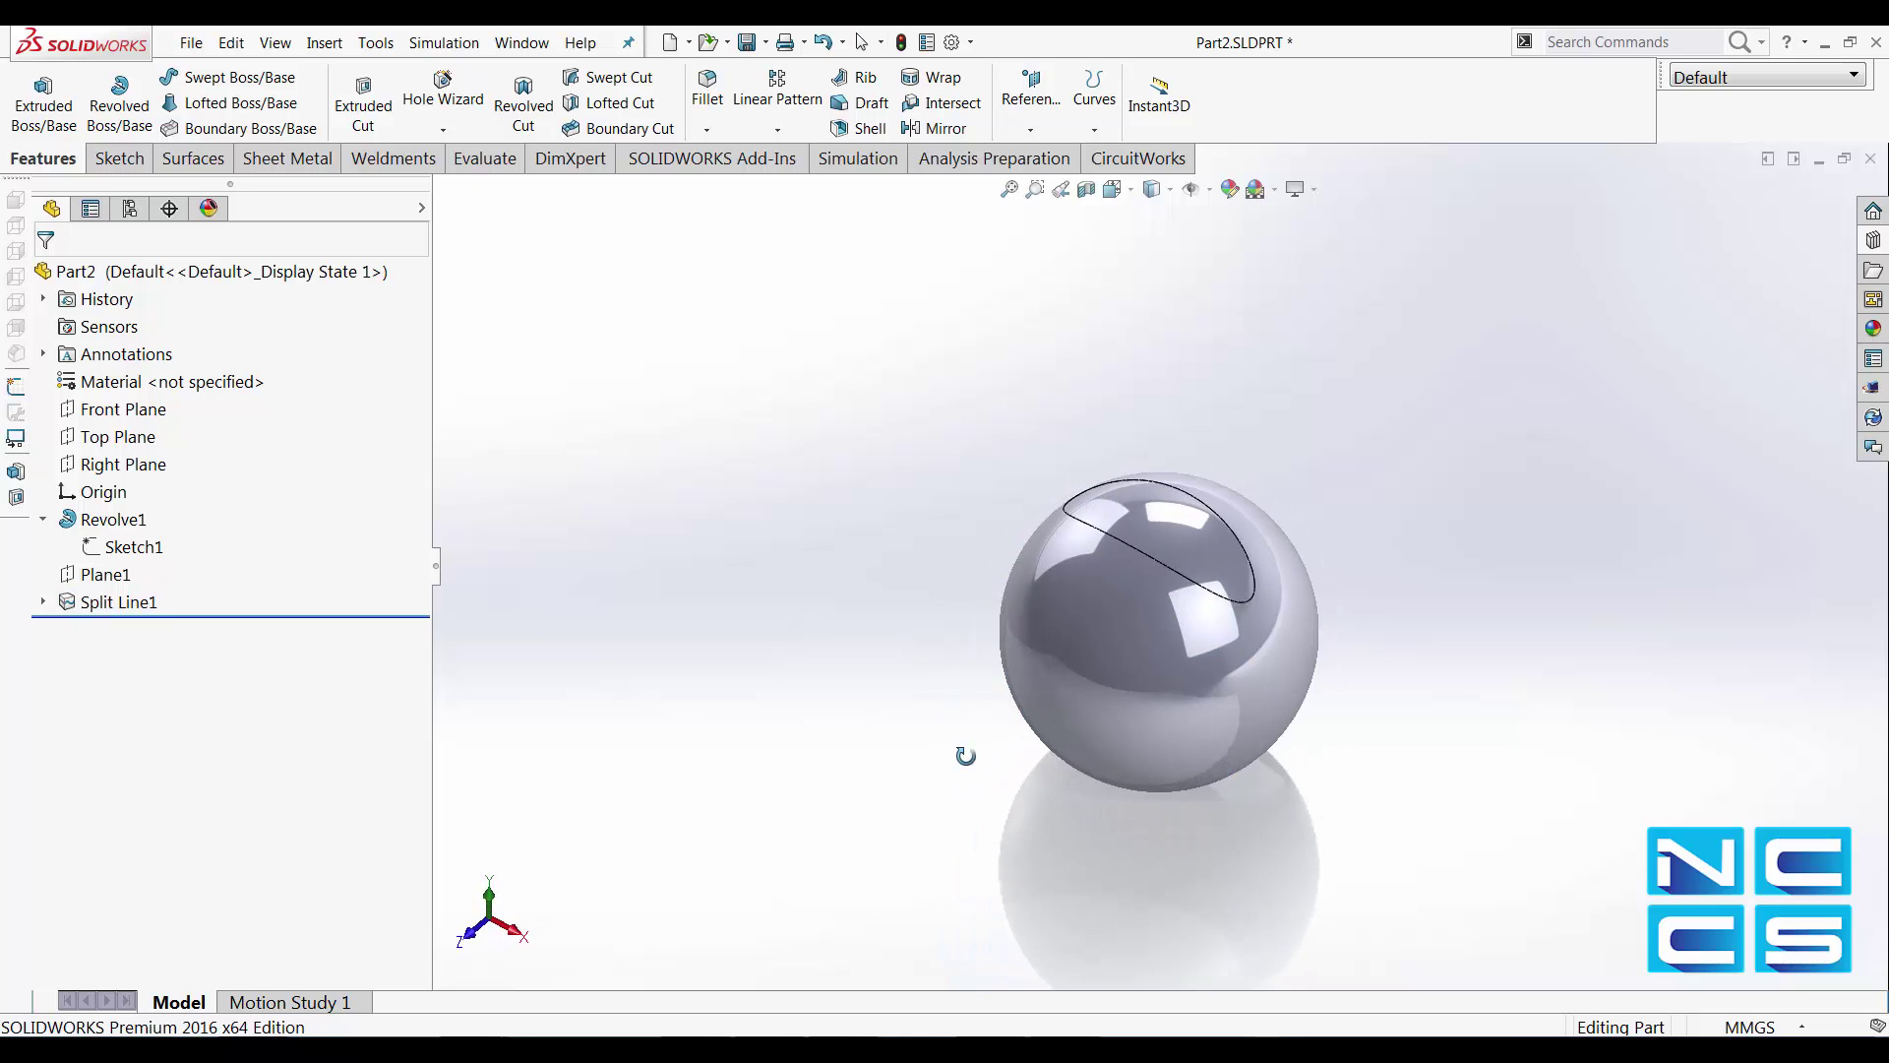
mouse_move(952, 844)
middle_down()
mouse_move(1185, 856)
mouse_move(1208, 572)
mouse_move(1172, 675)
middle_up()
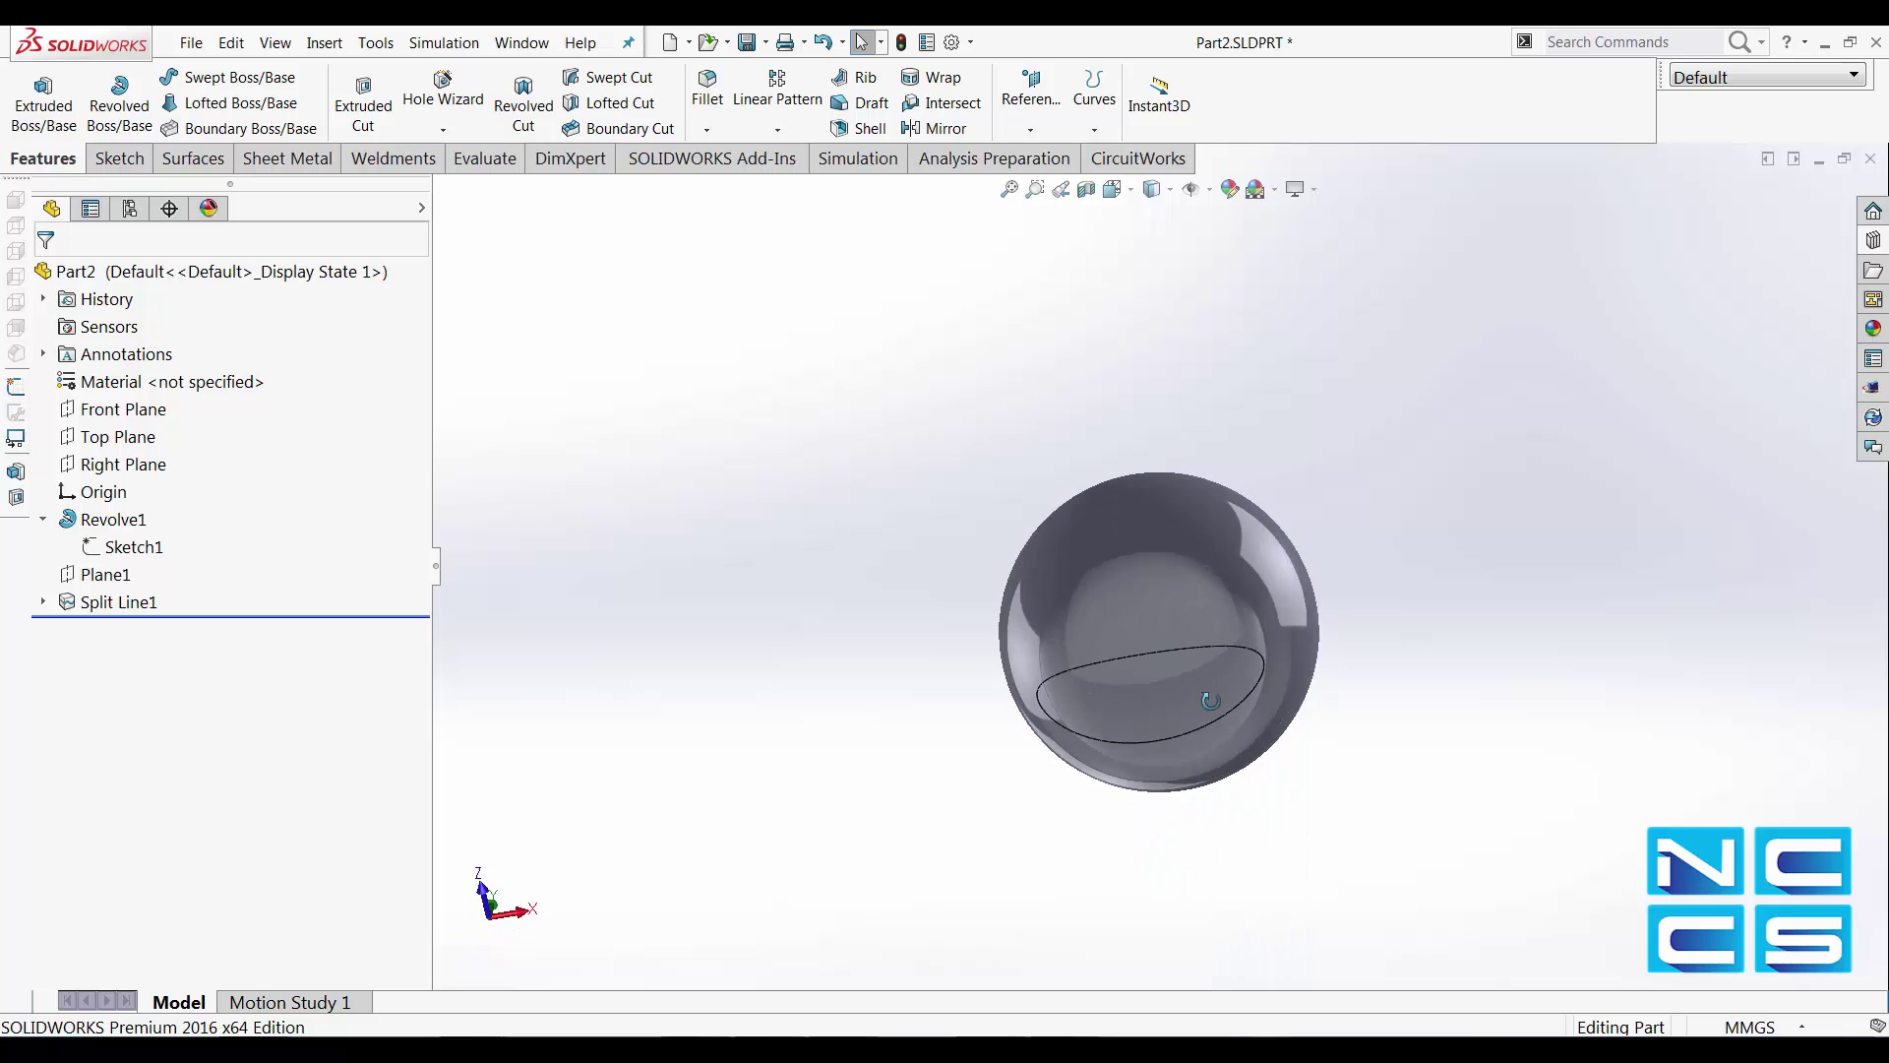
click(1172, 674)
mouse_move(930, 685)
middle_down()
mouse_move(898, 497)
mouse_move(832, 773)
mouse_move(906, 649)
mouse_move(871, 733)
mouse_move(827, 672)
mouse_move(822, 585)
mouse_move(893, 660)
middle_up()
click(892, 660)
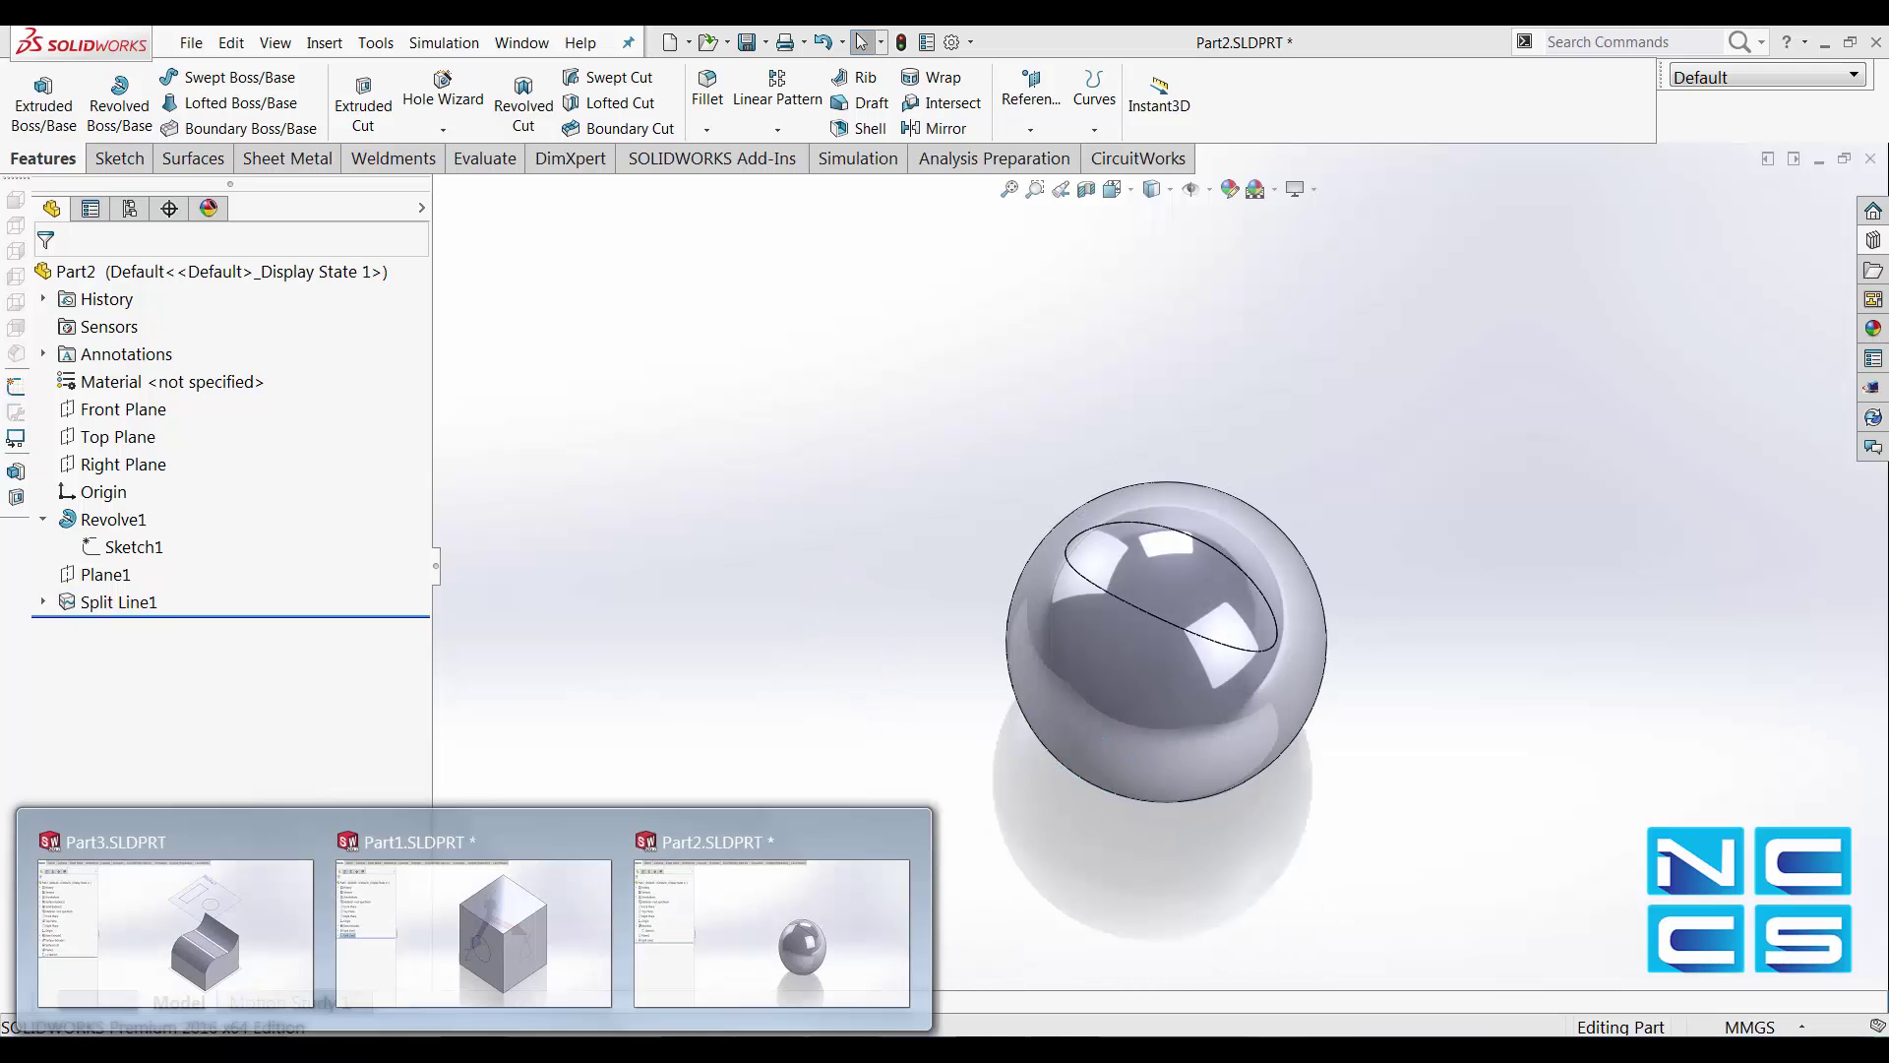
Step: Switch to Part3 and check the rectangle and circle sketch above the block
click(229, 951)
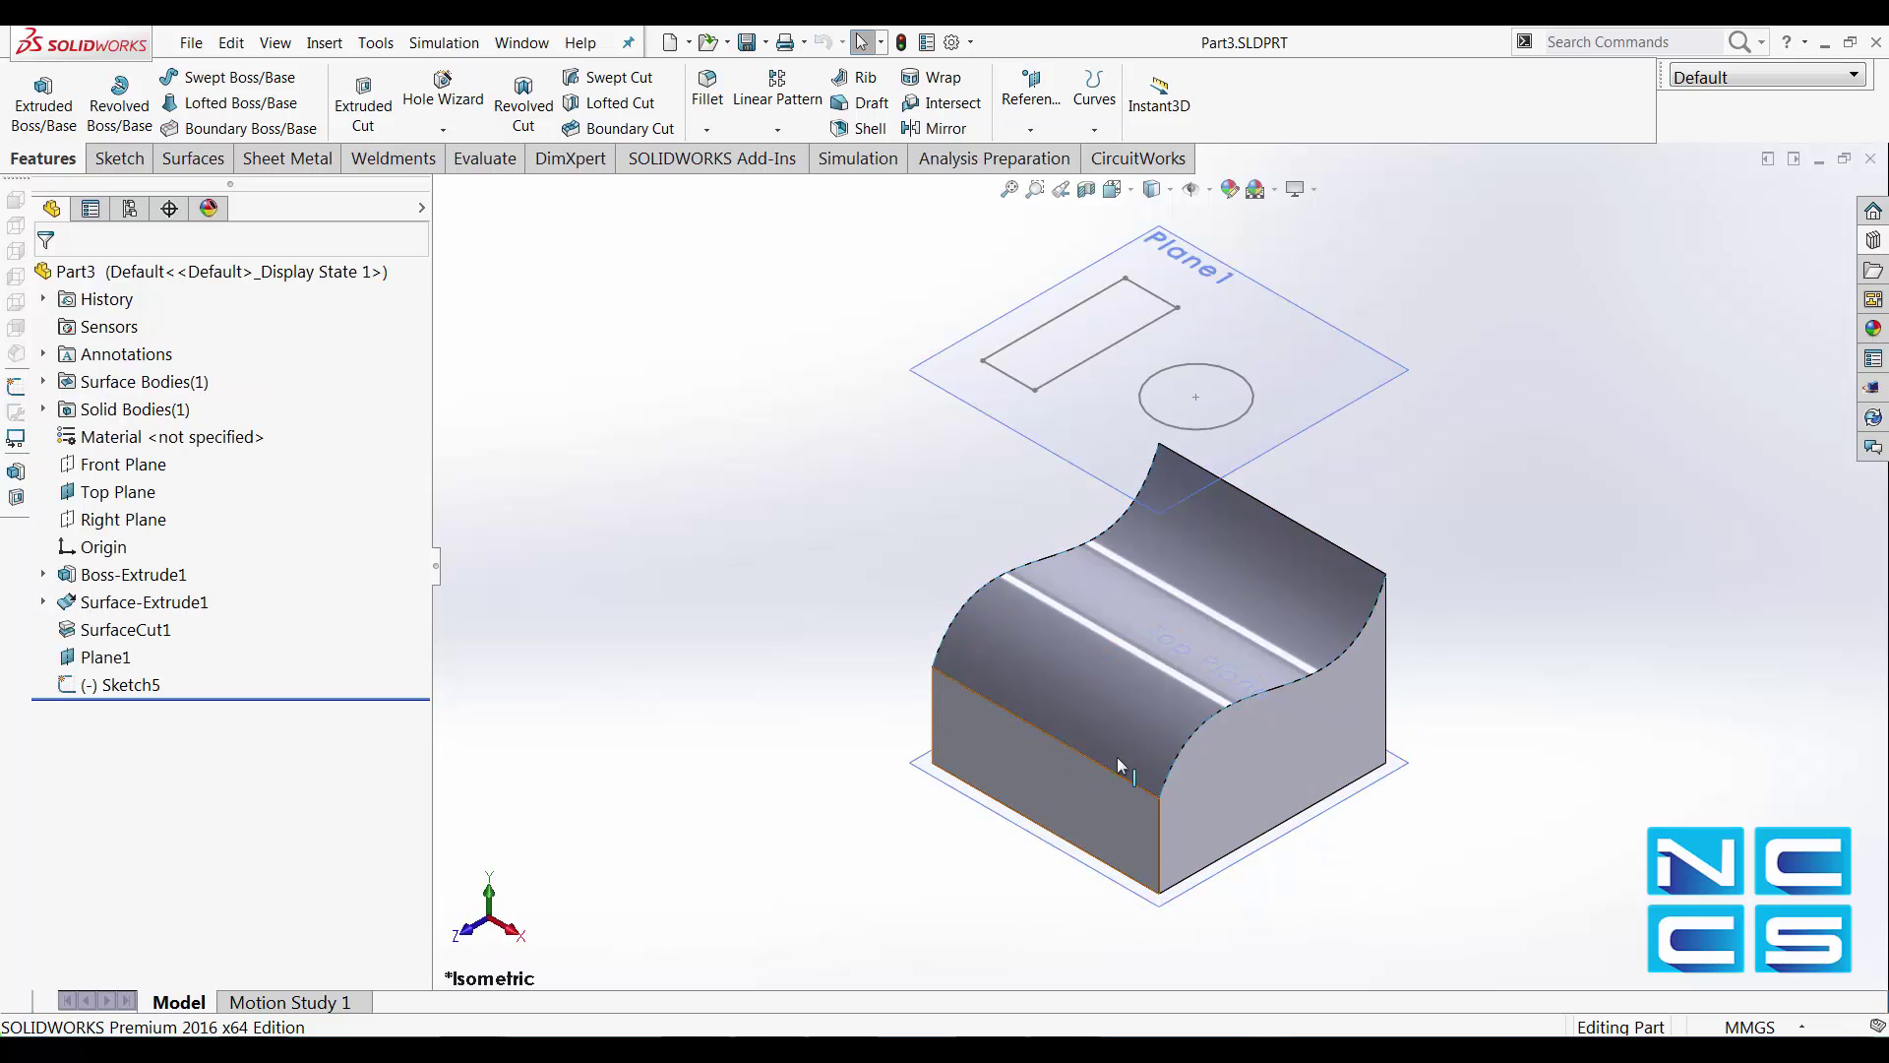
mouse_move(1446, 775)
middle_down()
mouse_move(1407, 618)
mouse_move(1340, 558)
mouse_move(1395, 709)
mouse_move(1453, 761)
mouse_move(1446, 827)
middle_up()
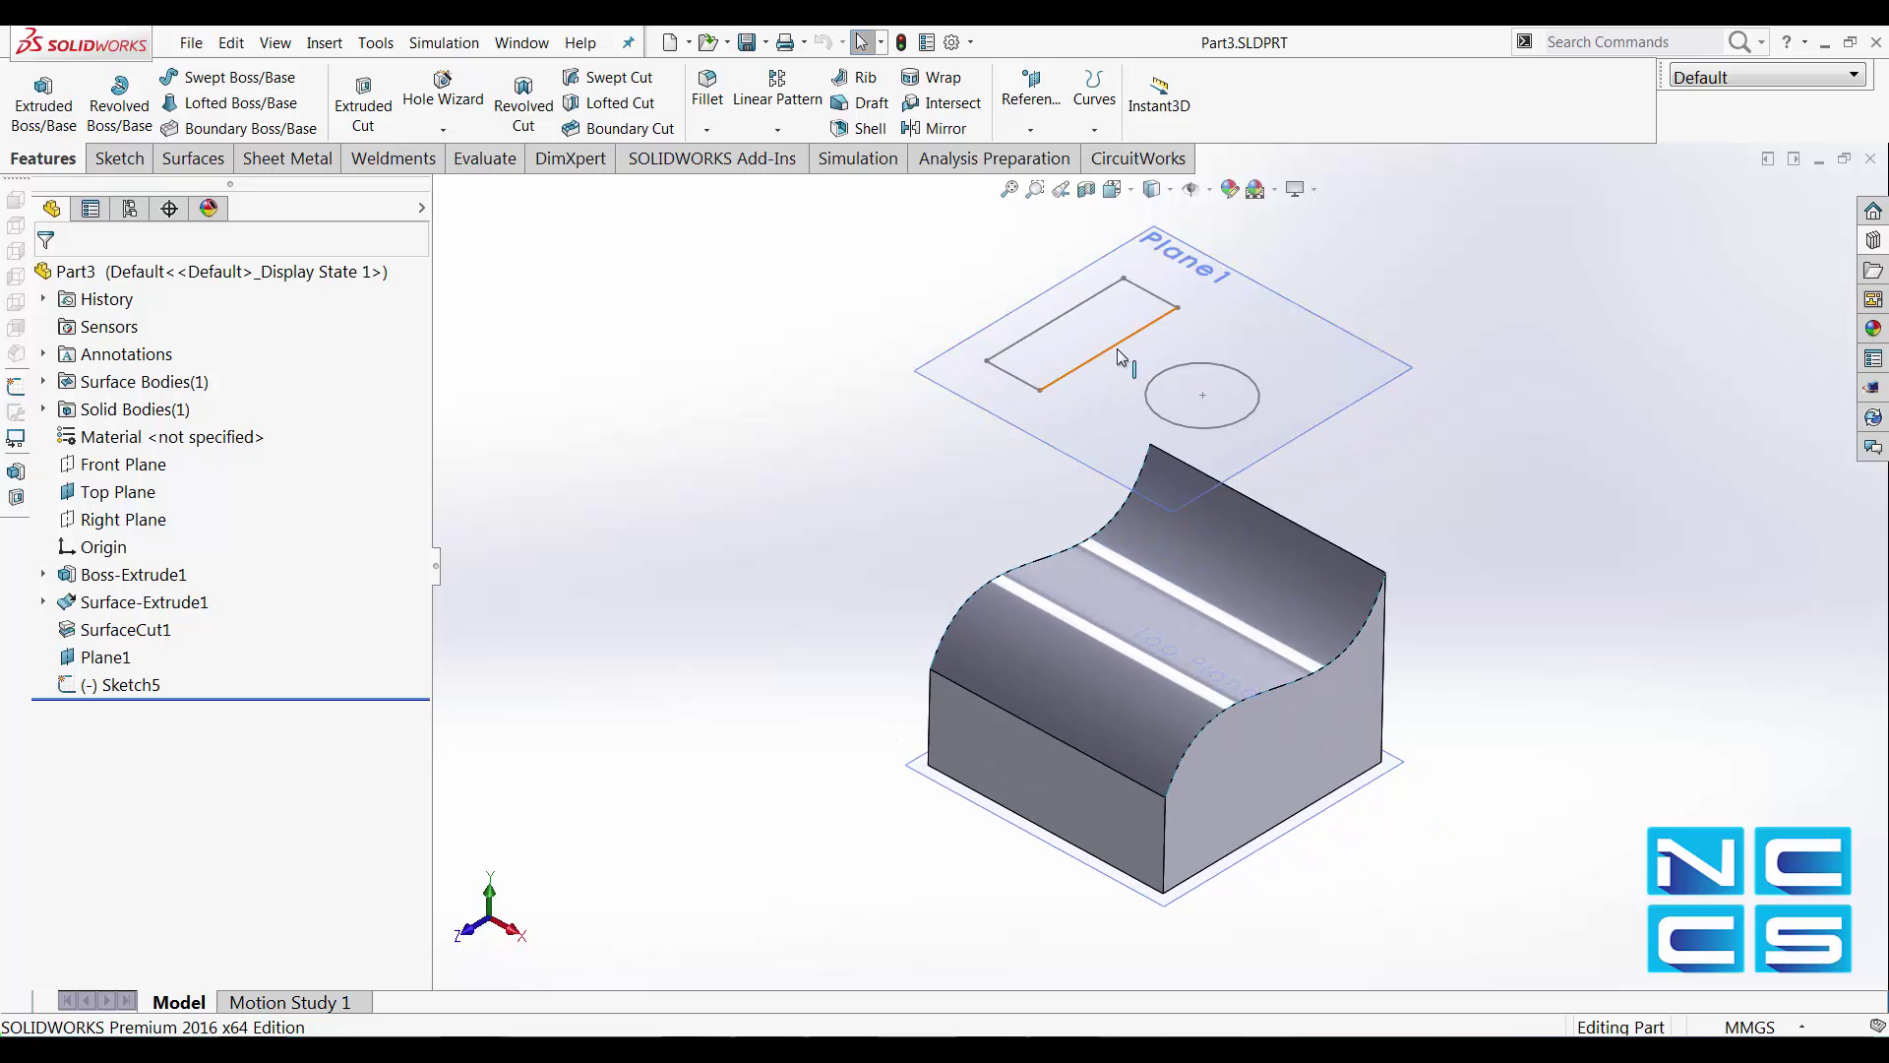
click(1118, 350)
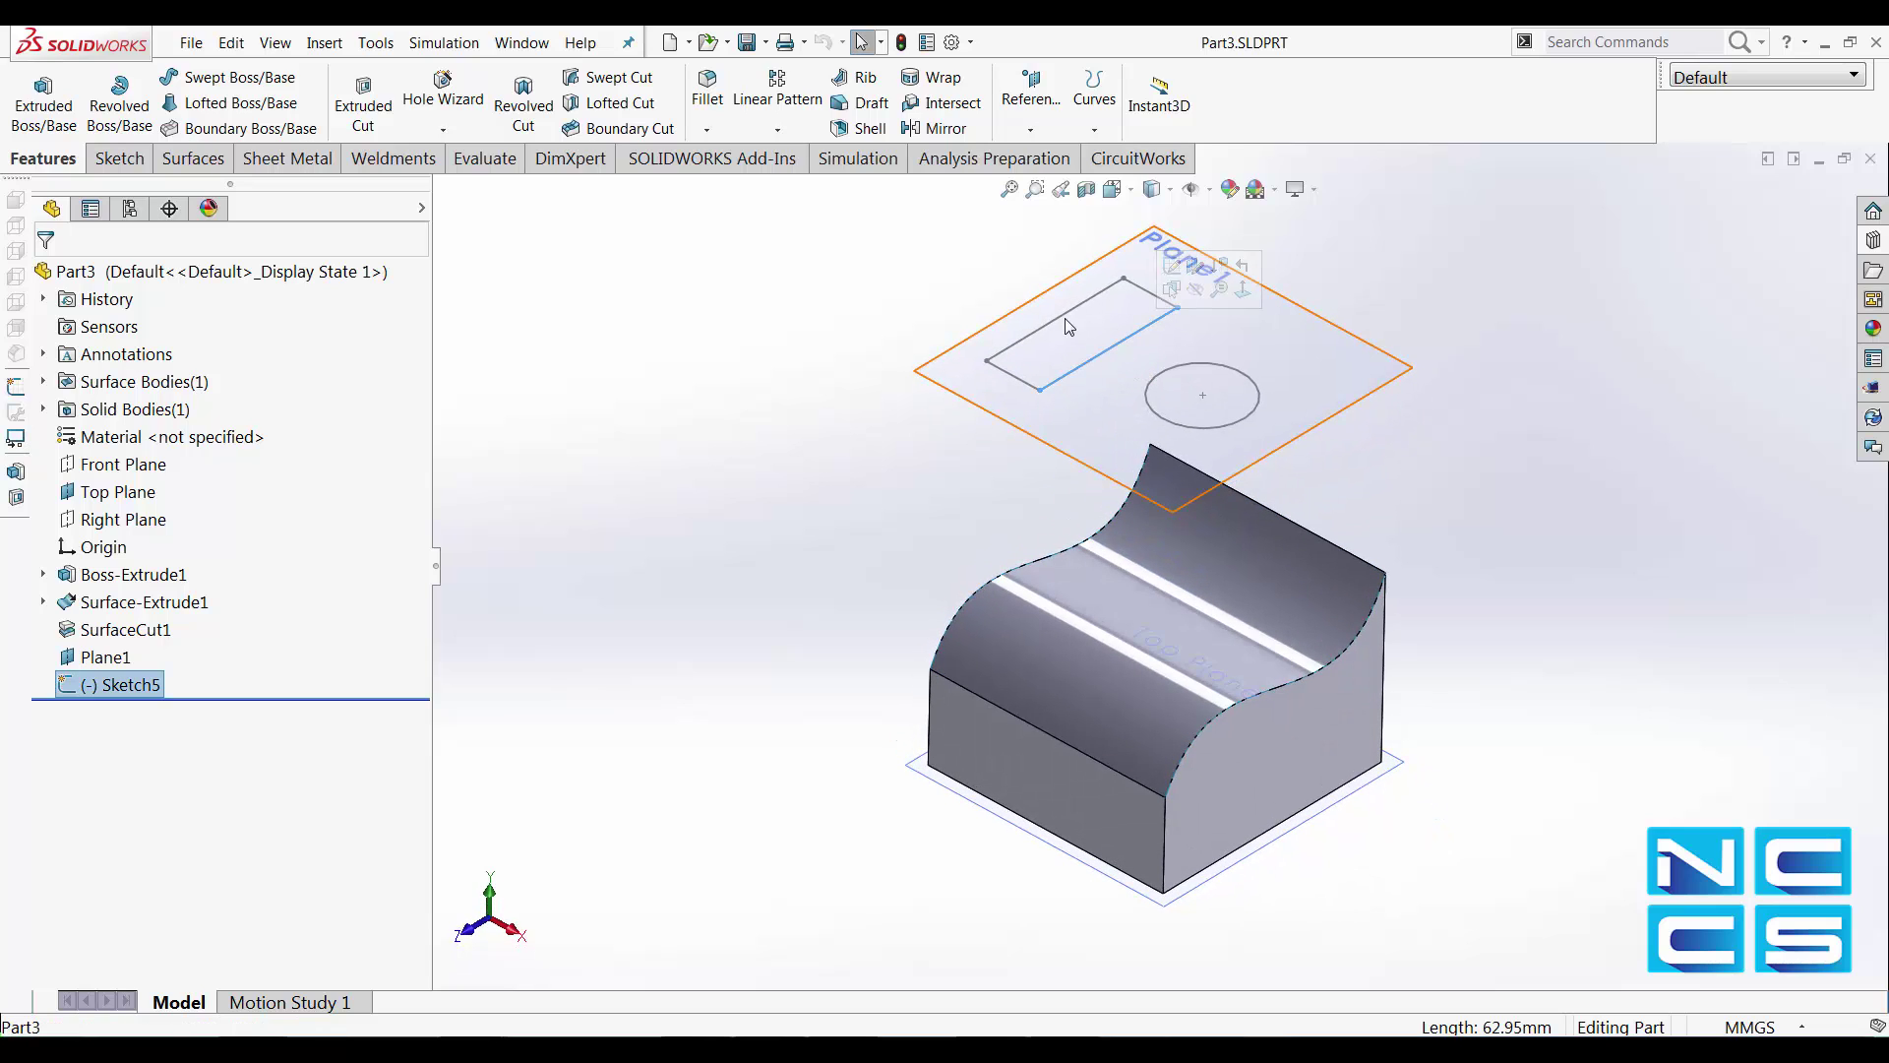
click(1202, 394)
click(1620, 549)
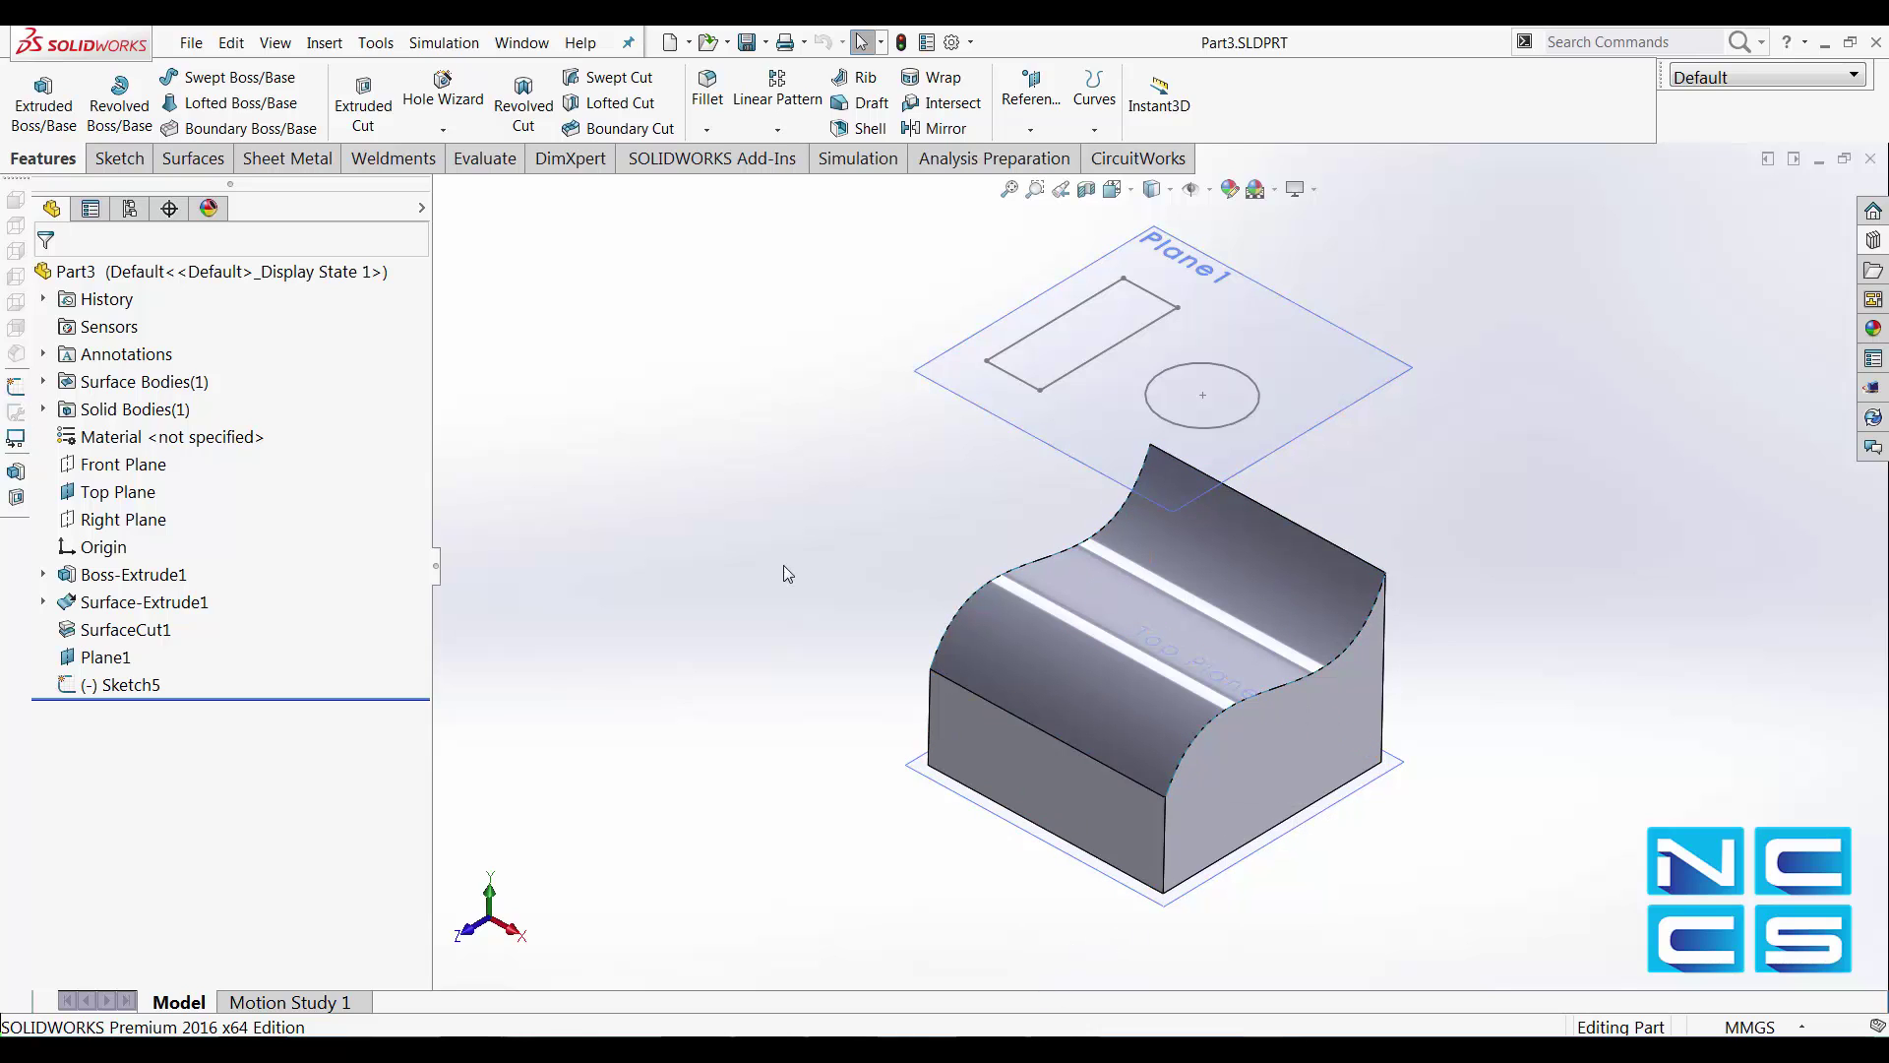
Step: Project Sketch5 onto the block's curved top face as a split line
click(130, 685)
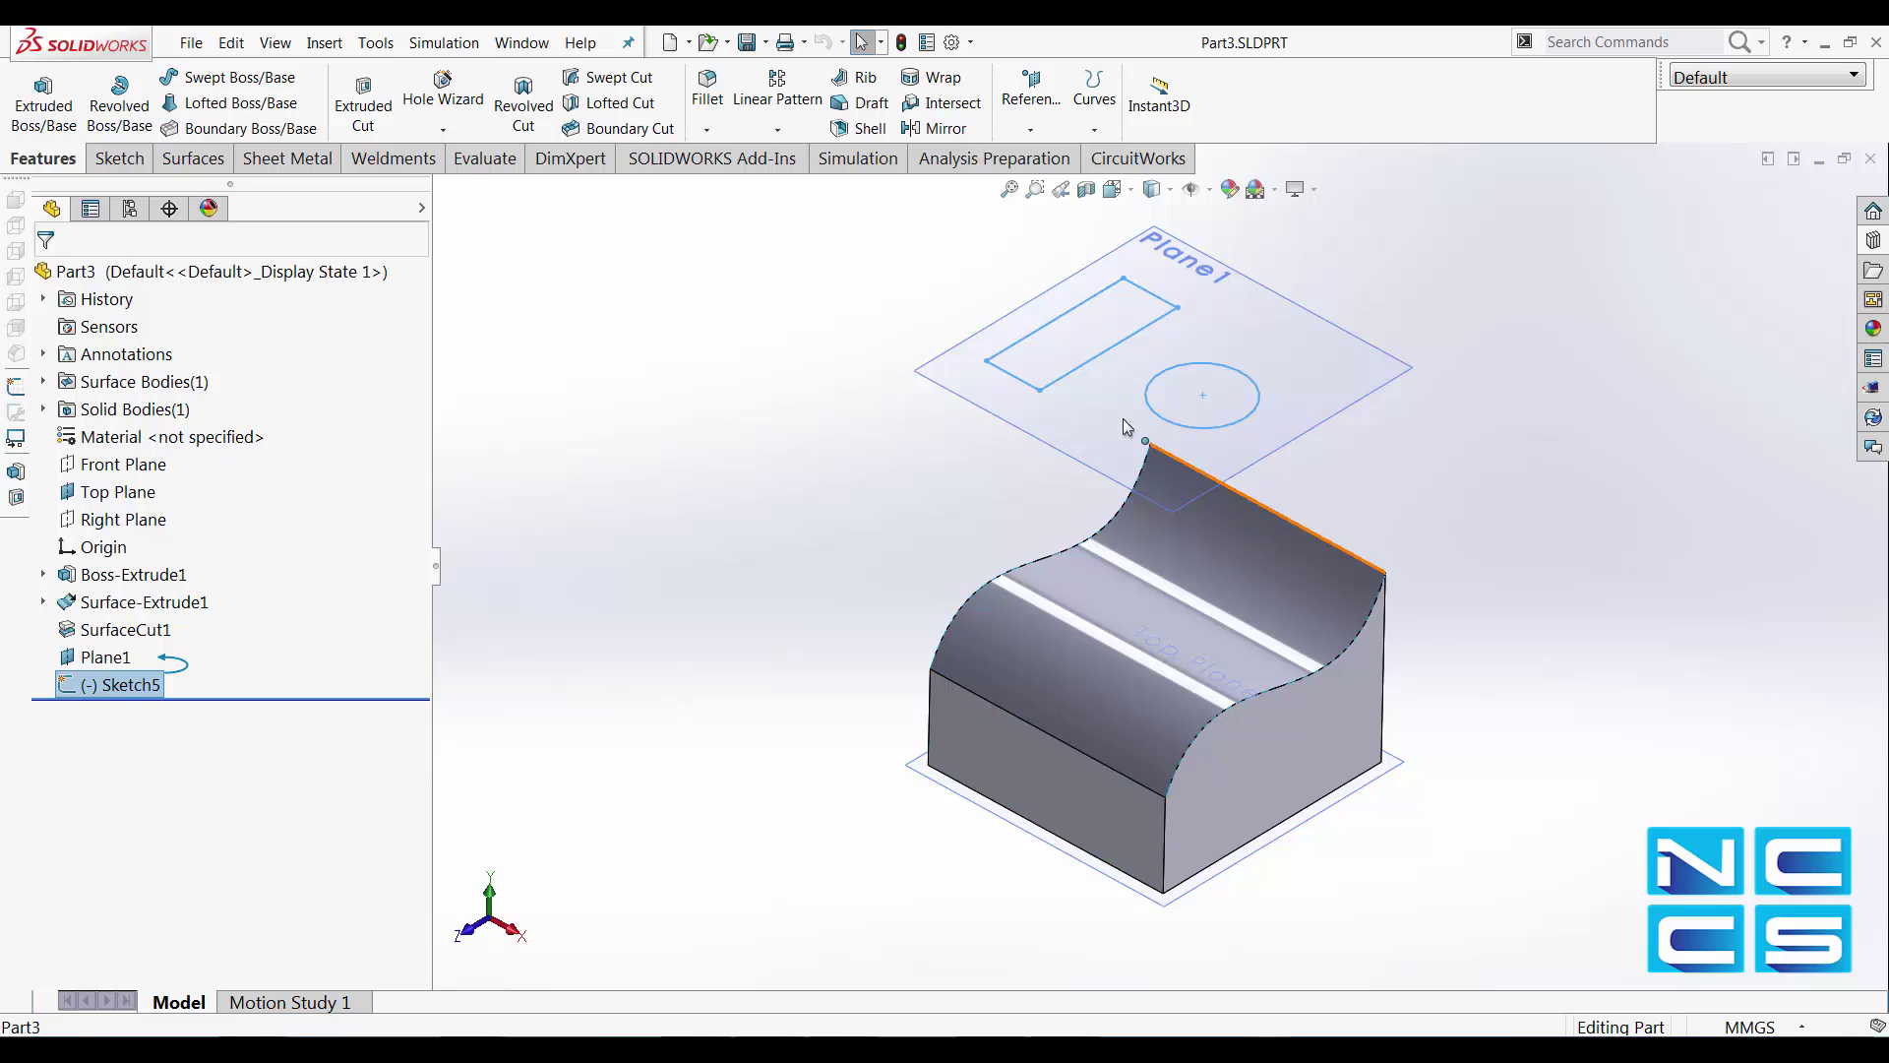
click(1099, 115)
click(1136, 160)
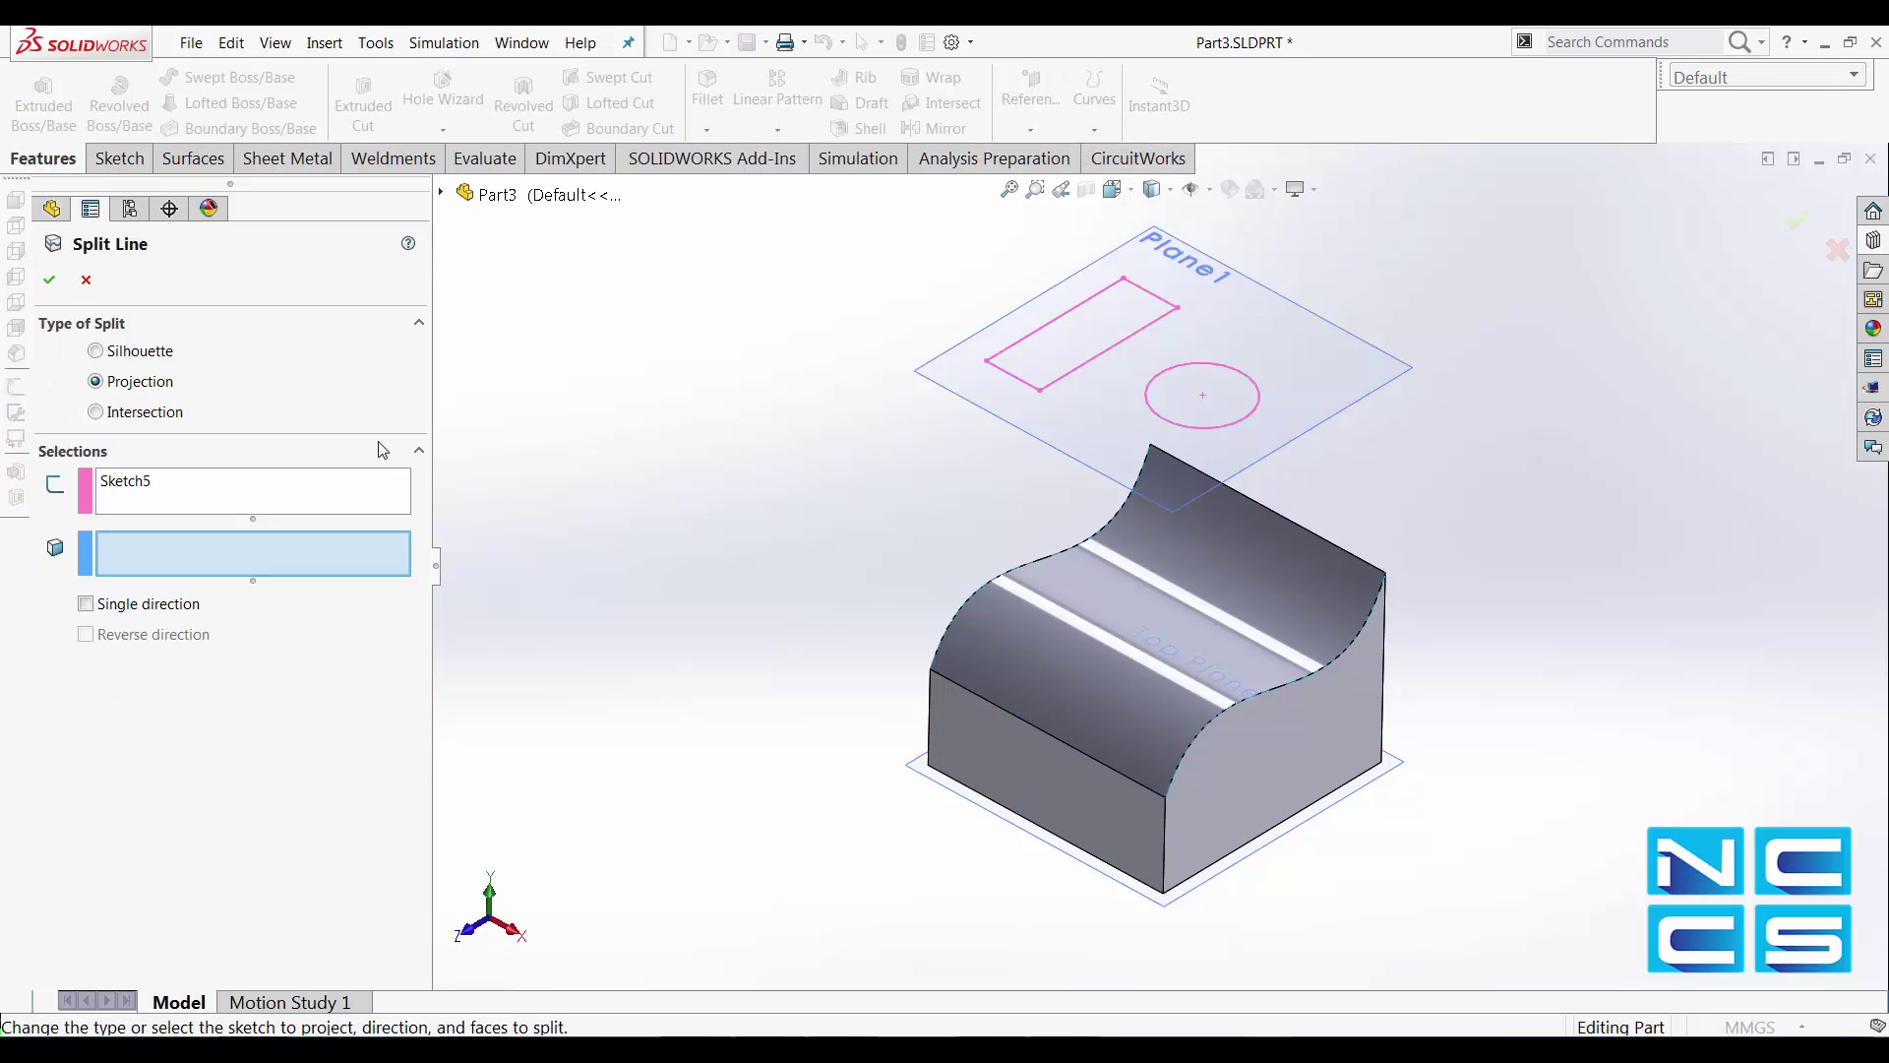
click(1114, 614)
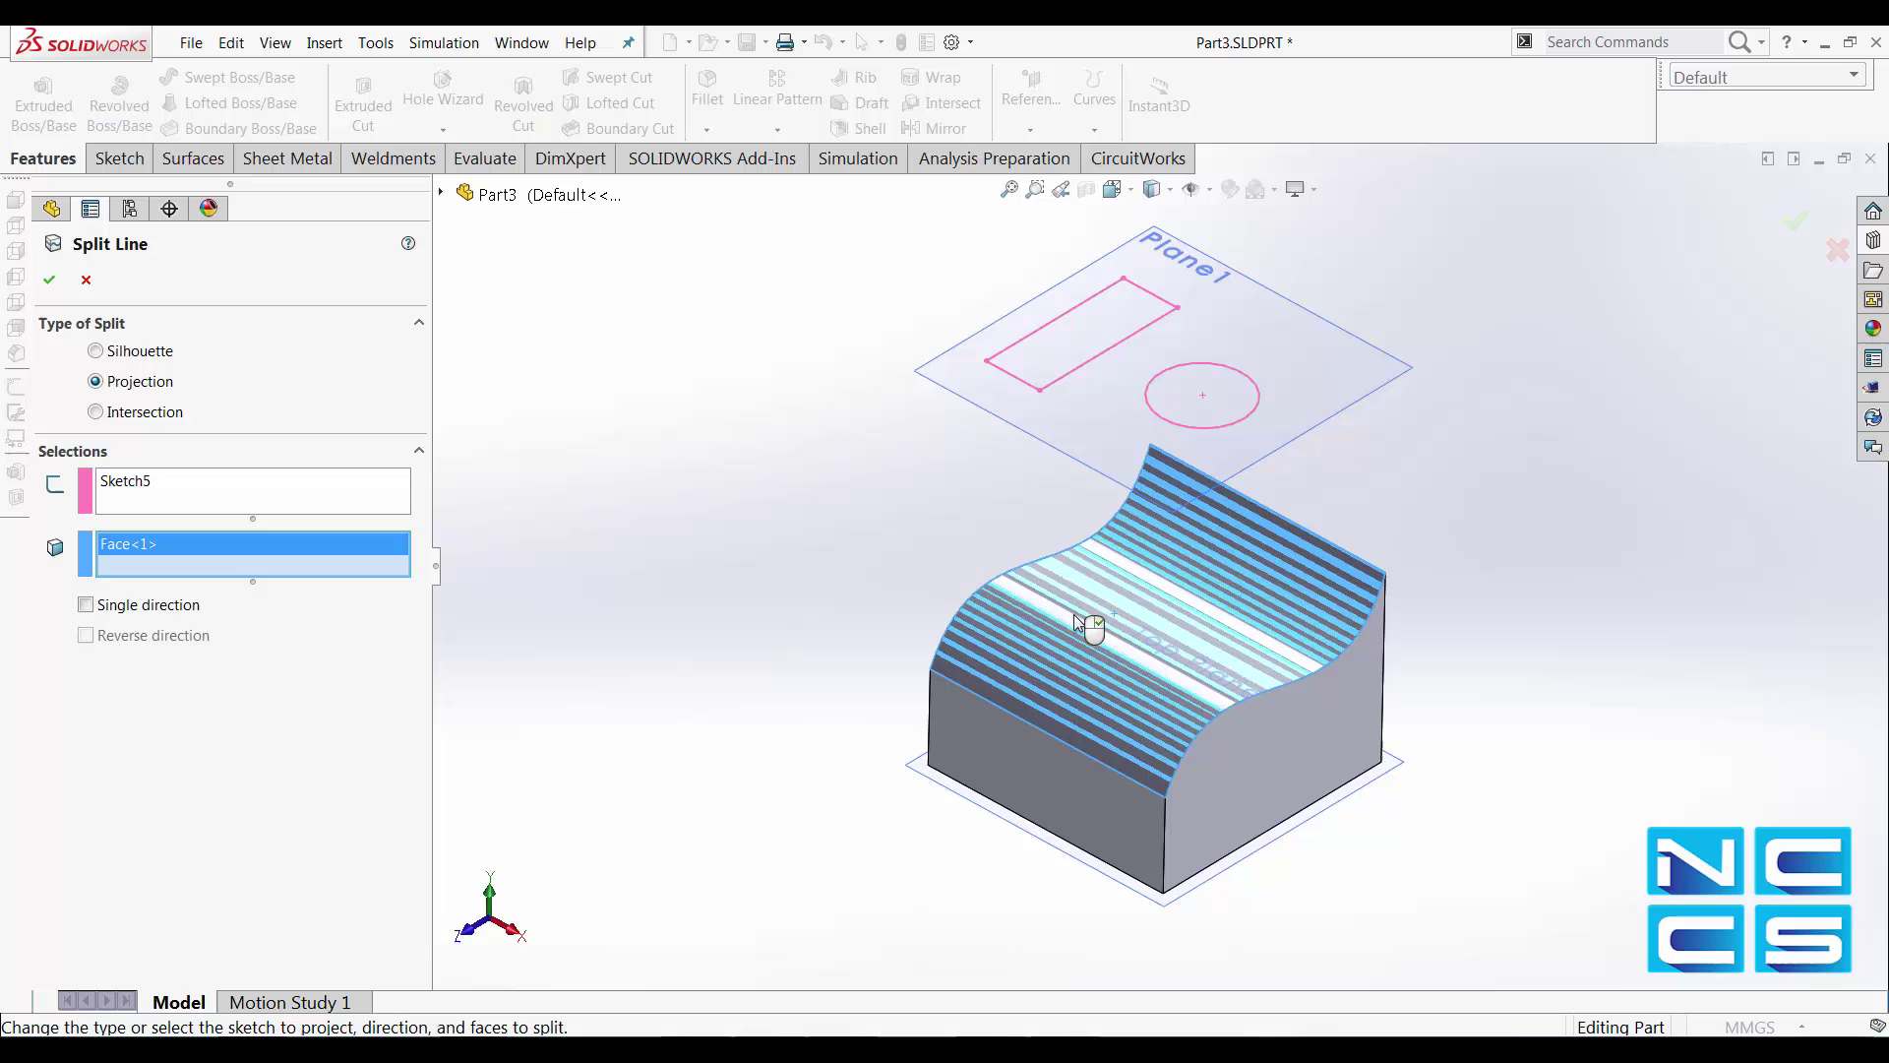
click(49, 278)
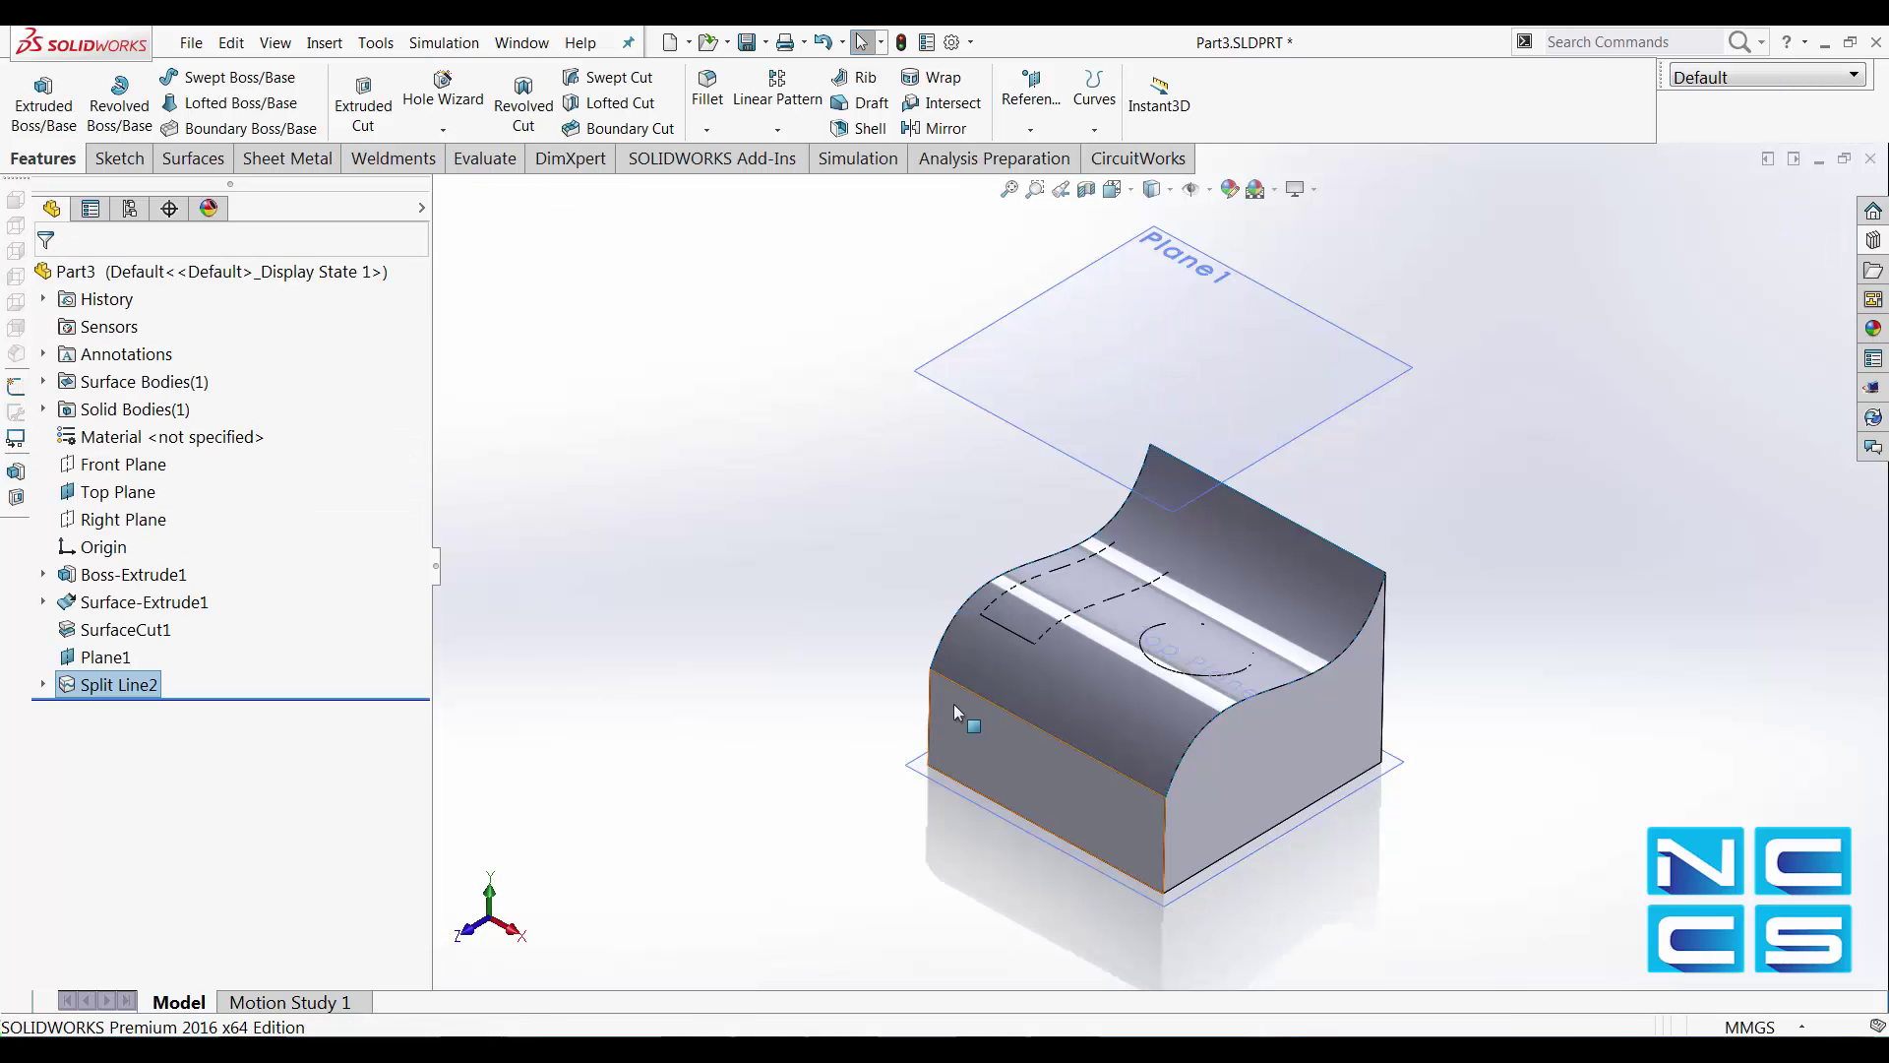
Step: Hide Plane1 above the block
click(104, 656)
right_click(105, 656)
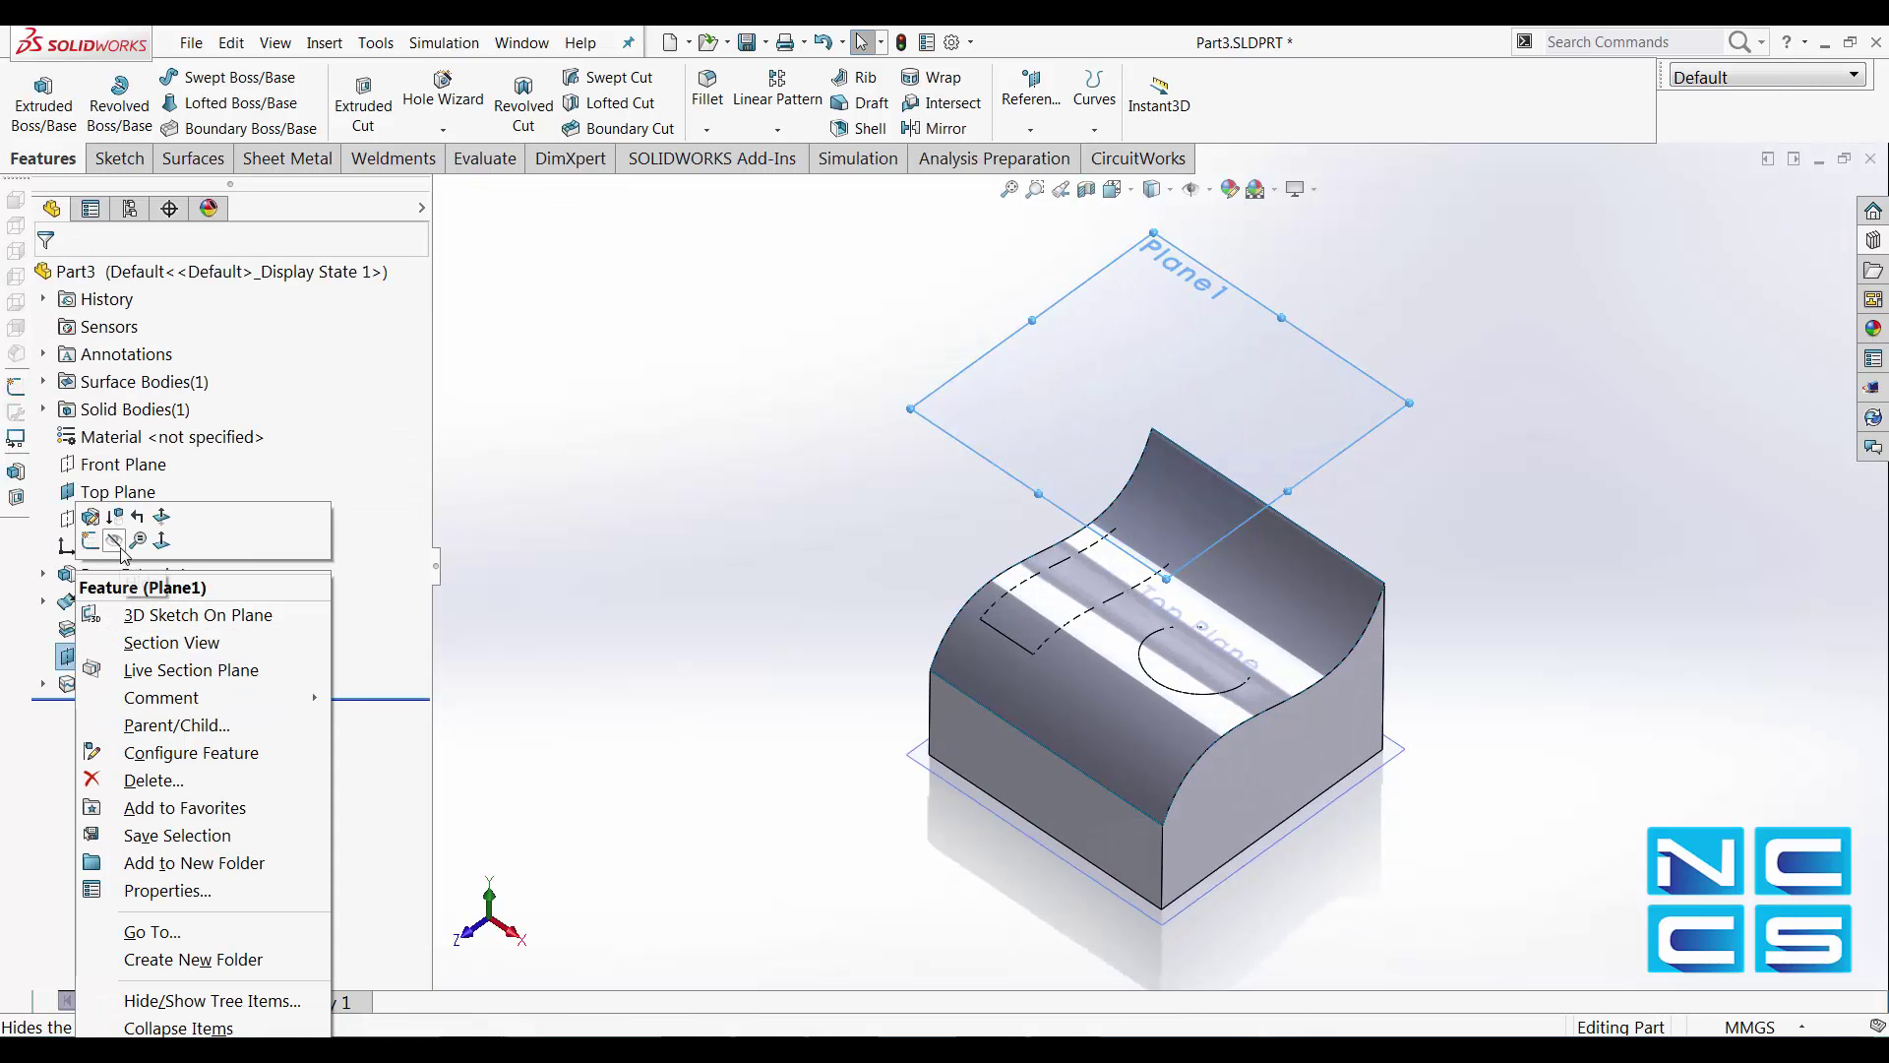
click(143, 582)
scroll(1037, 661, down, 4)
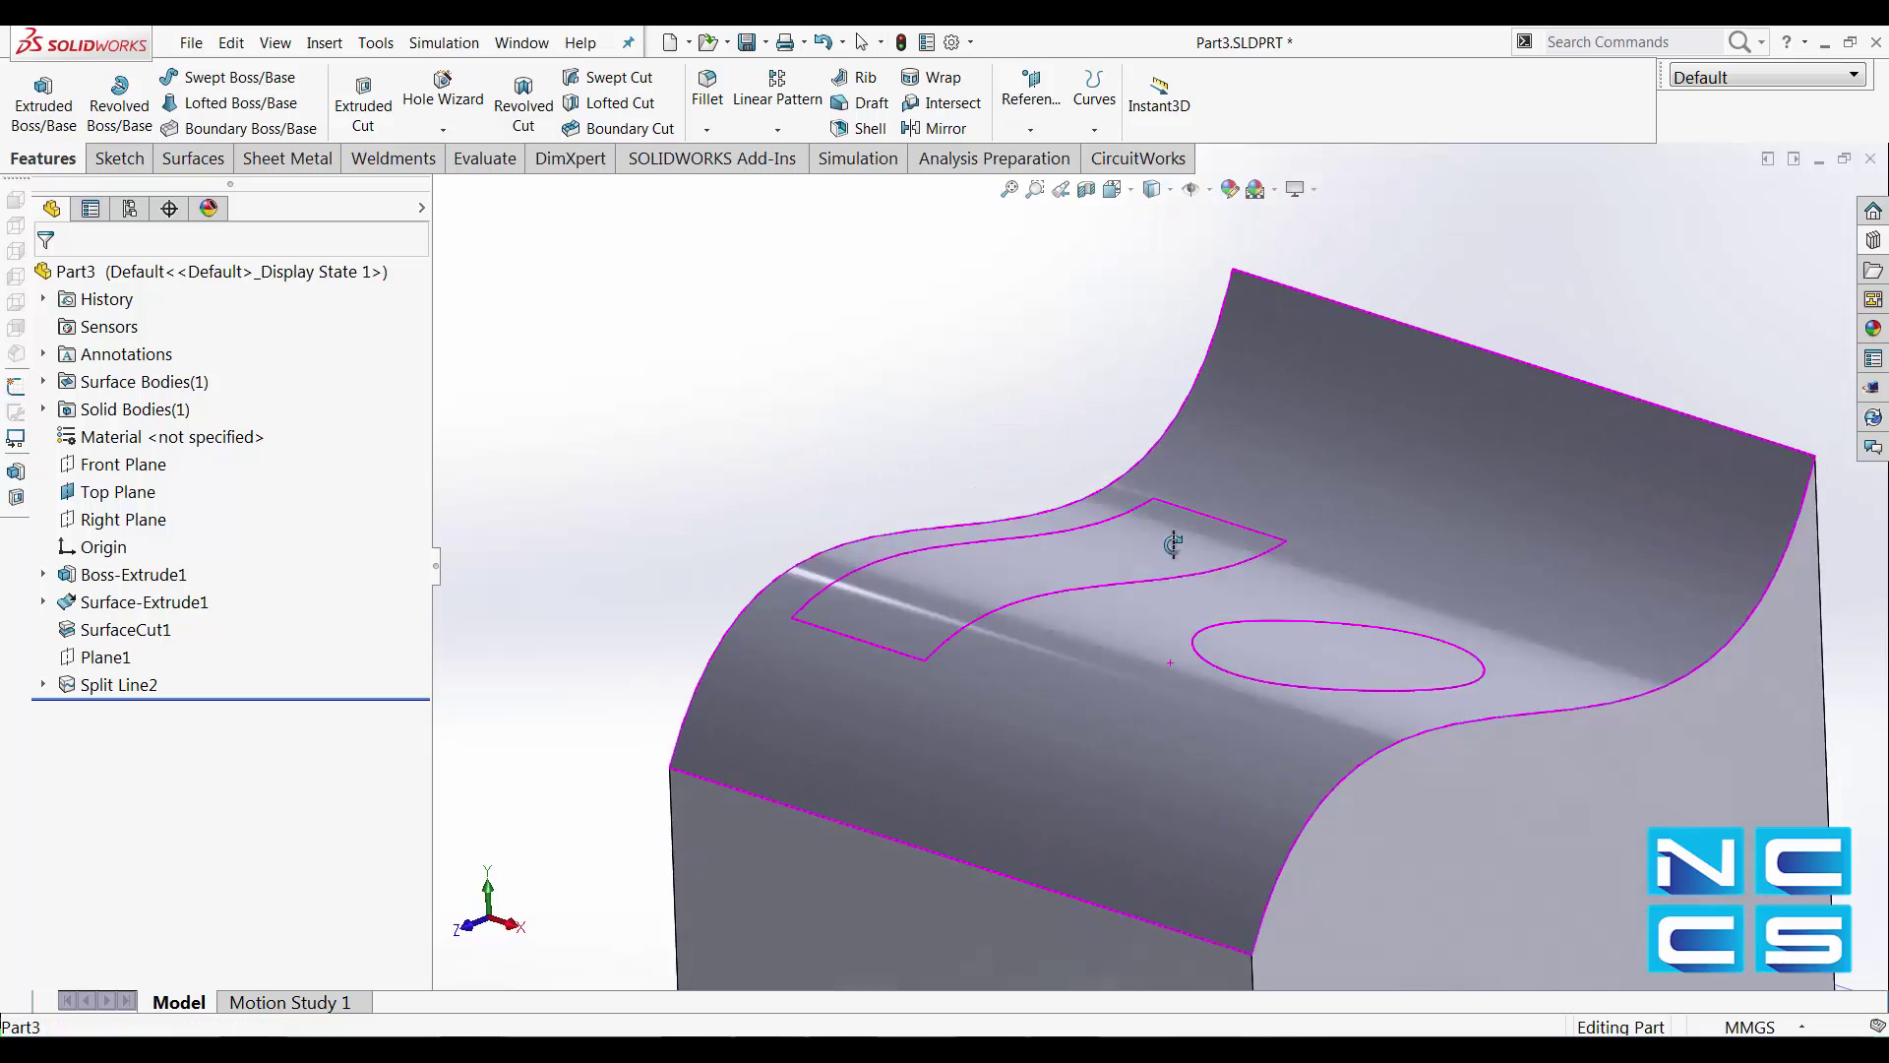
Step: Inspect the projected ellipse and rectangle faces on the curved top from several sides
middle_drag(1122, 620, 1196, 608)
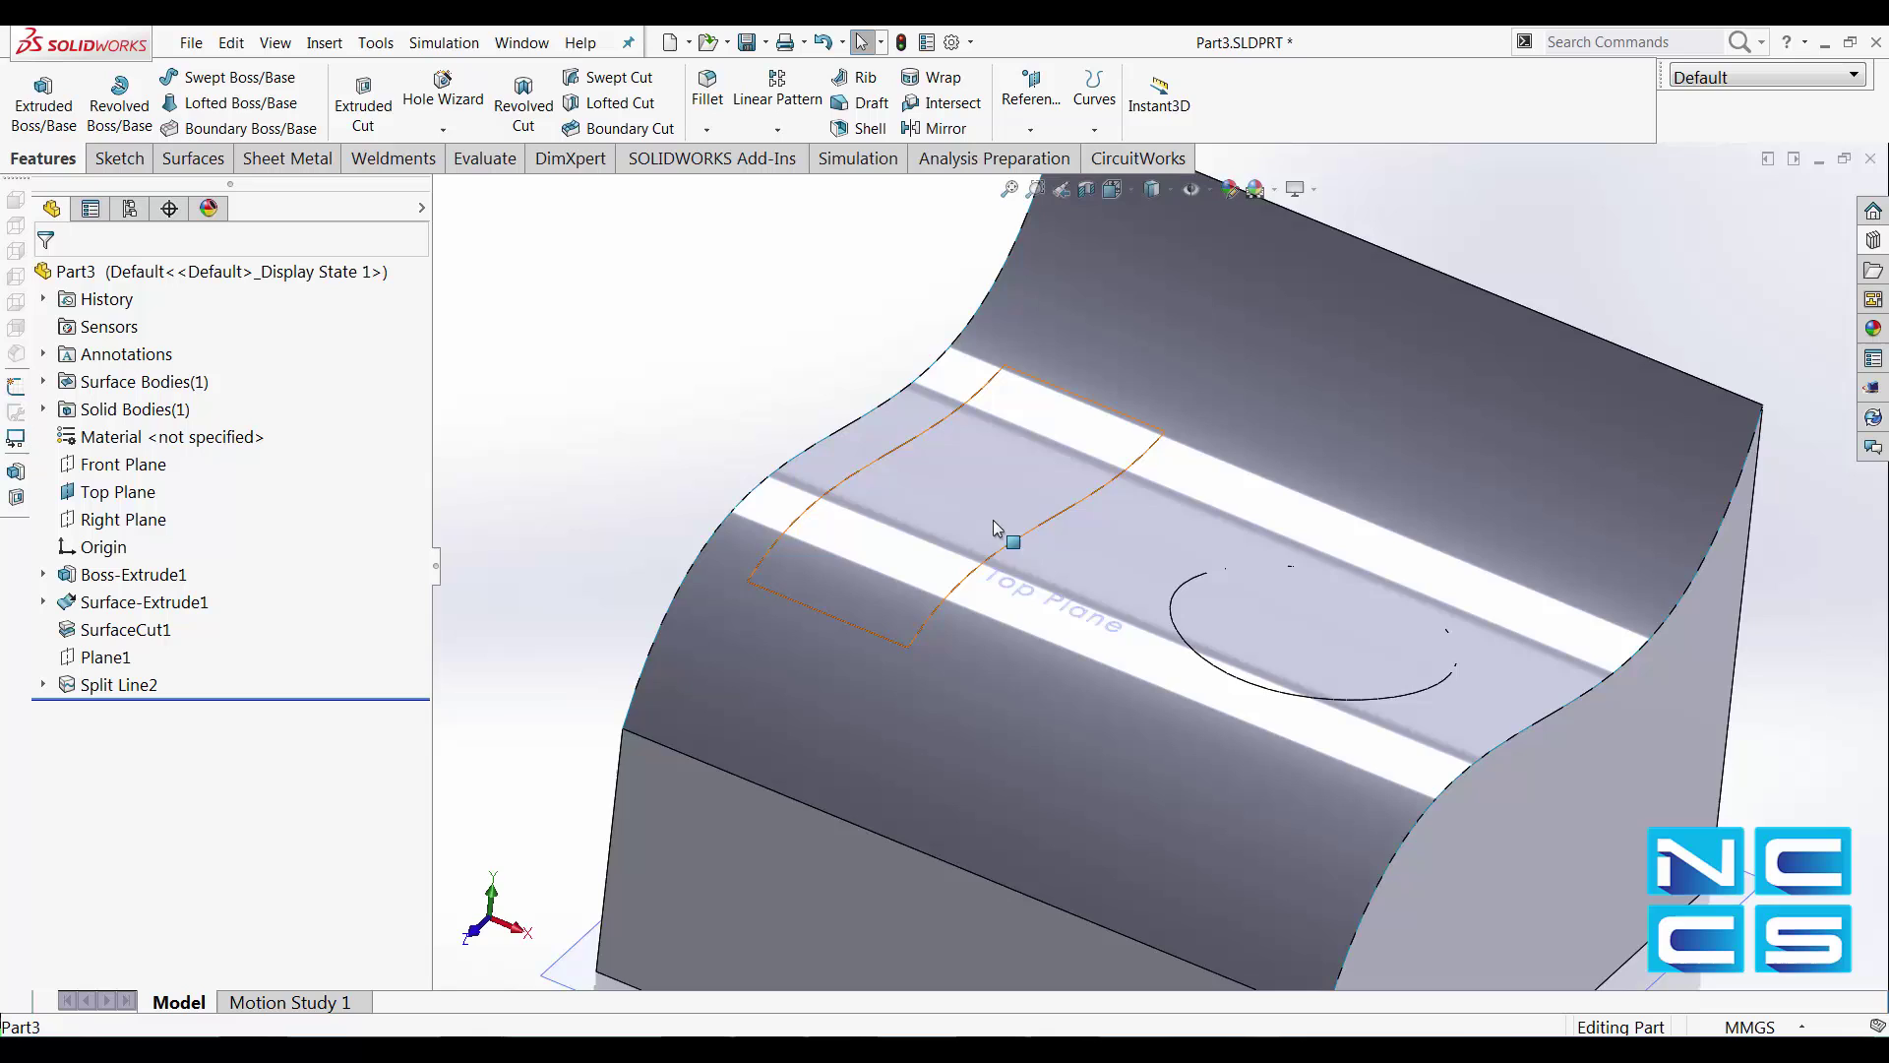
middle_drag(1042, 620, 1033, 617)
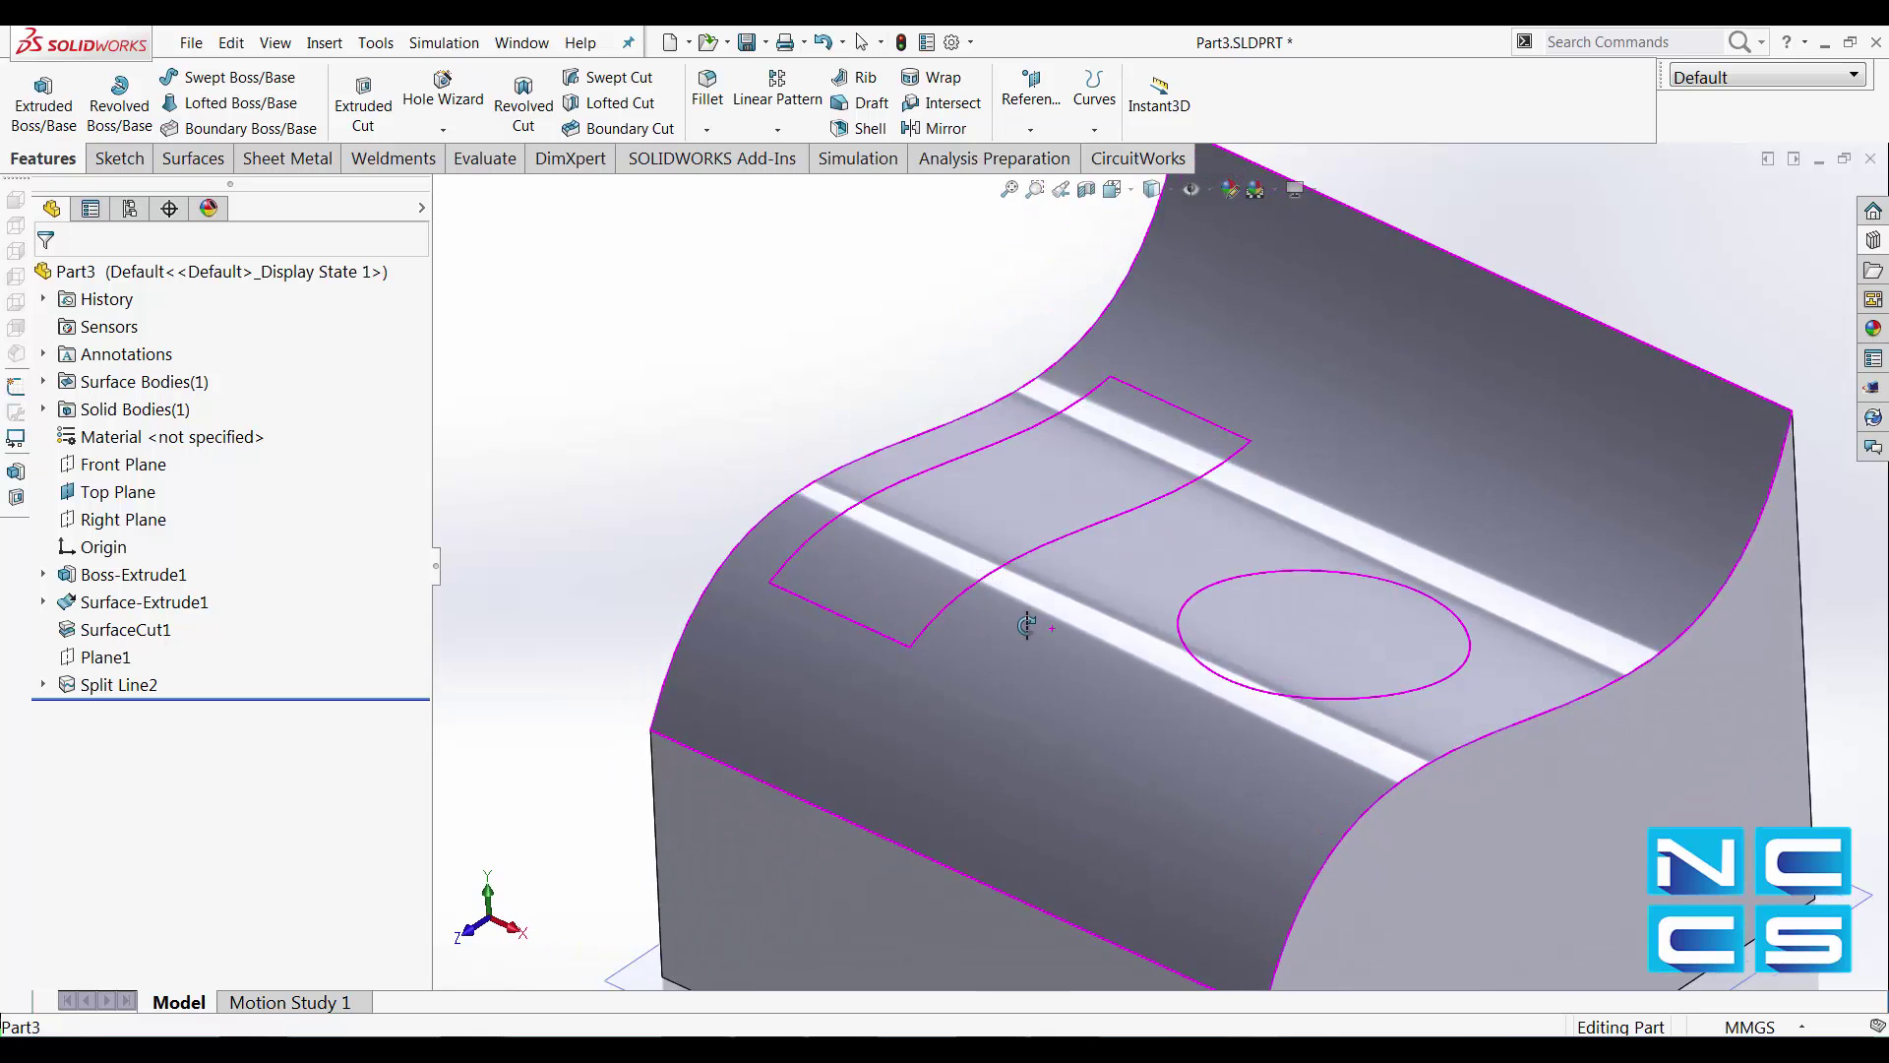
click(1282, 665)
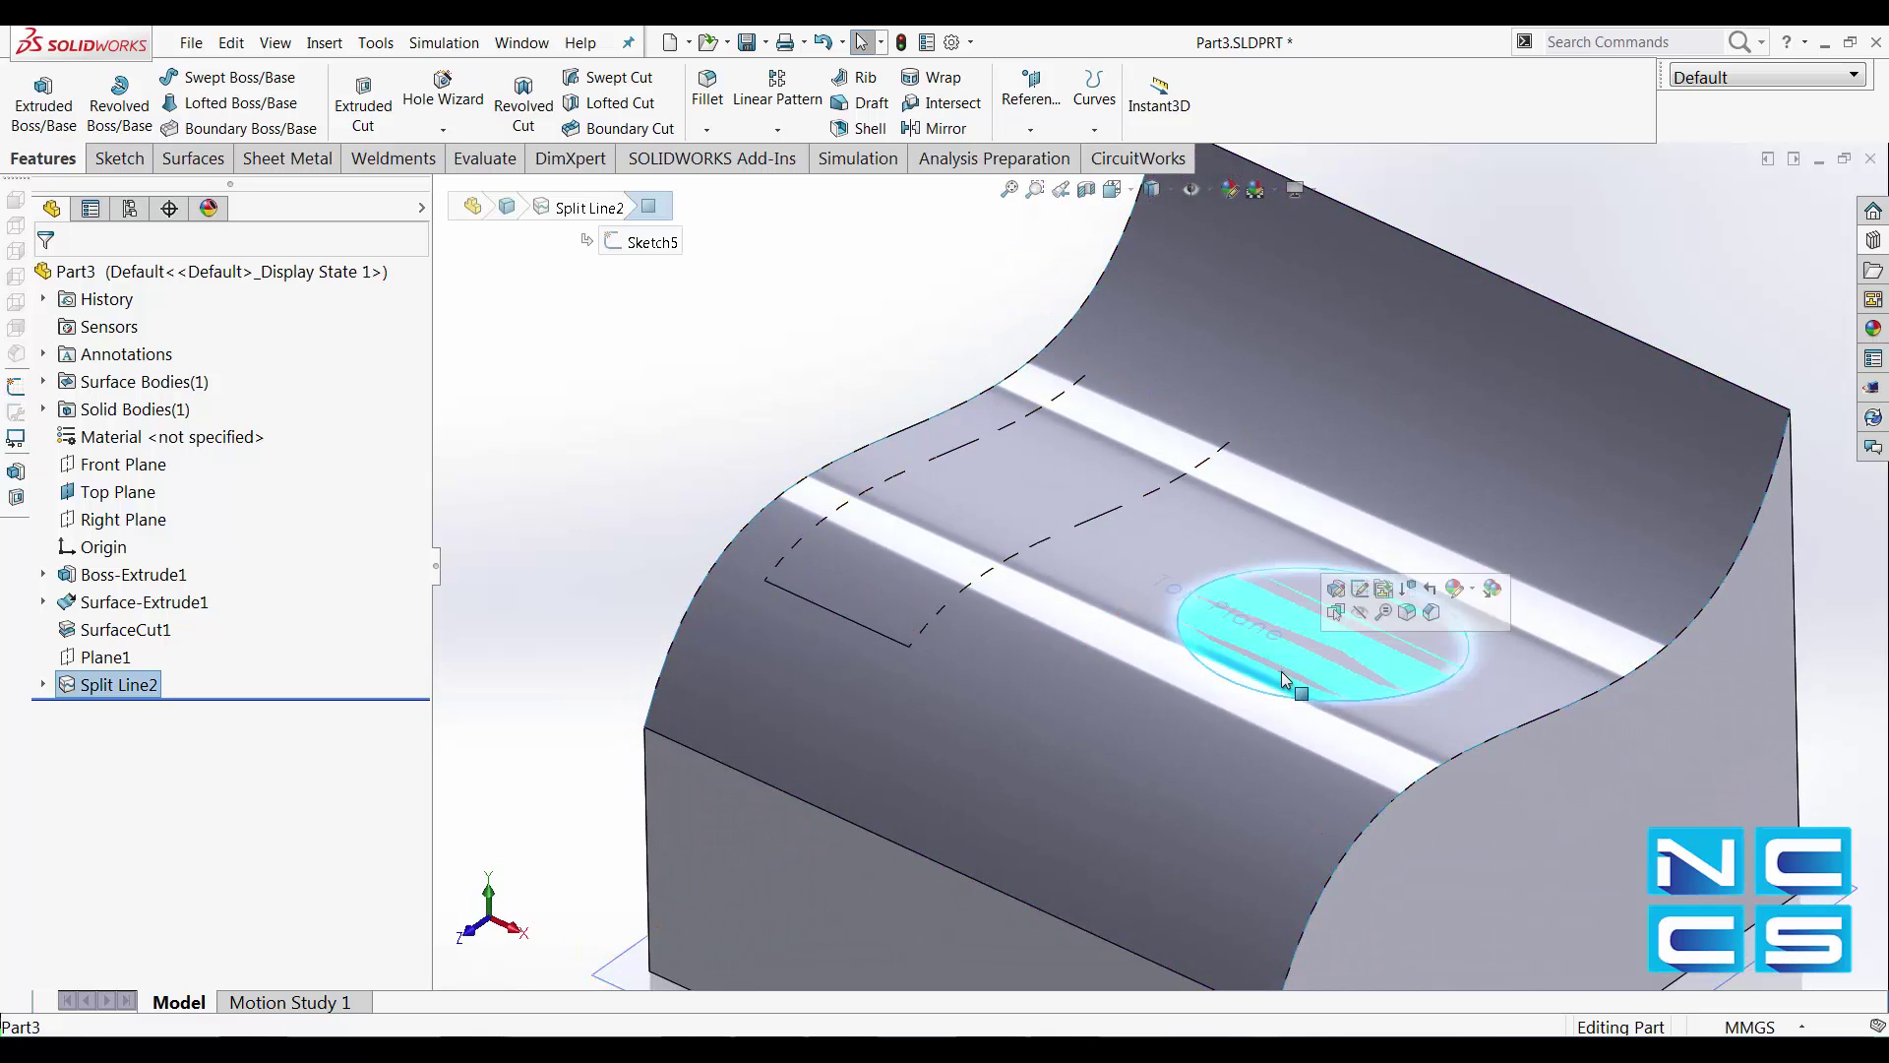
middle_drag(1346, 710, 1336, 620)
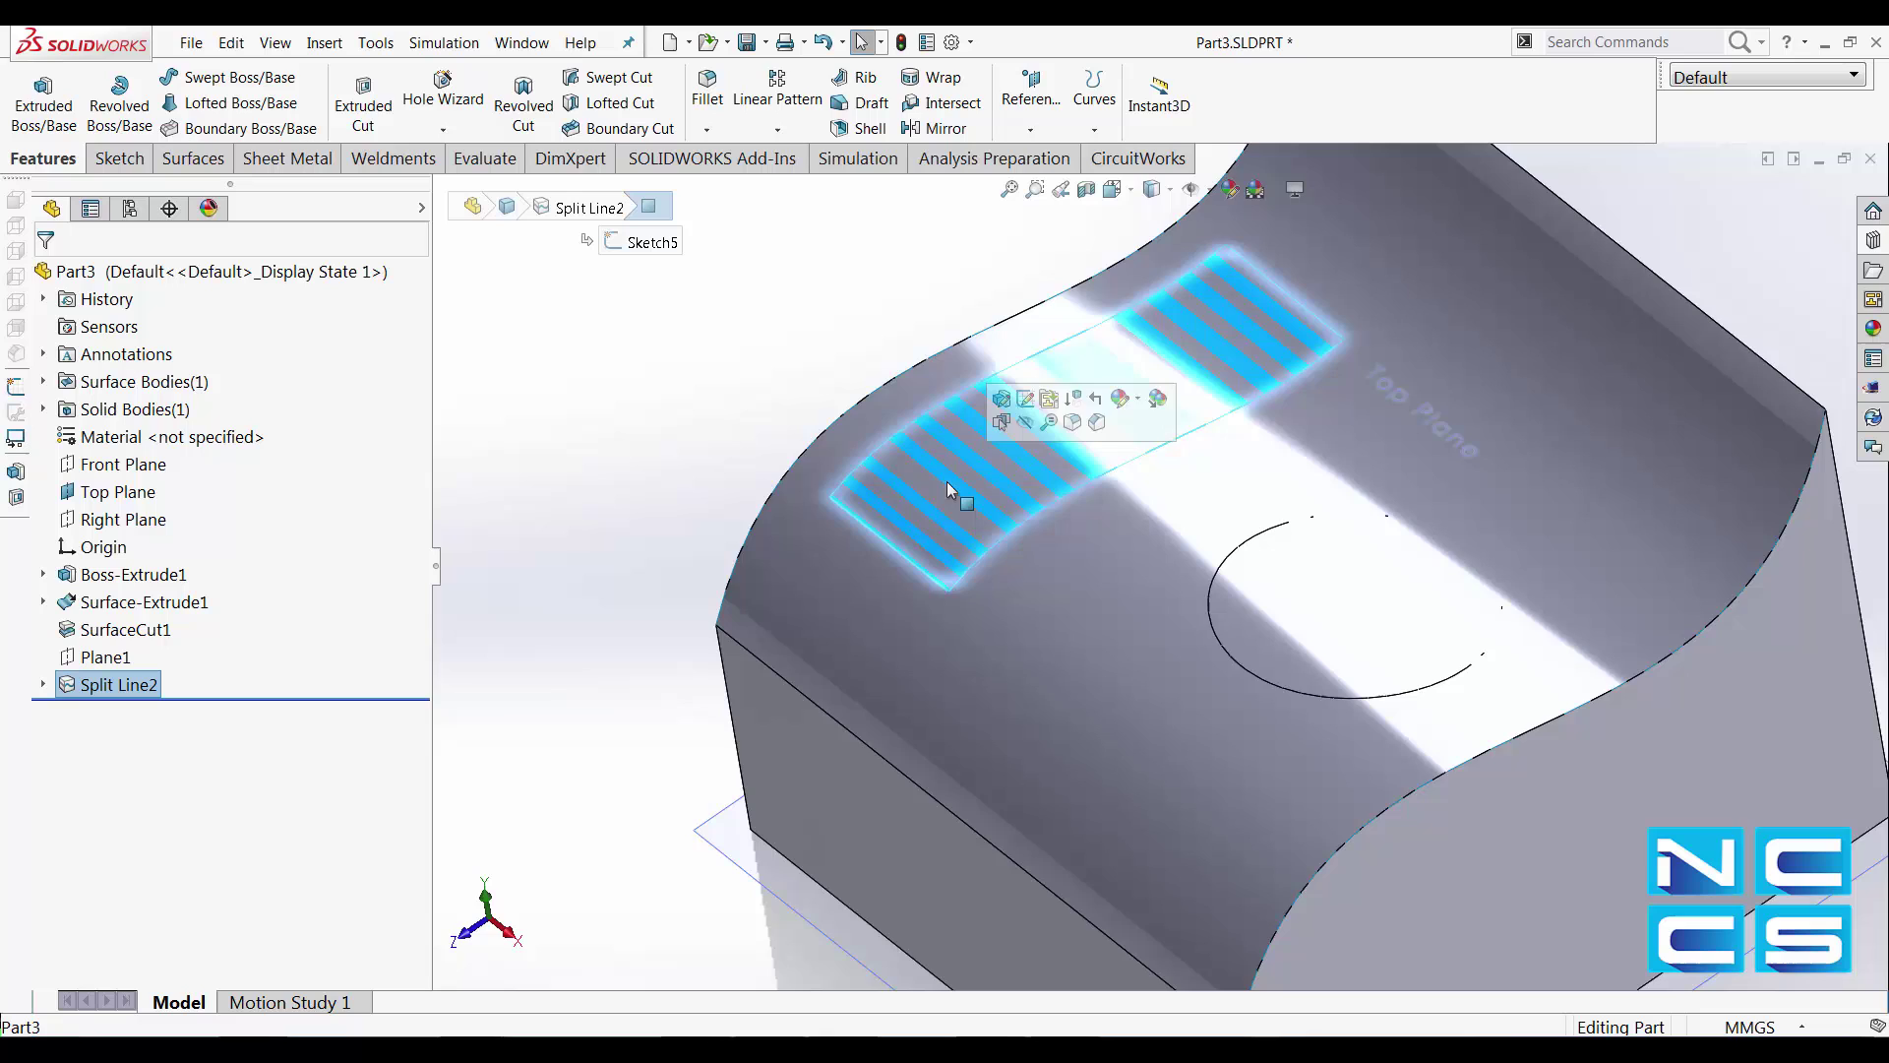
mouse_move(1076, 725)
middle_down()
mouse_move(924, 781)
mouse_move(627, 513)
mouse_move(1432, 810)
middle_up()
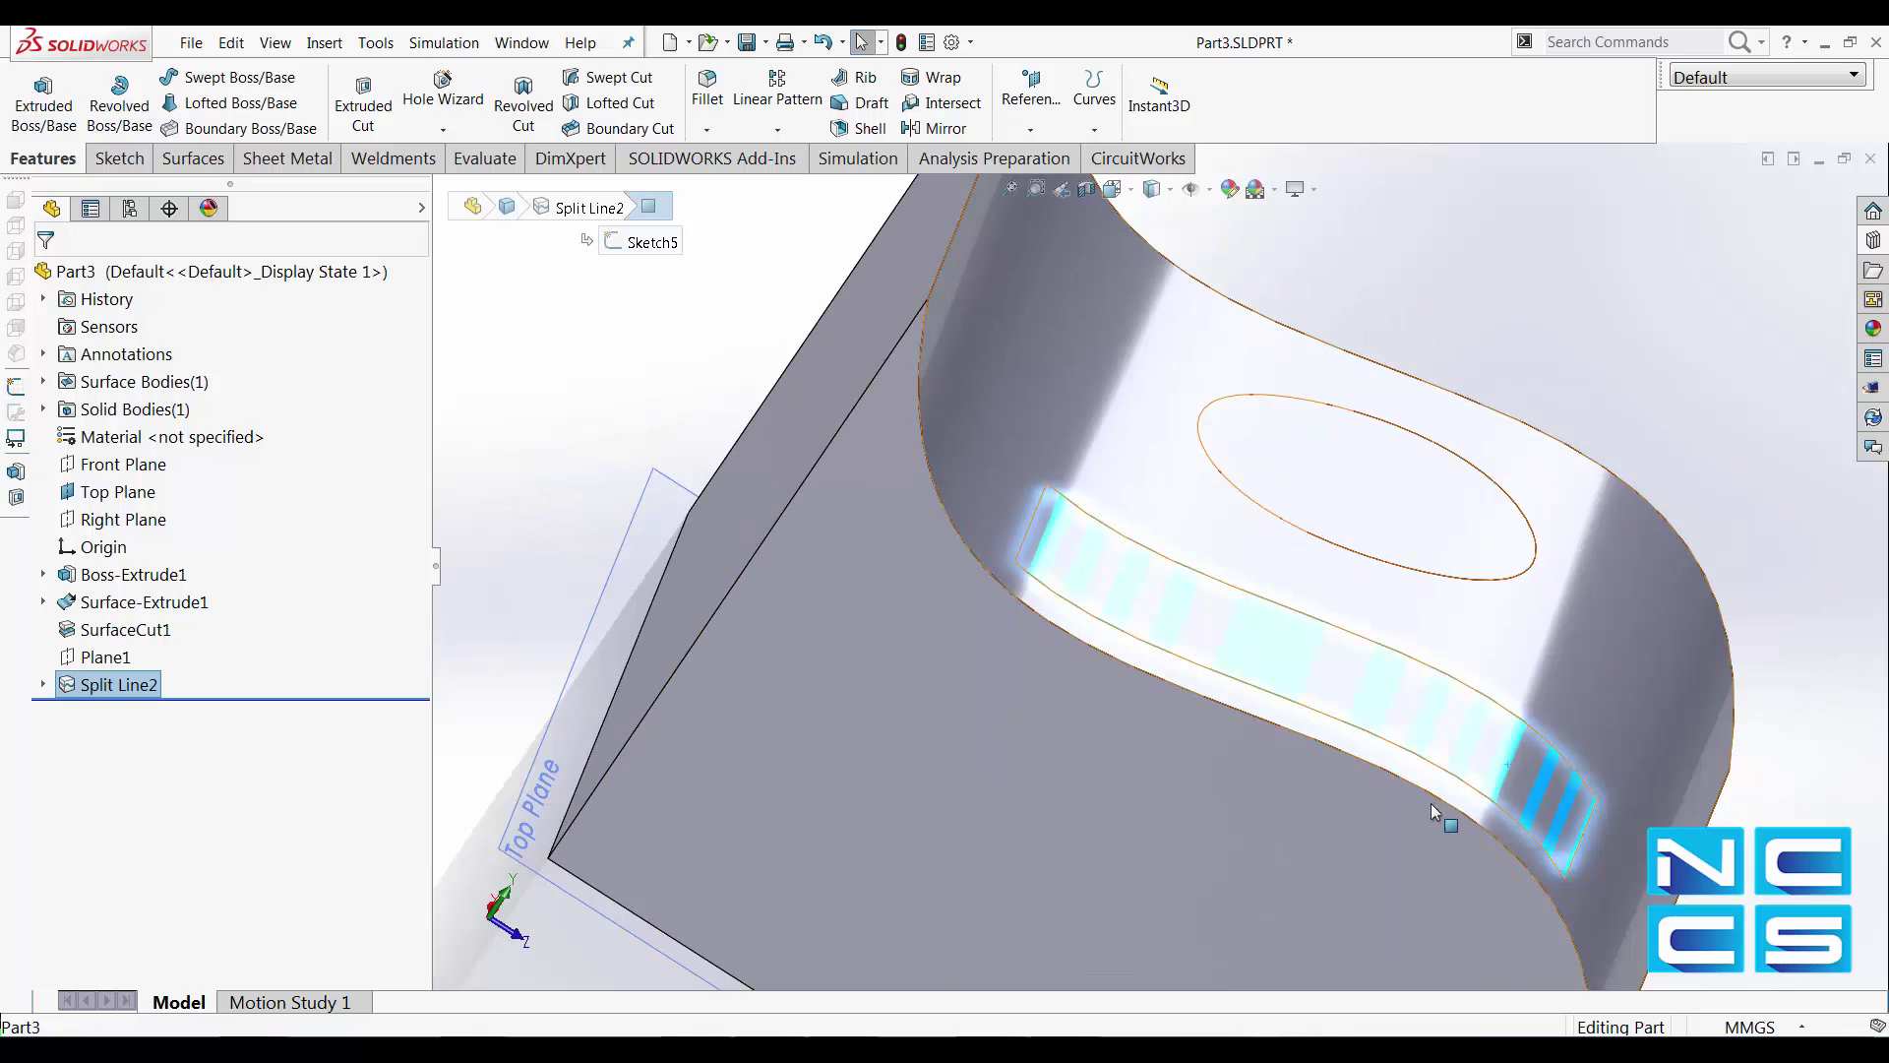
mouse_move(1412, 846)
middle_down()
mouse_move(1361, 866)
mouse_move(1343, 808)
middle_up()
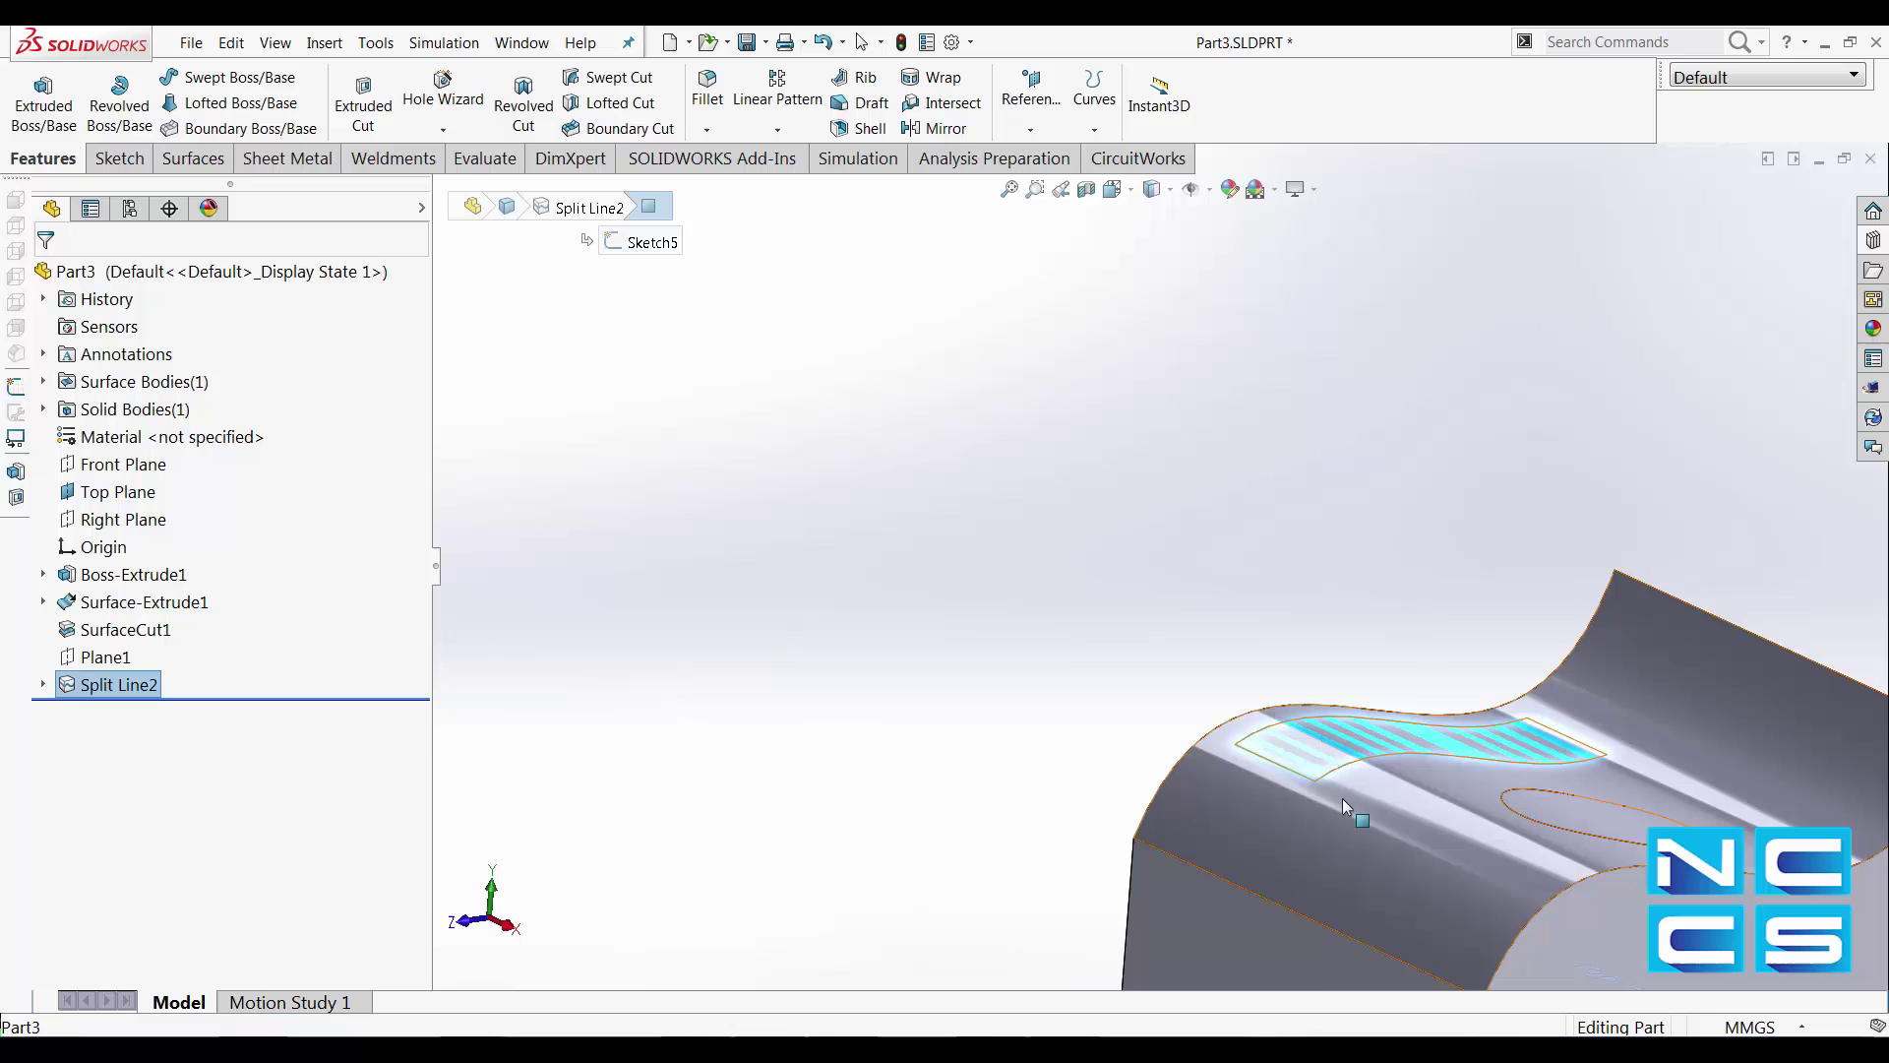
scroll(1341, 799, down, 3)
middle_drag(1416, 725, 1349, 753)
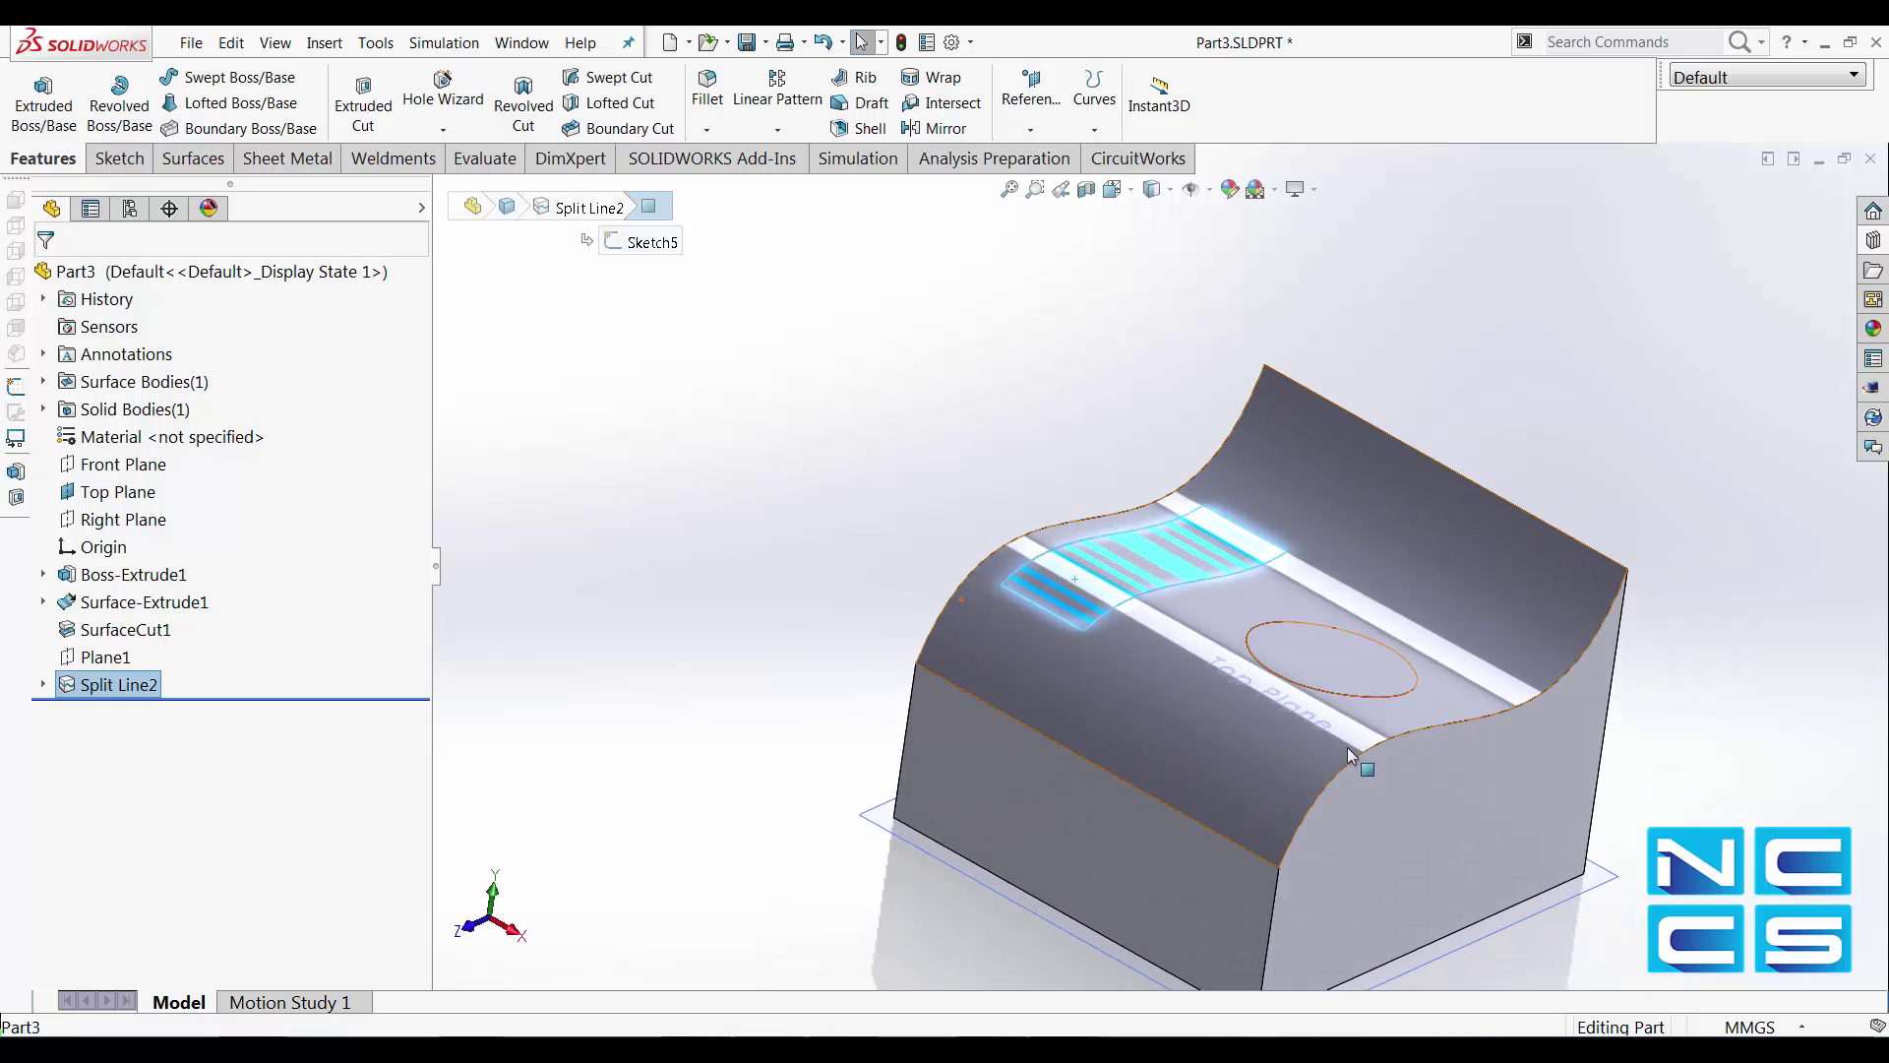
click(906, 548)
middle_drag(1280, 908, 1311, 861)
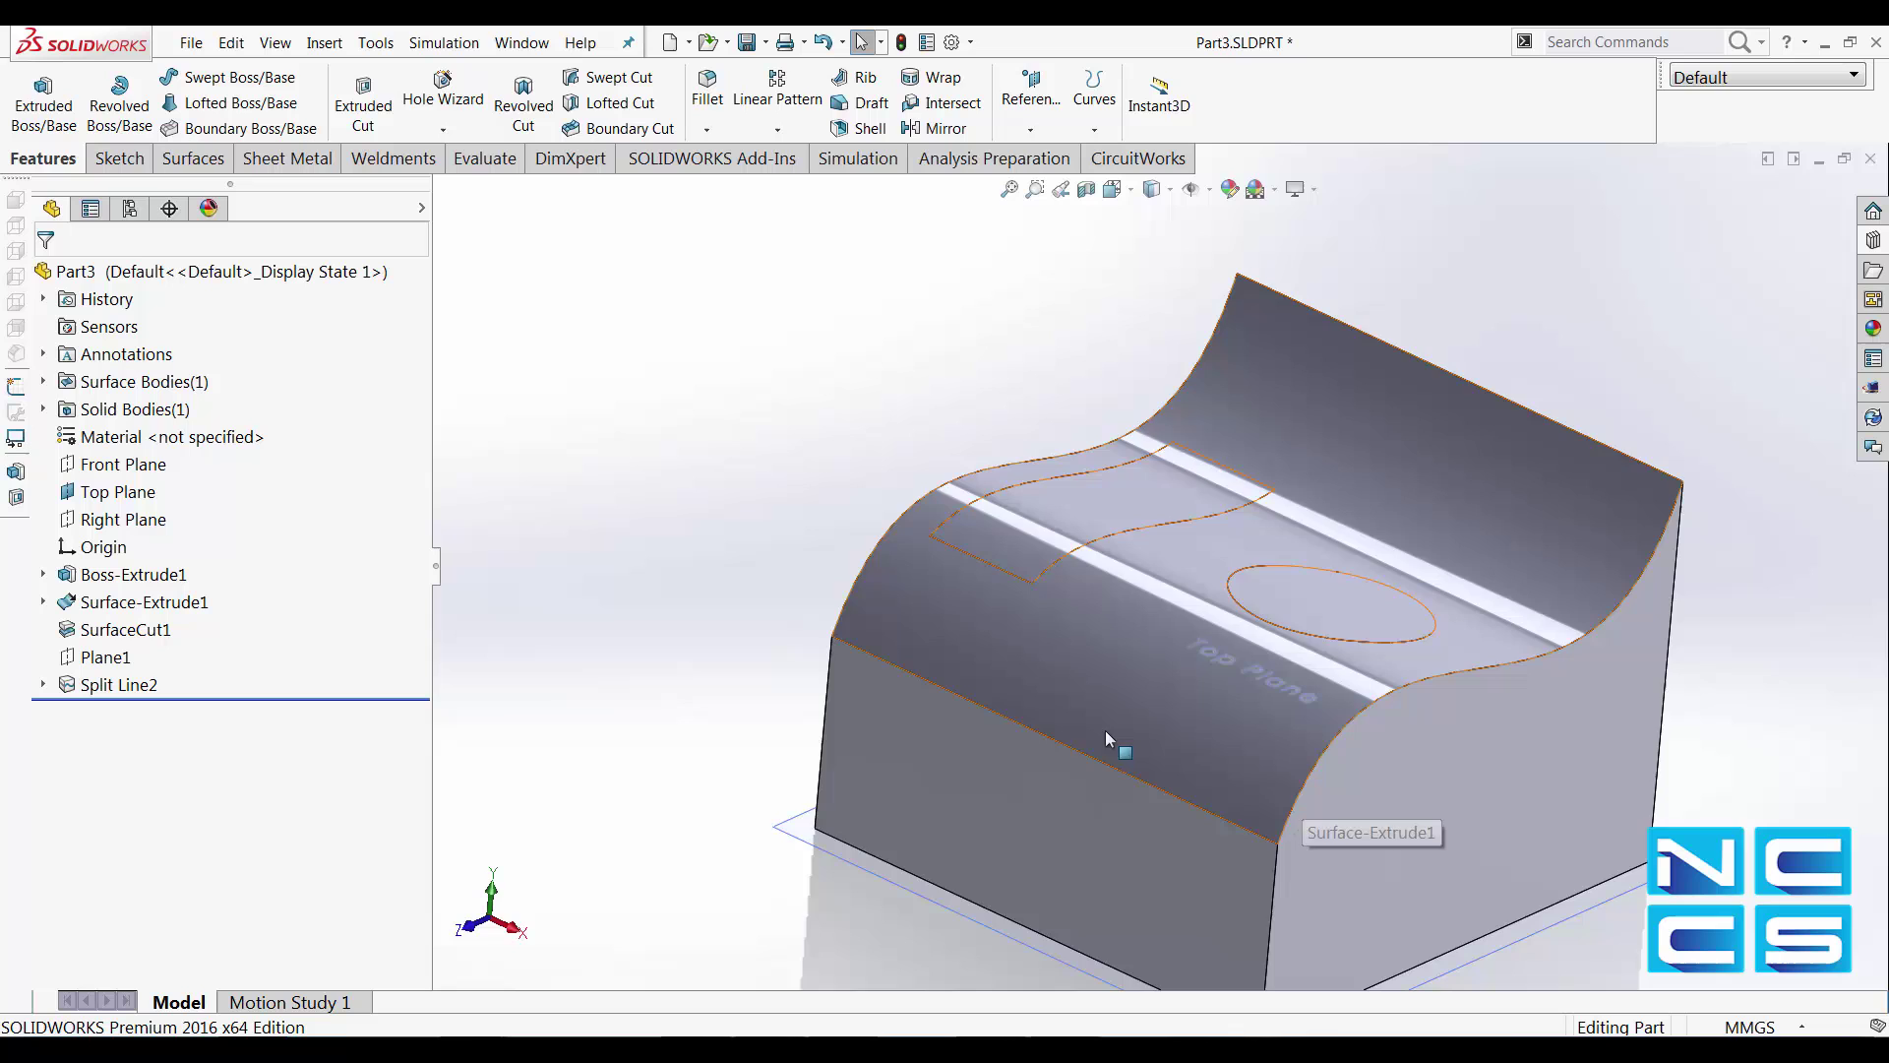
middle_drag(1106, 731, 756, 703)
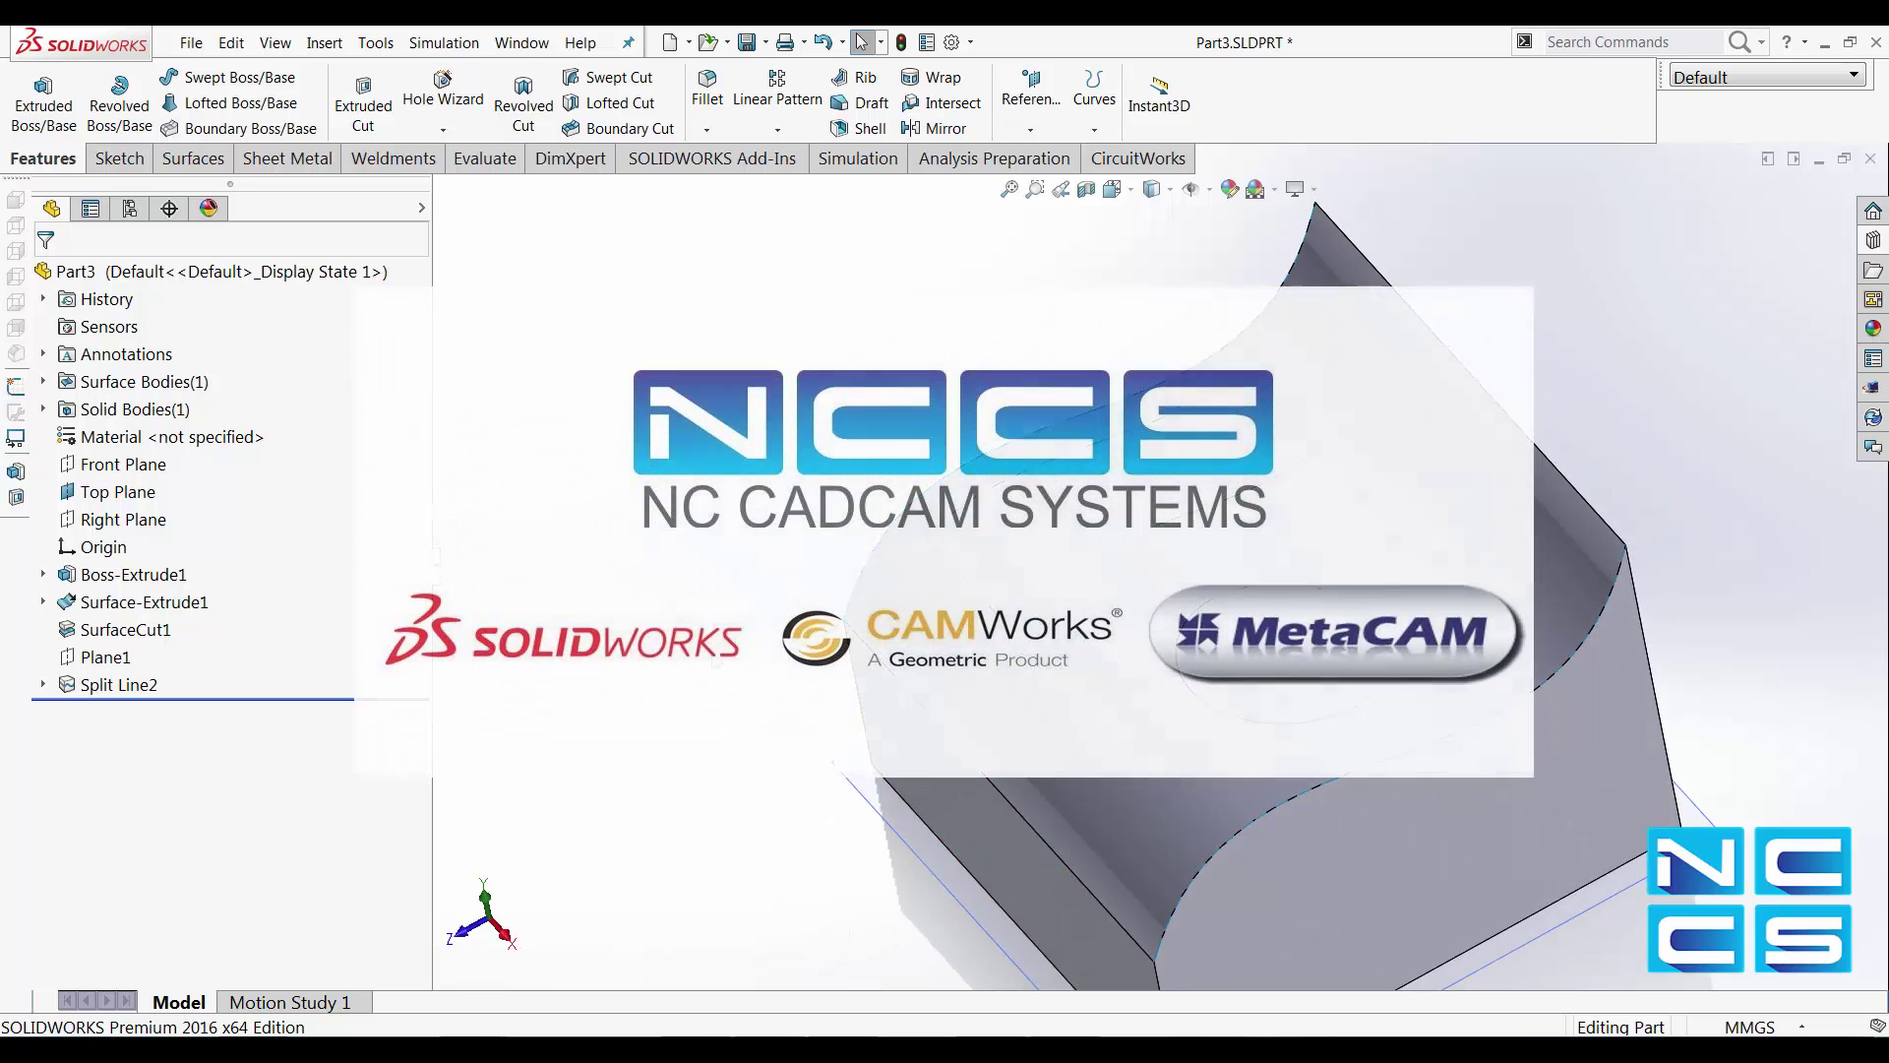